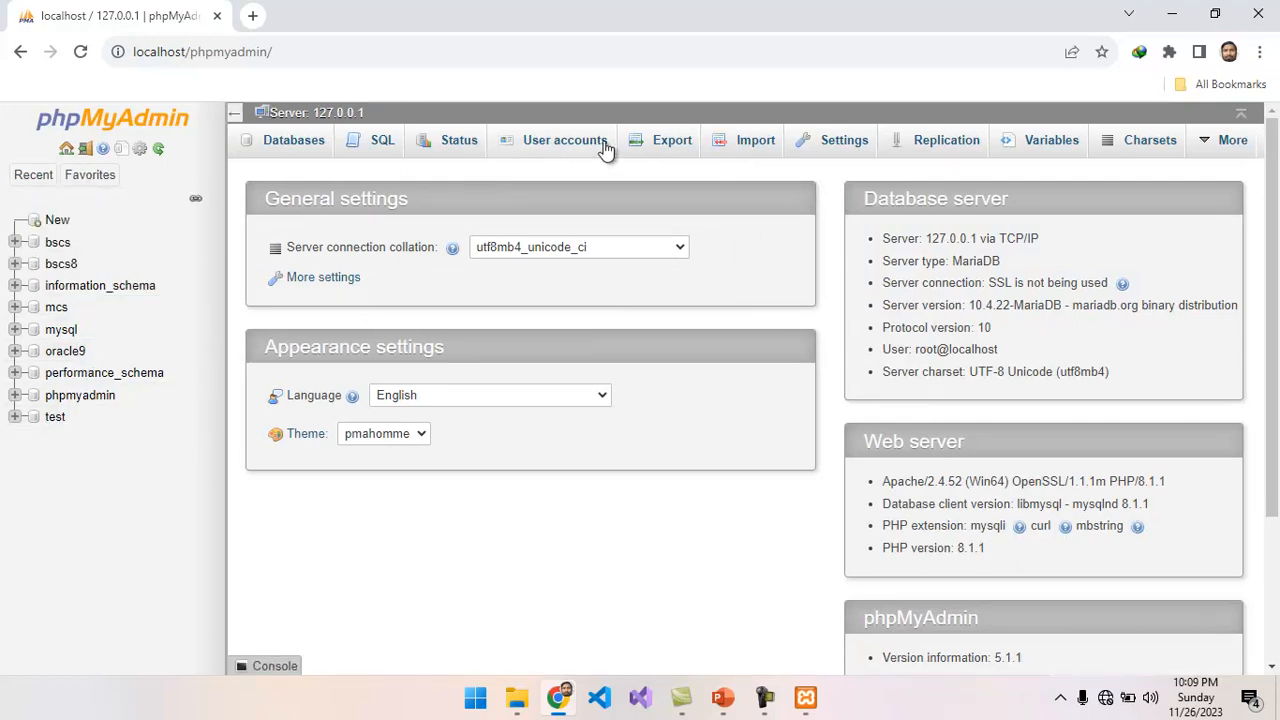
# Close the browser and reopen phpMyAdmin from the MySQL module in the XAMPP Control Panel.
pyautogui.click(1257, 18)
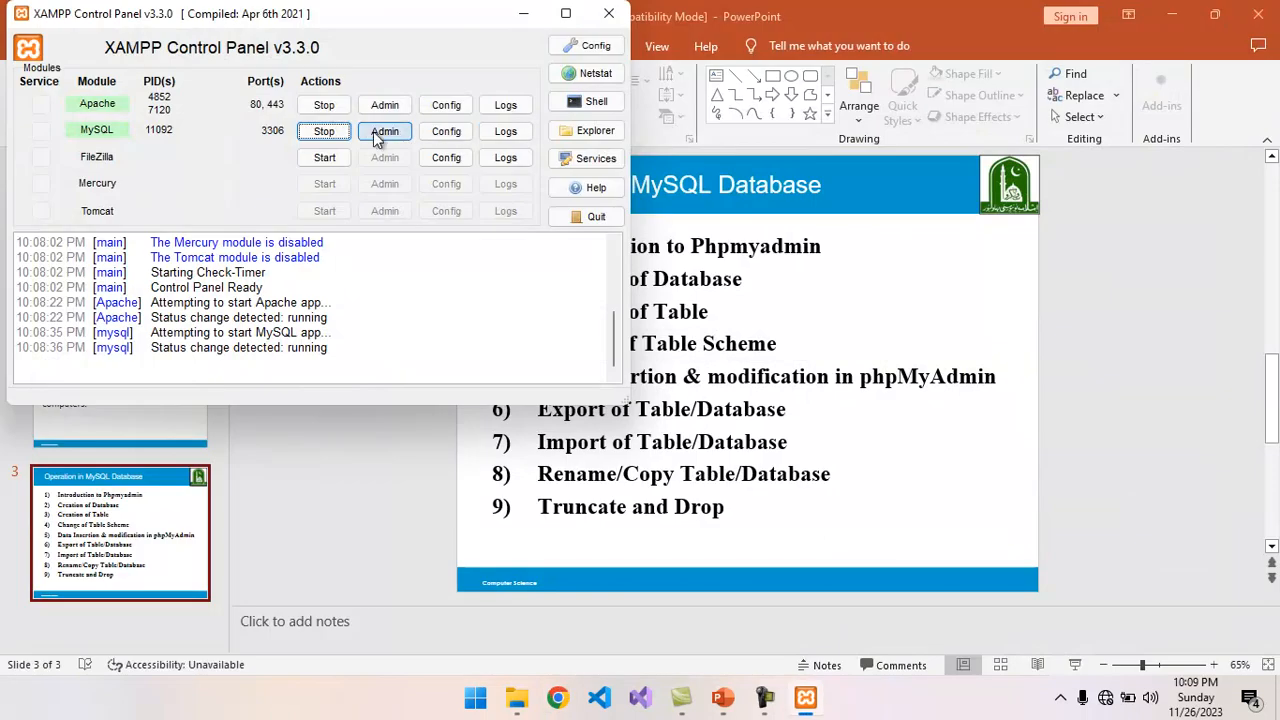
pyautogui.click(386, 137)
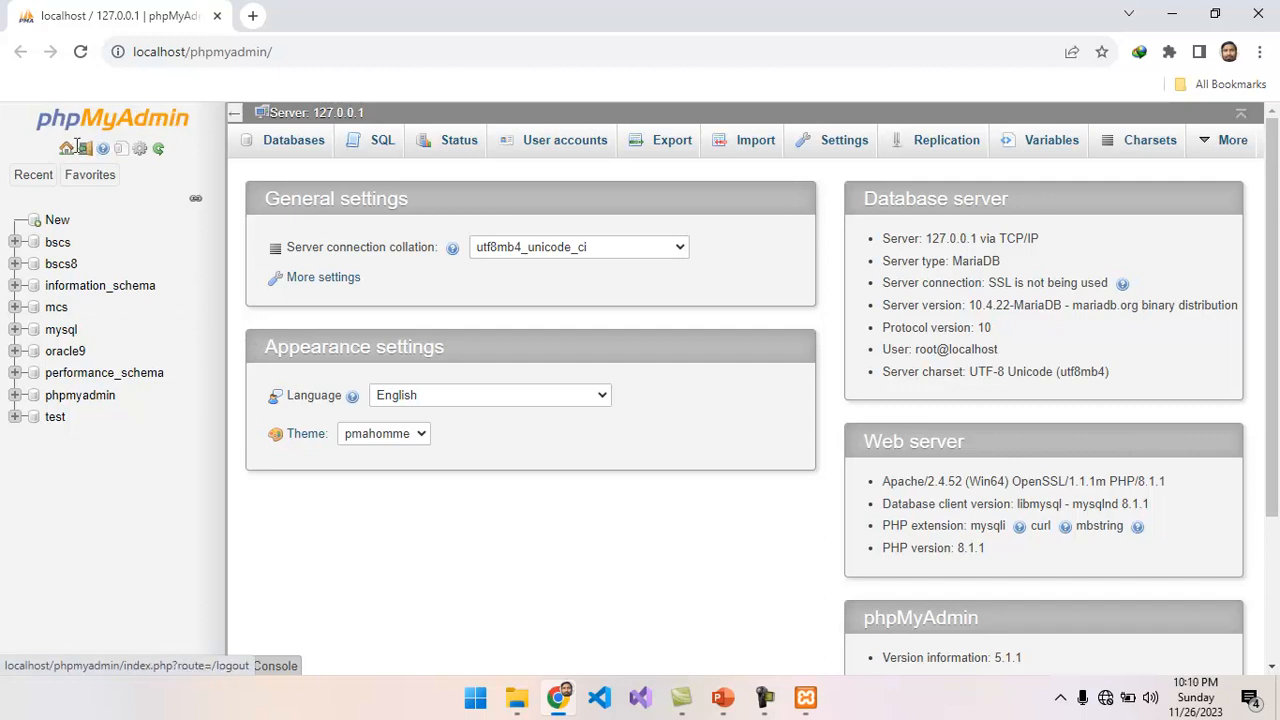
# Hide the navigation panel with the database list and restore it.
pyautogui.click(92, 174)
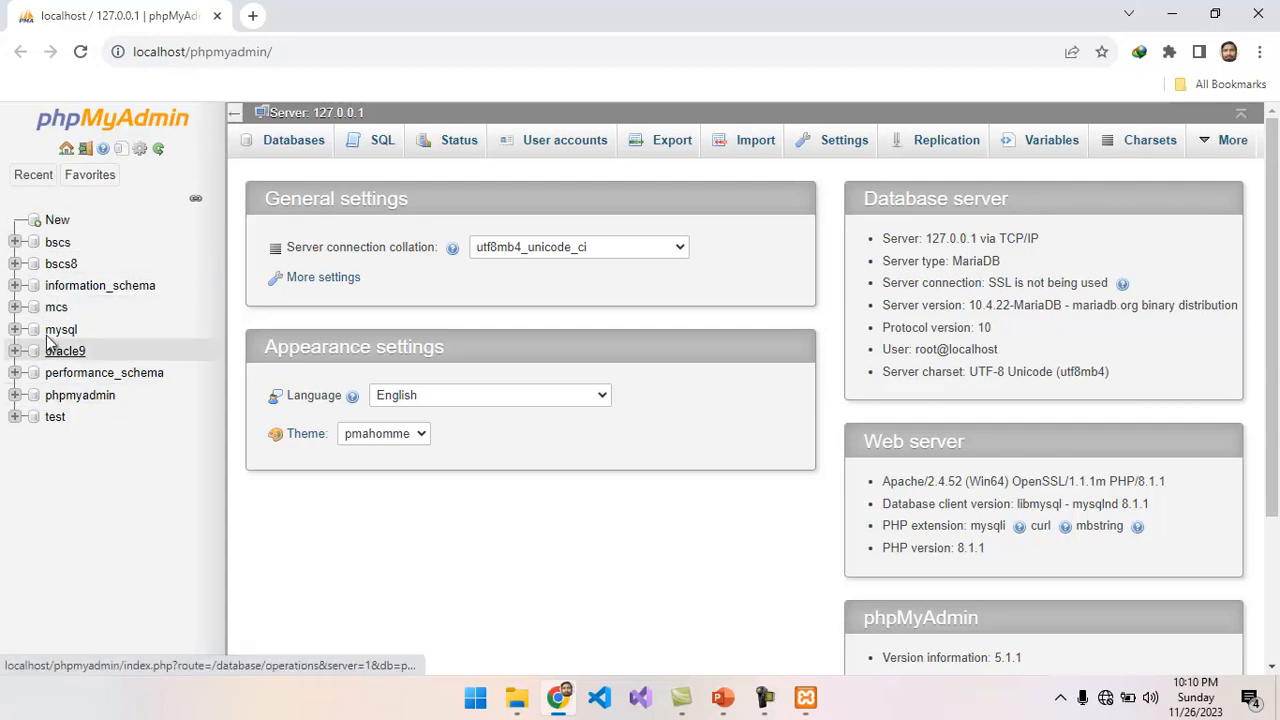
pyautogui.click(235, 115)
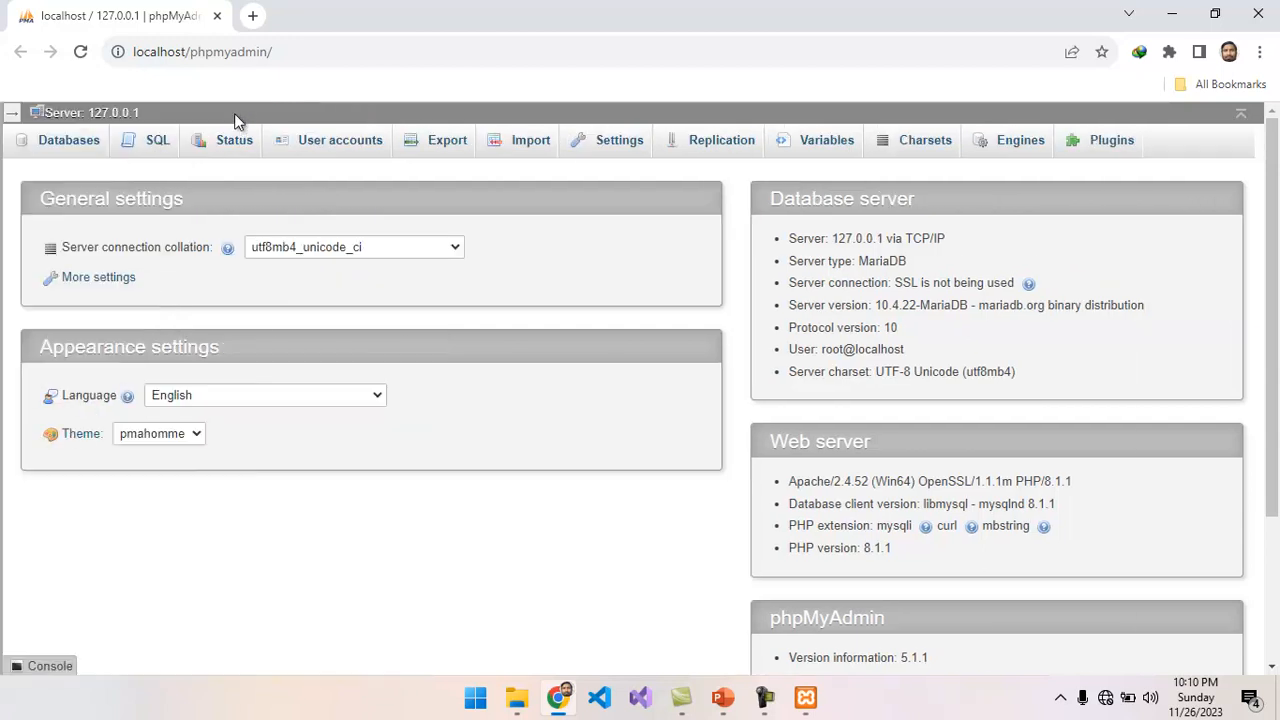
pyautogui.click(12, 115)
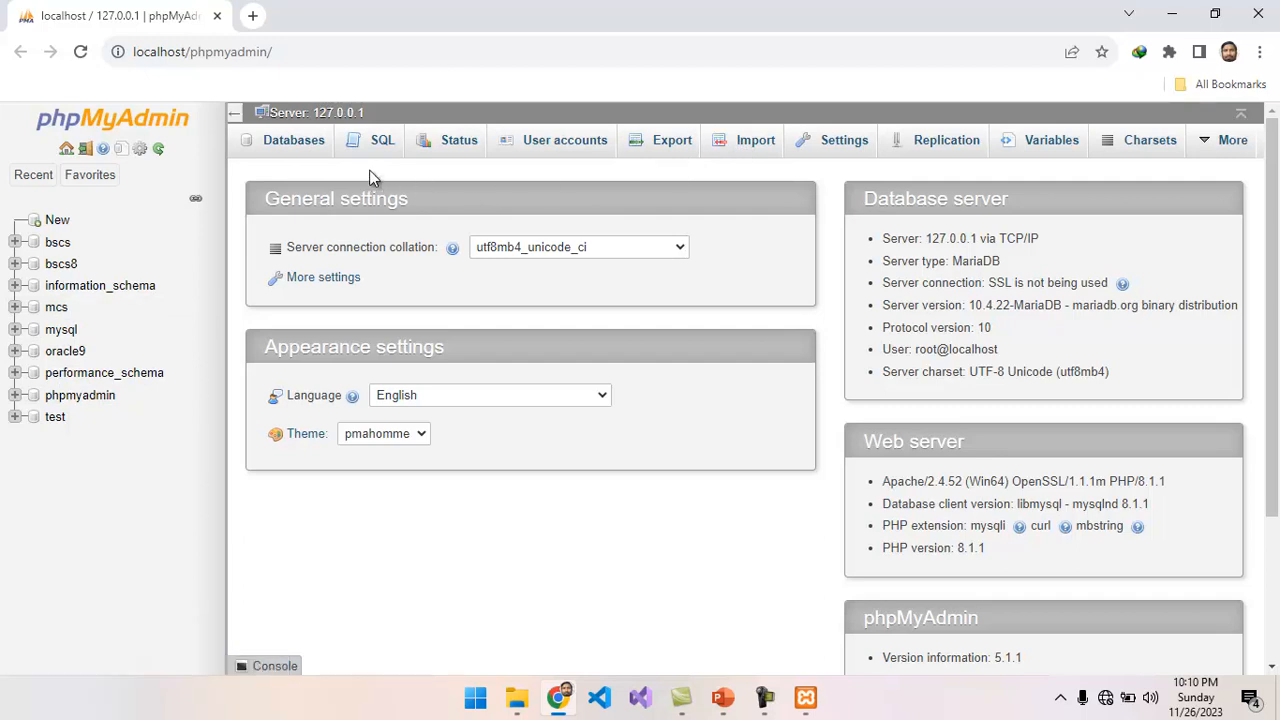
# Create a new database named bscs2 on the server.
pyautogui.click(304, 145)
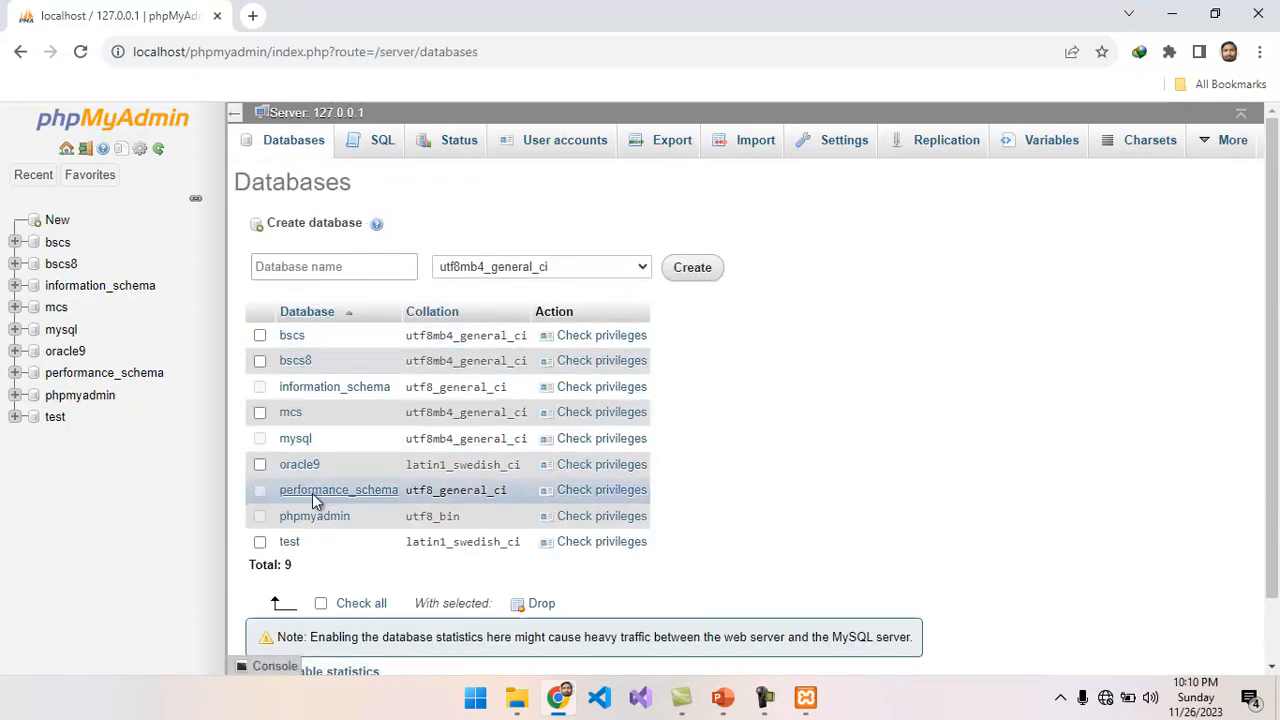
pyautogui.click(312, 268)
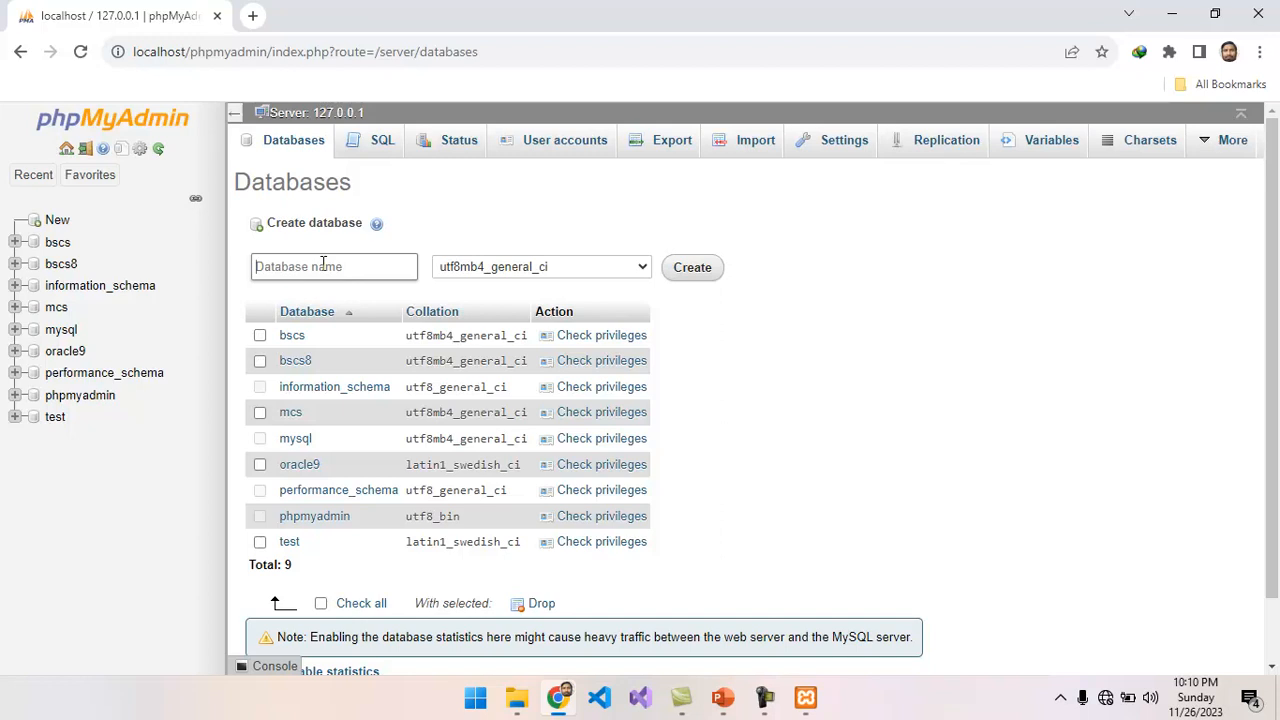
pyautogui.click(322, 263)
pyautogui.write('bscs2')
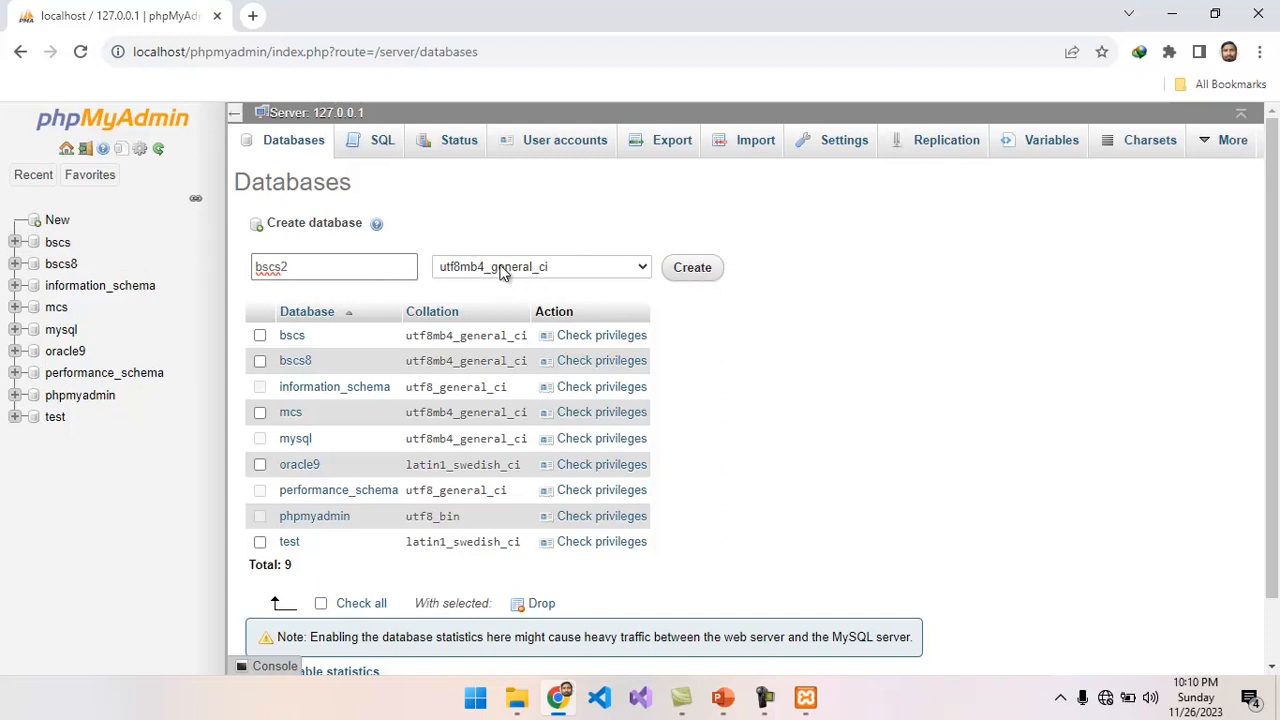
pyautogui.click(703, 268)
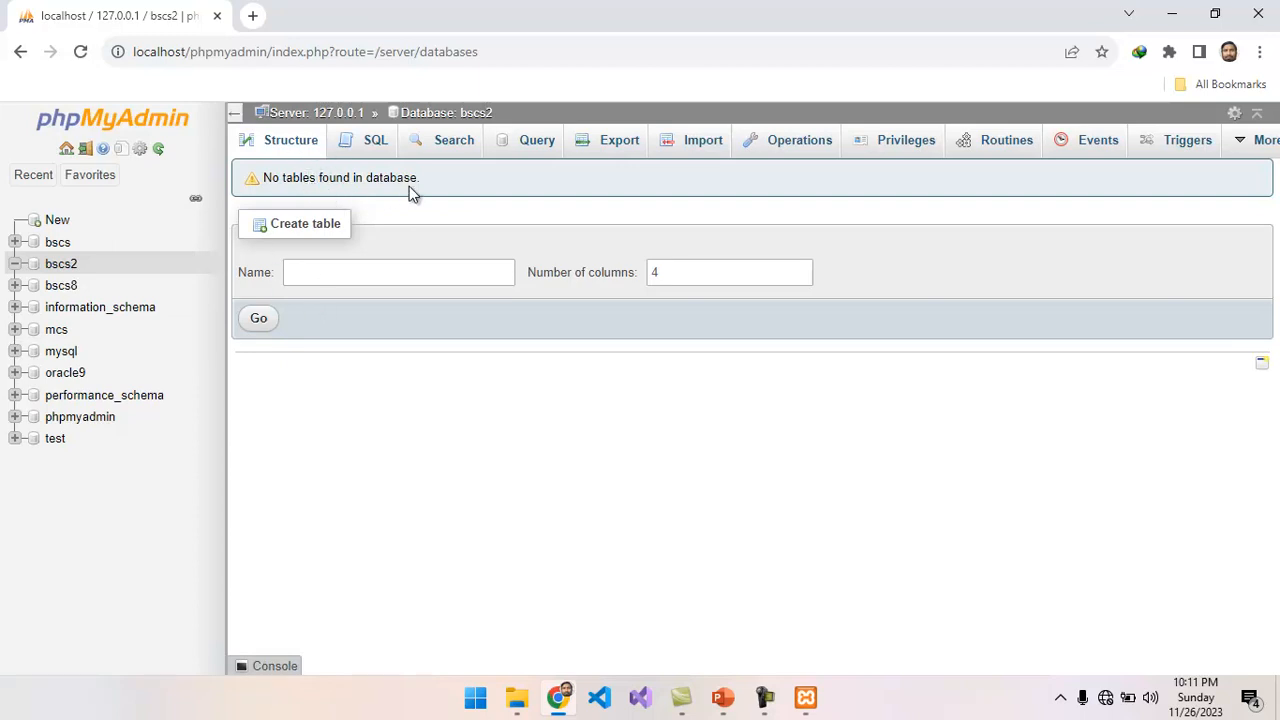
# Start a new table named student with 4 columns in the bscs2 database.
pyautogui.click(341, 273)
pyautogui.write('student')
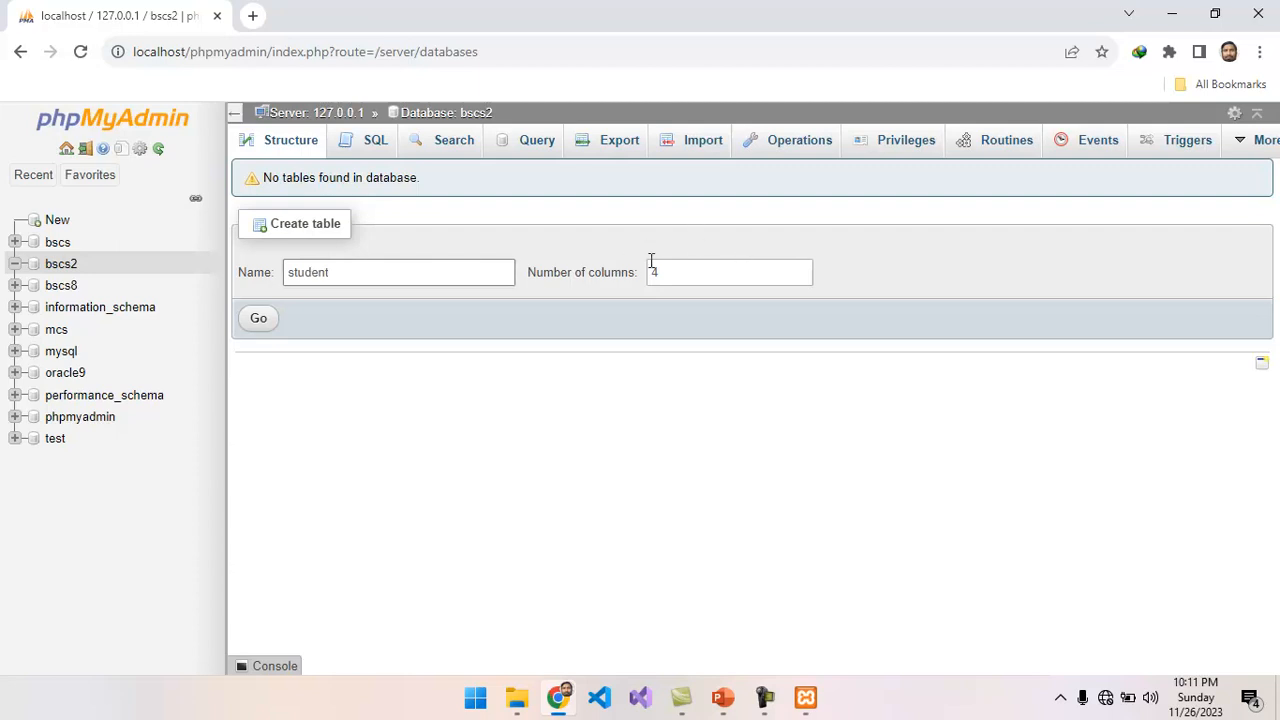
pyautogui.click(262, 320)
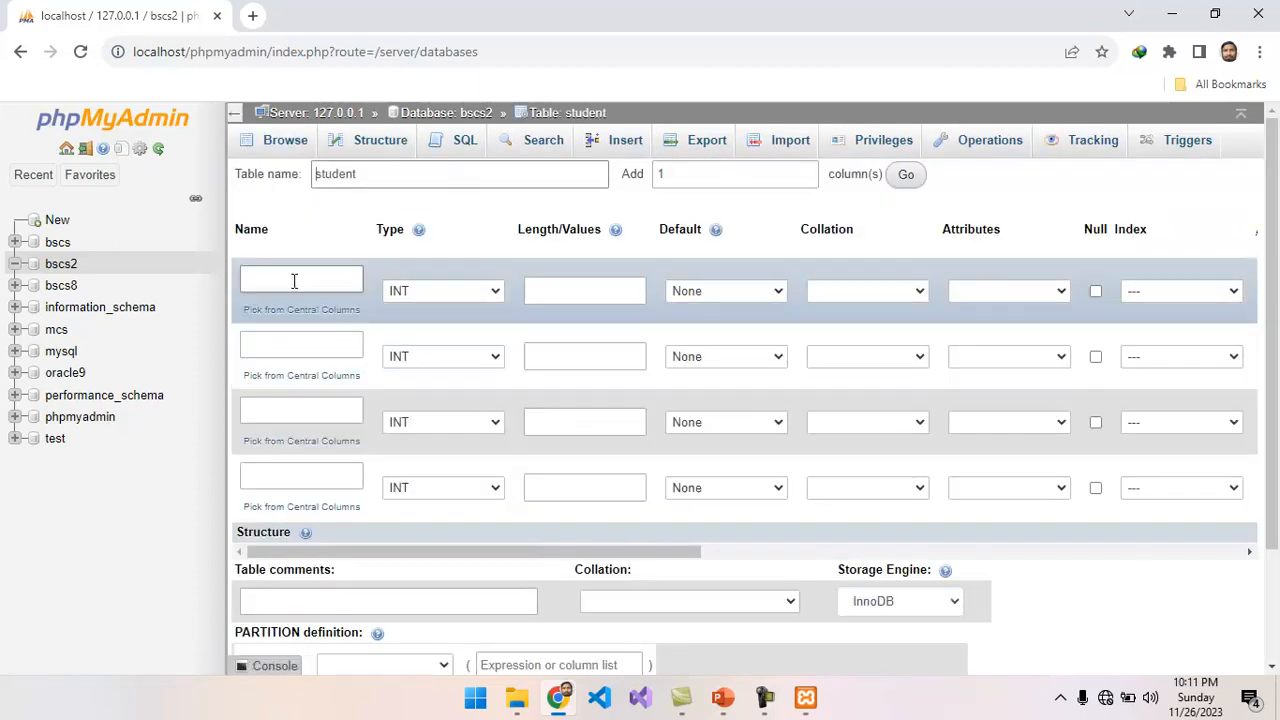
# Name the first column rollno and define the second as name, with type VARCHAR and length 200.
pyautogui.click(294, 280)
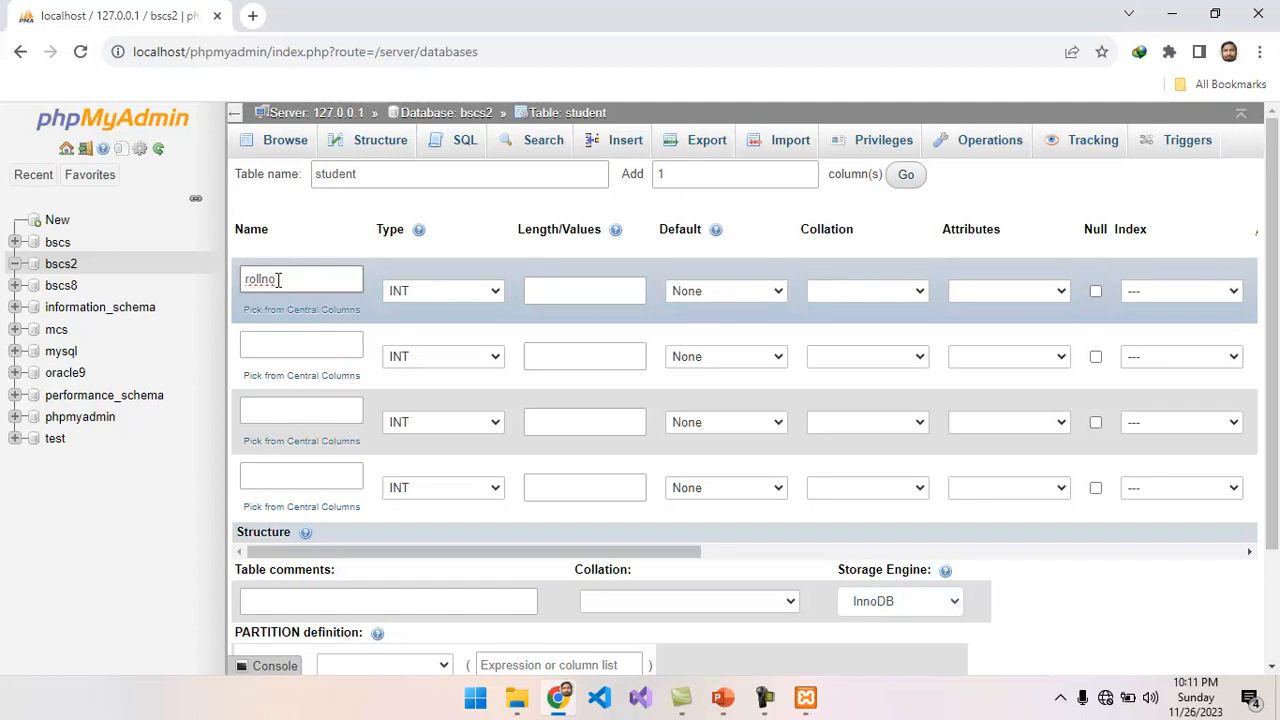
pyautogui.click(270, 343)
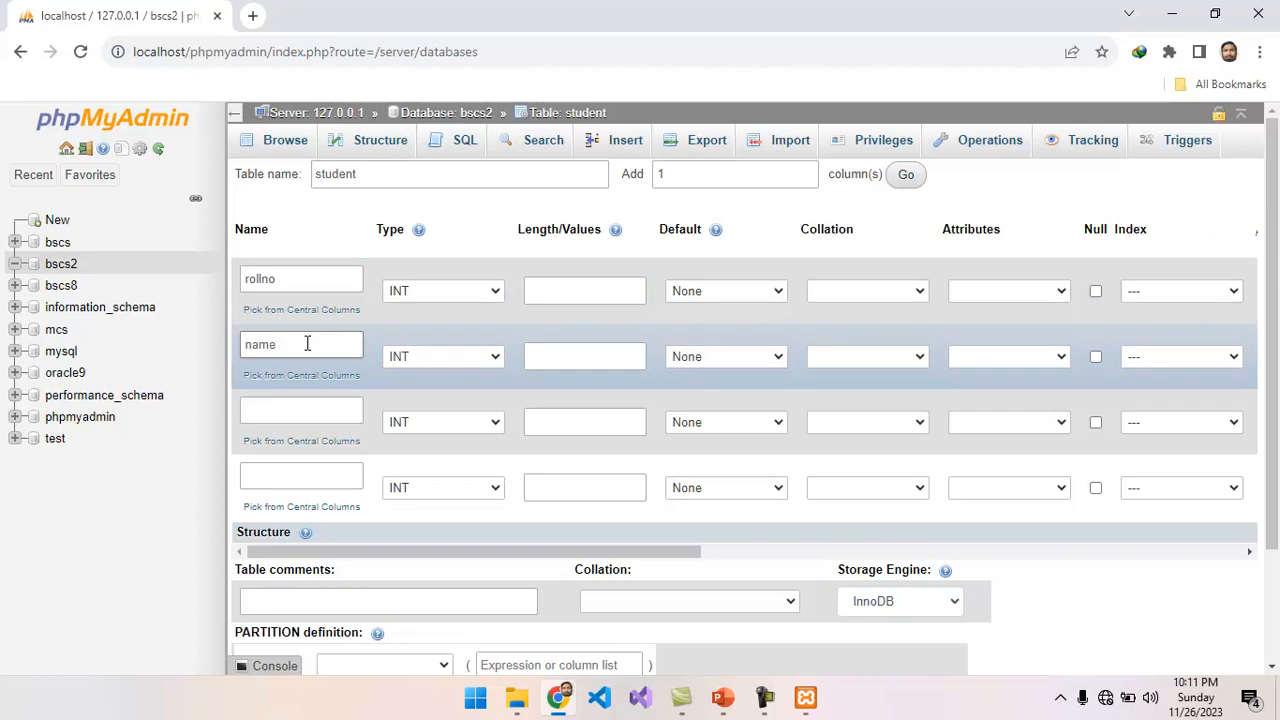
pyautogui.click(494, 358)
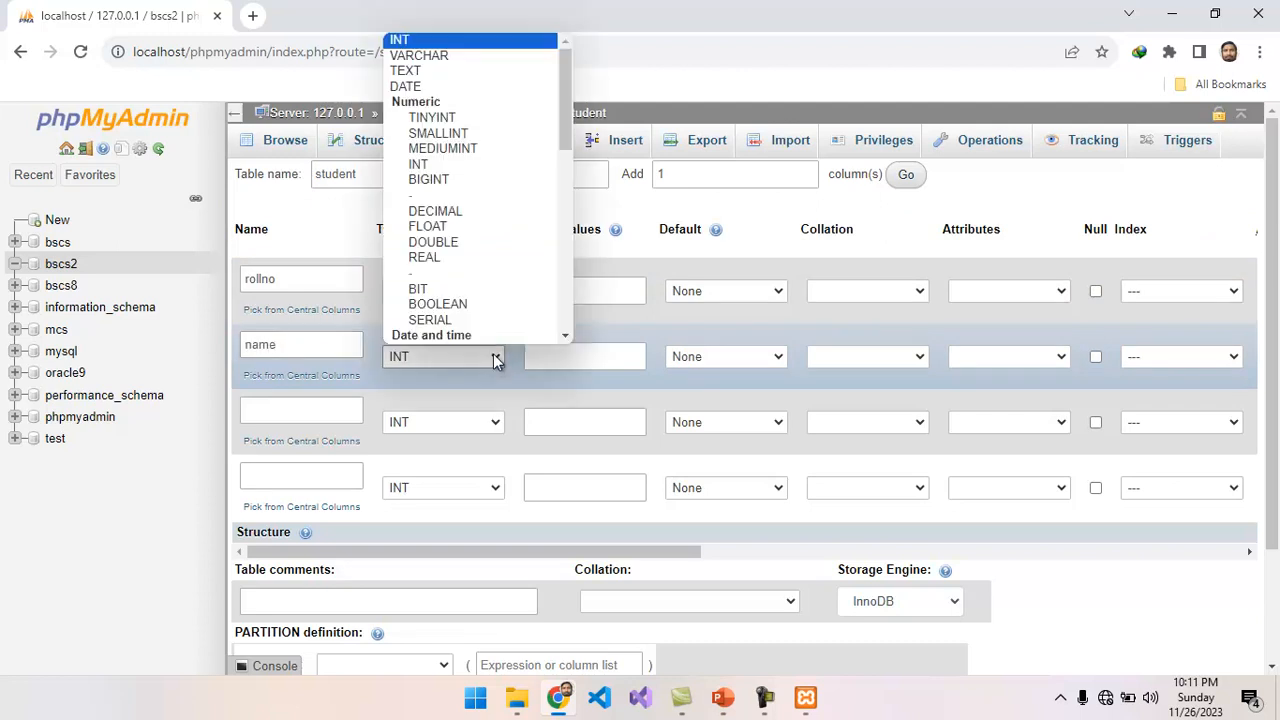
pyautogui.click(428, 56)
pyautogui.click(553, 351)
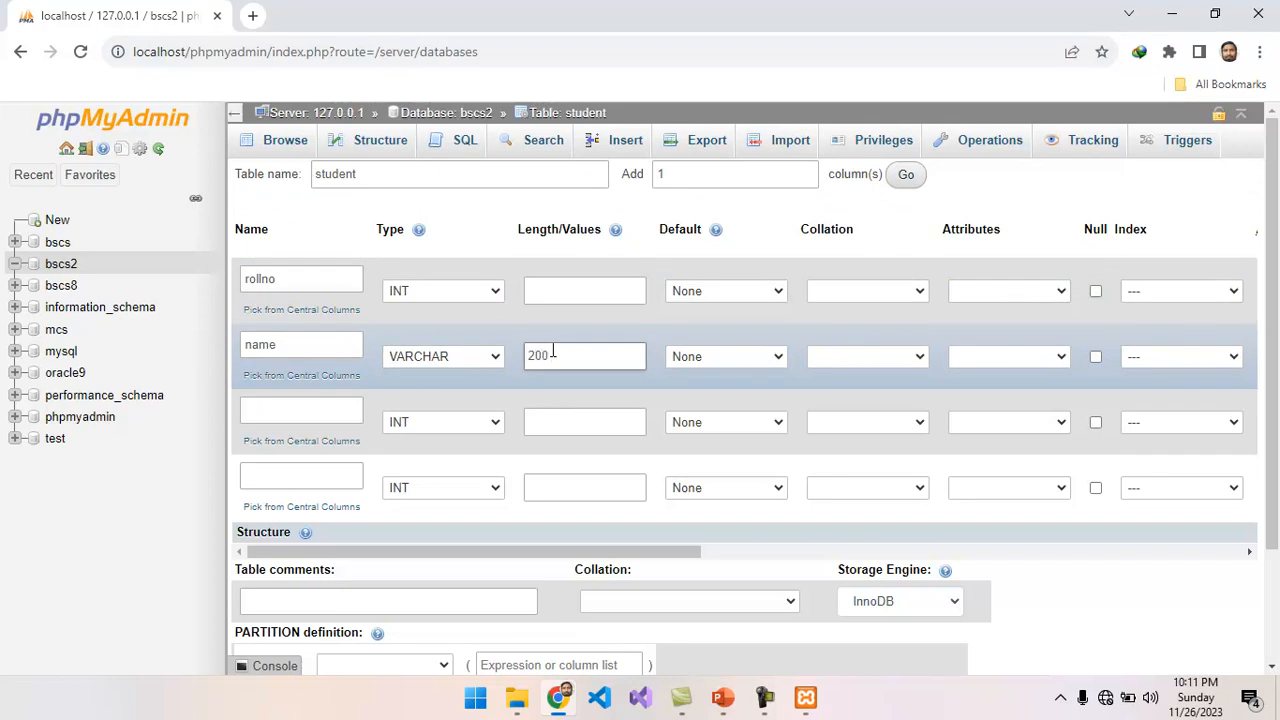
# Define the third column as class with type VARCHAR and length 200.
pyautogui.click(308, 404)
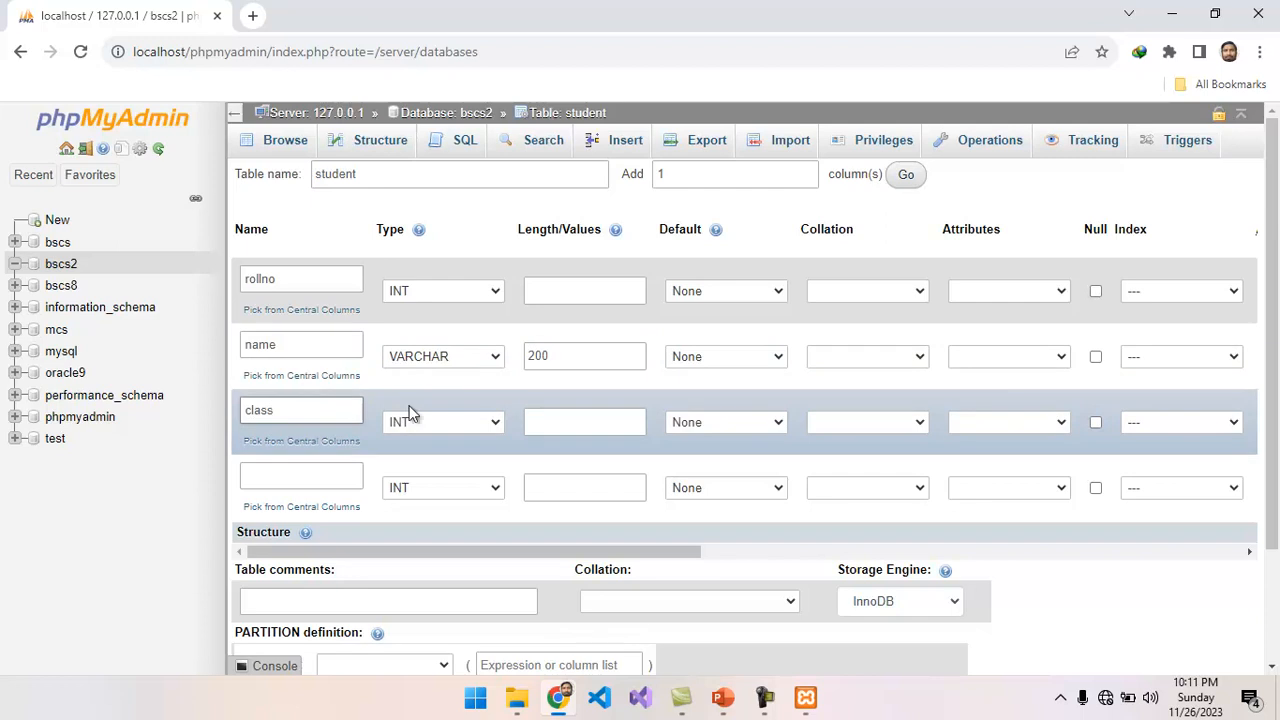
pyautogui.click(471, 426)
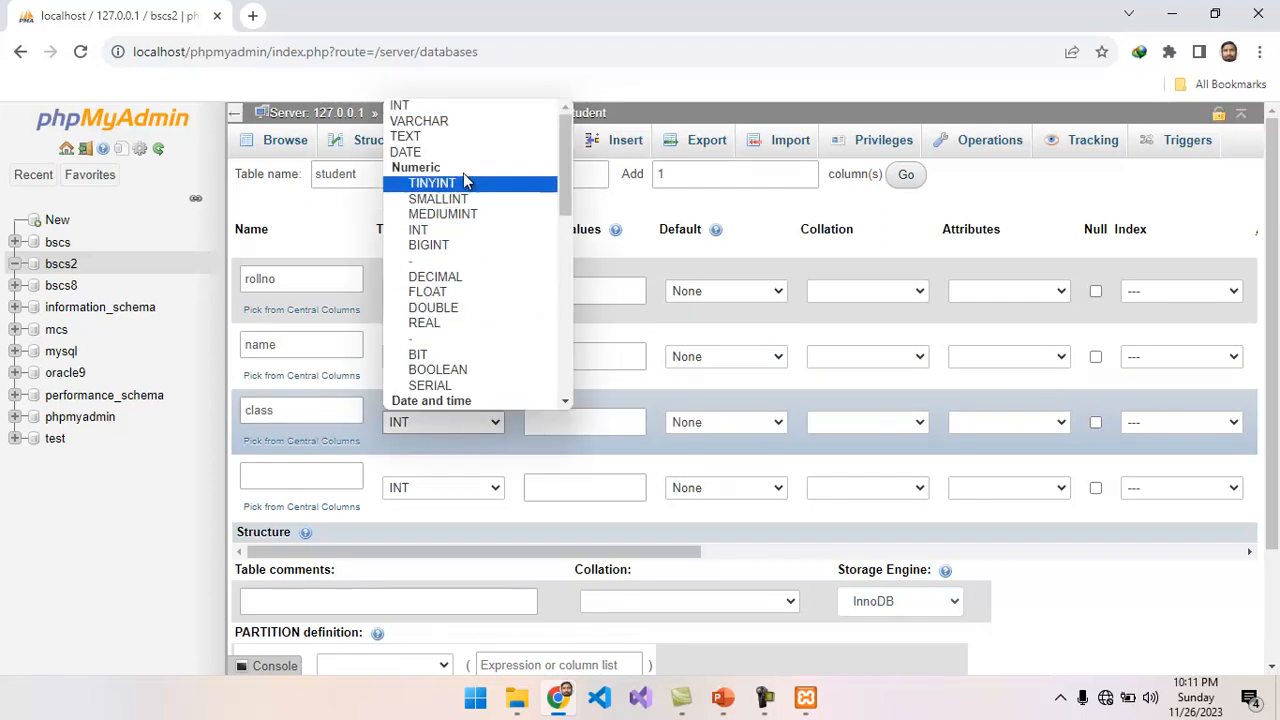
pyautogui.click(449, 122)
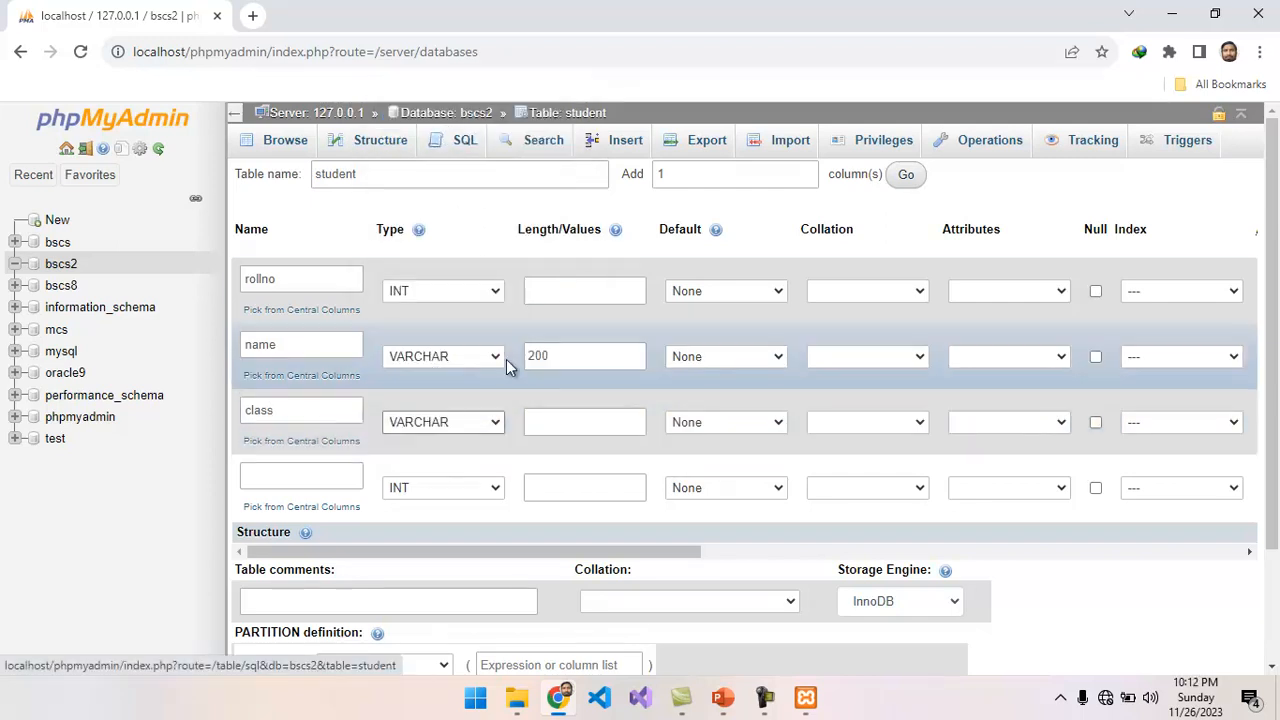
pyautogui.click(560, 418)
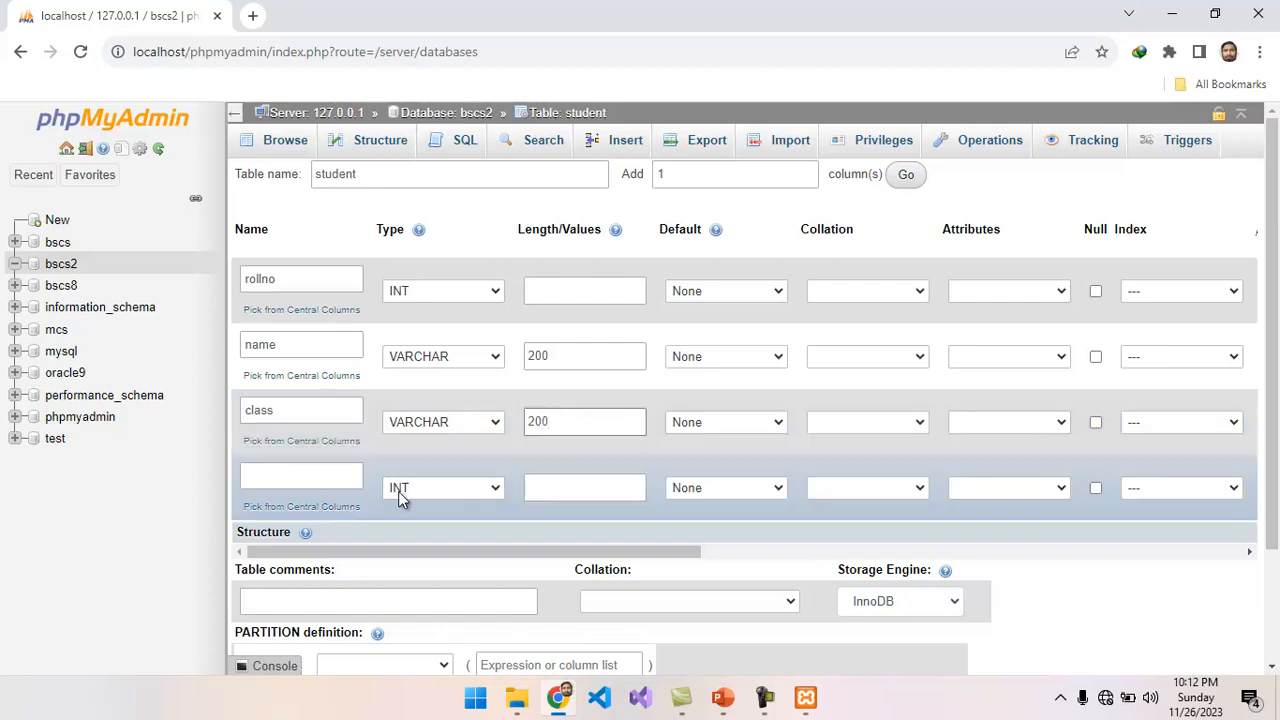
# Define the fourth column as gpa with type FLOAT and save the student table.
pyautogui.click(334, 479)
pyautogui.write('gpa')
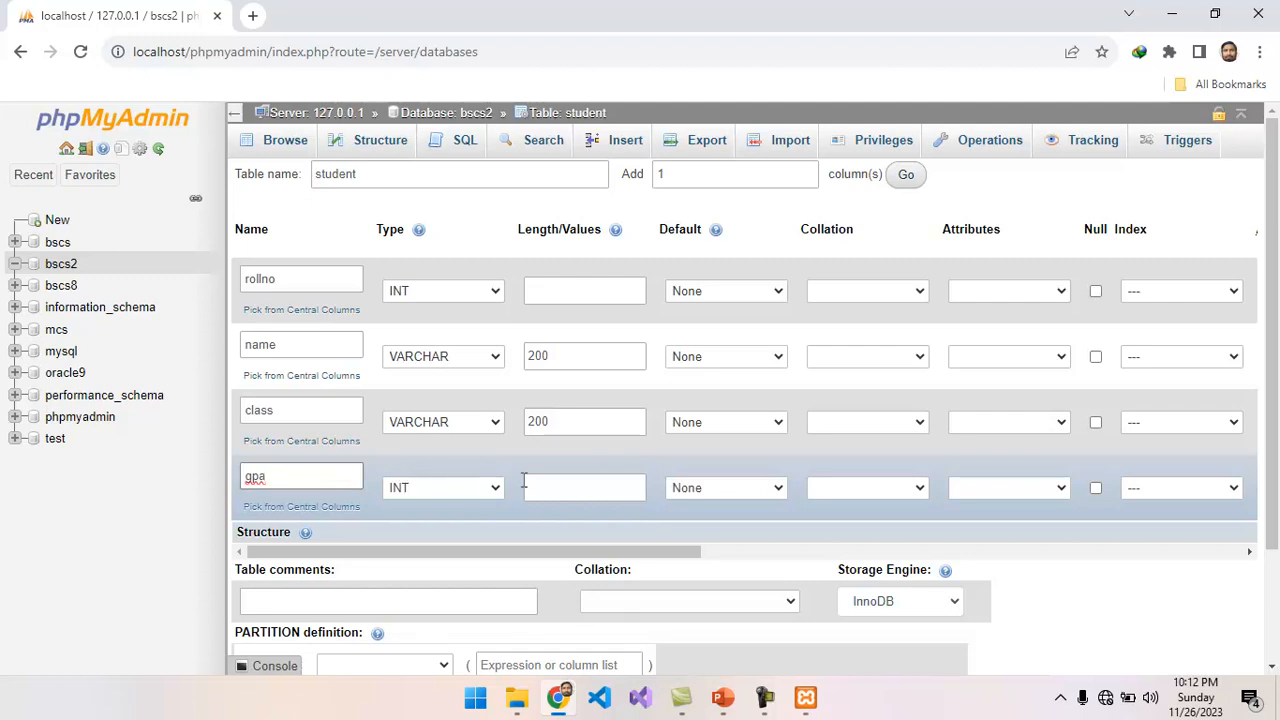
pyautogui.click(491, 488)
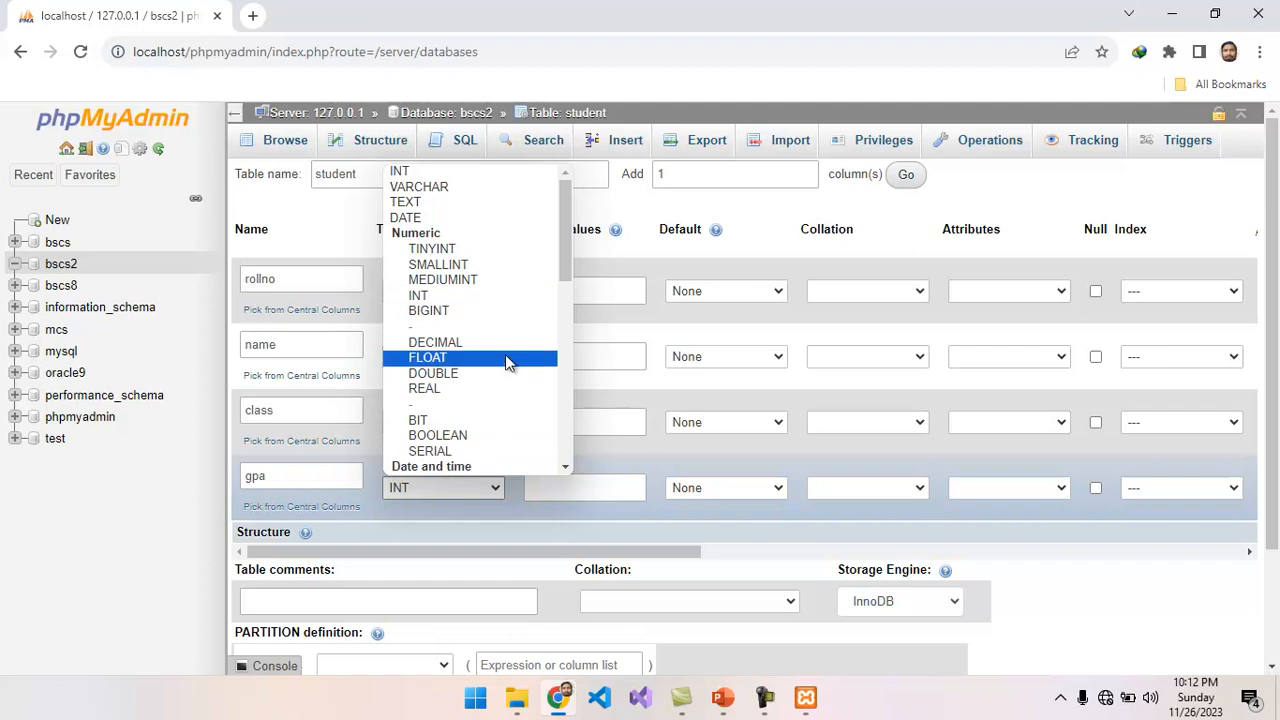
pyautogui.click(484, 360)
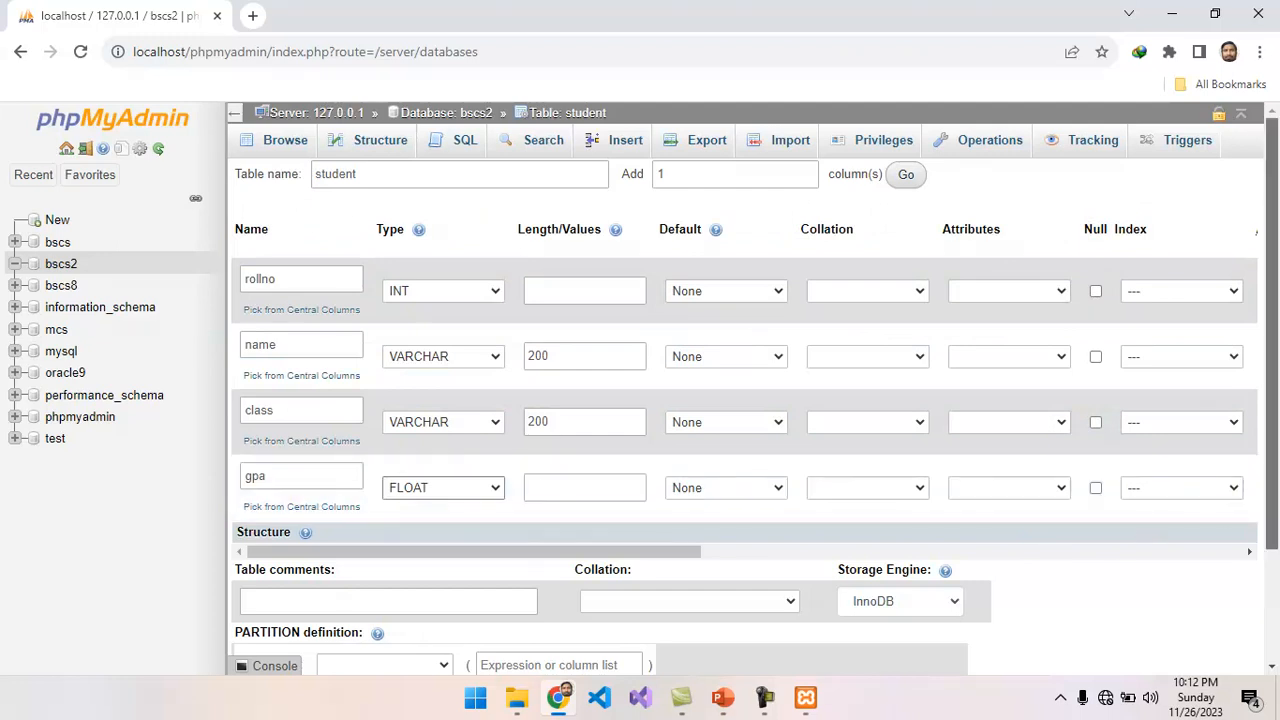
pyautogui.scroll(-3, 1277, 607)
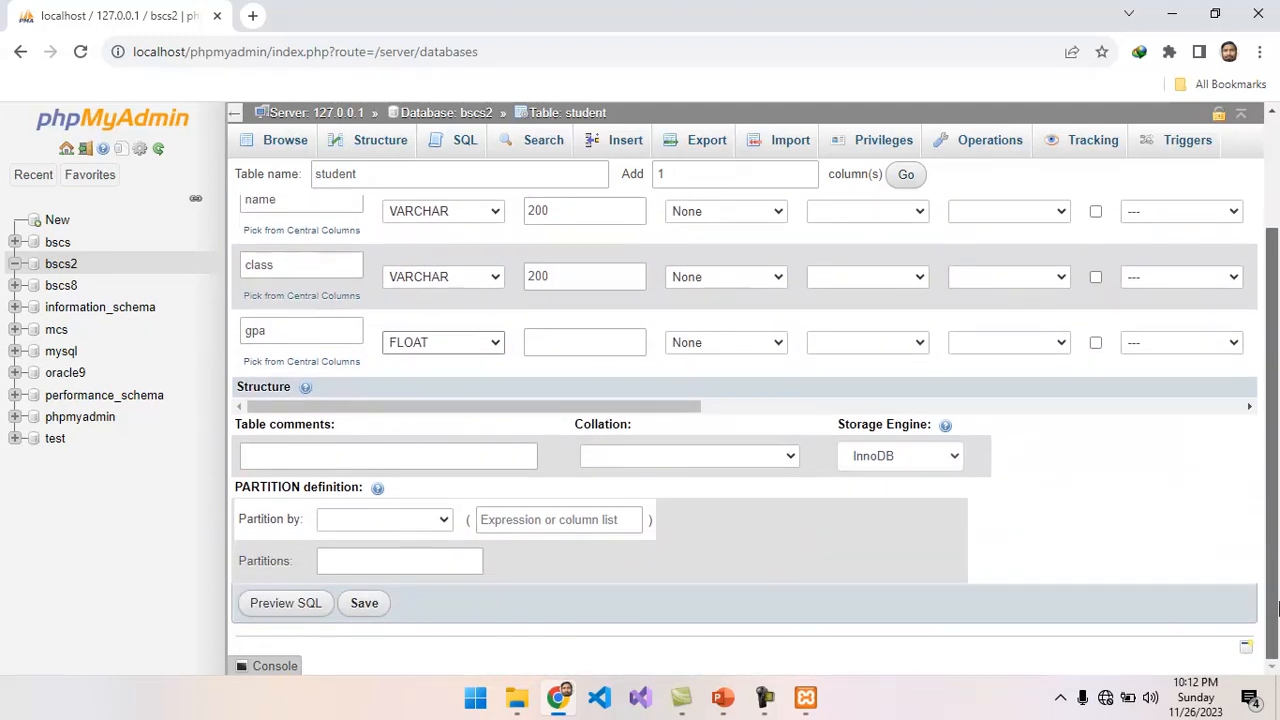
pyautogui.click(365, 605)
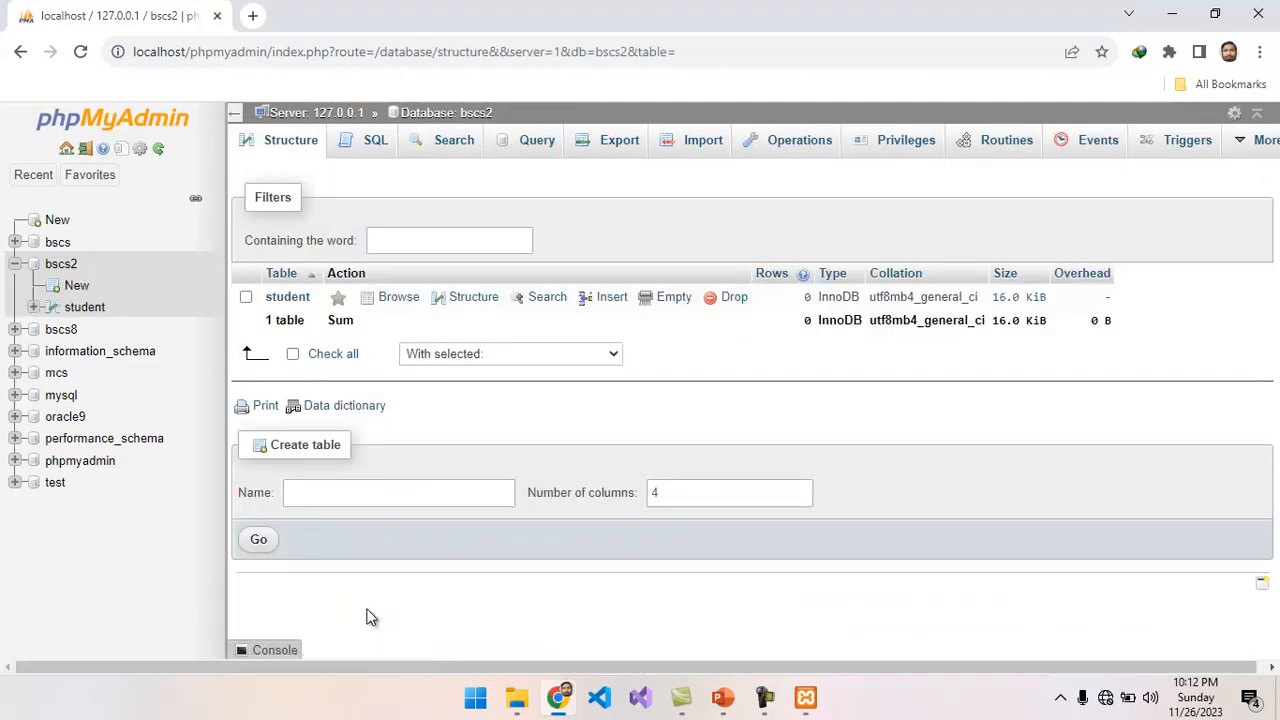
# Examine the student table's structure and browse its records, also by way of the bscs2 table list.
pyautogui.click(289, 297)
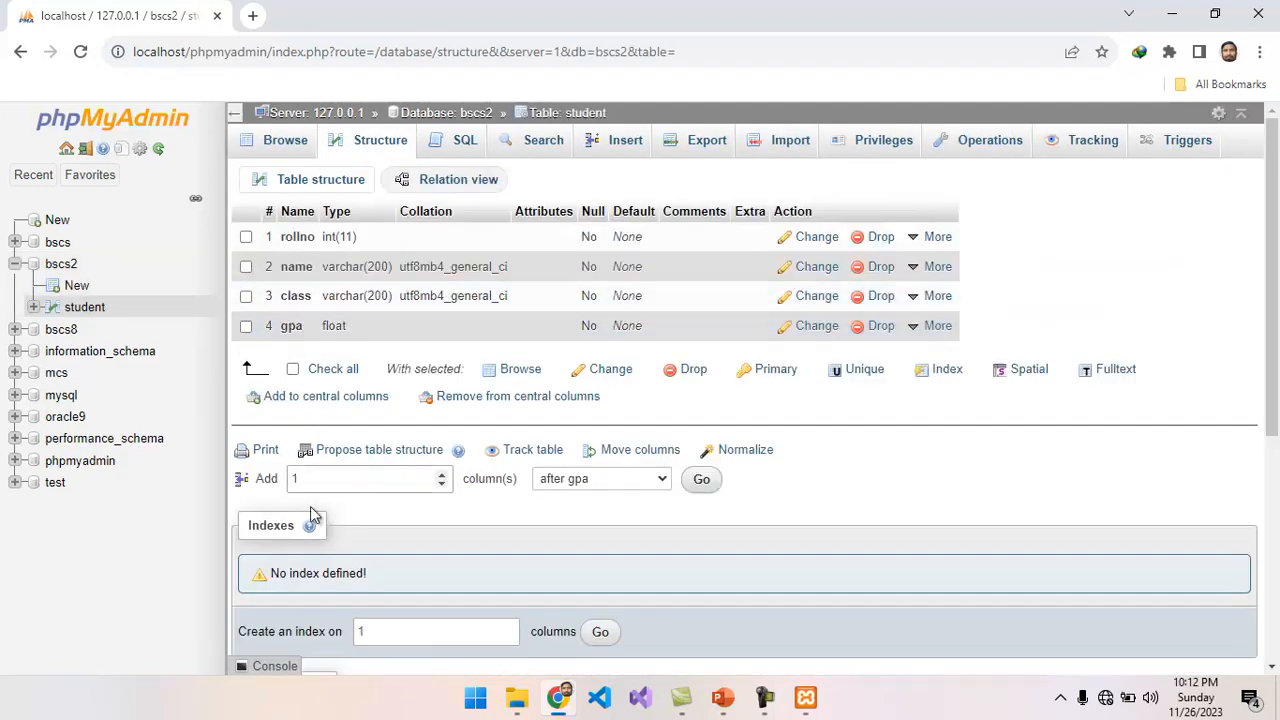
pyautogui.click(285, 142)
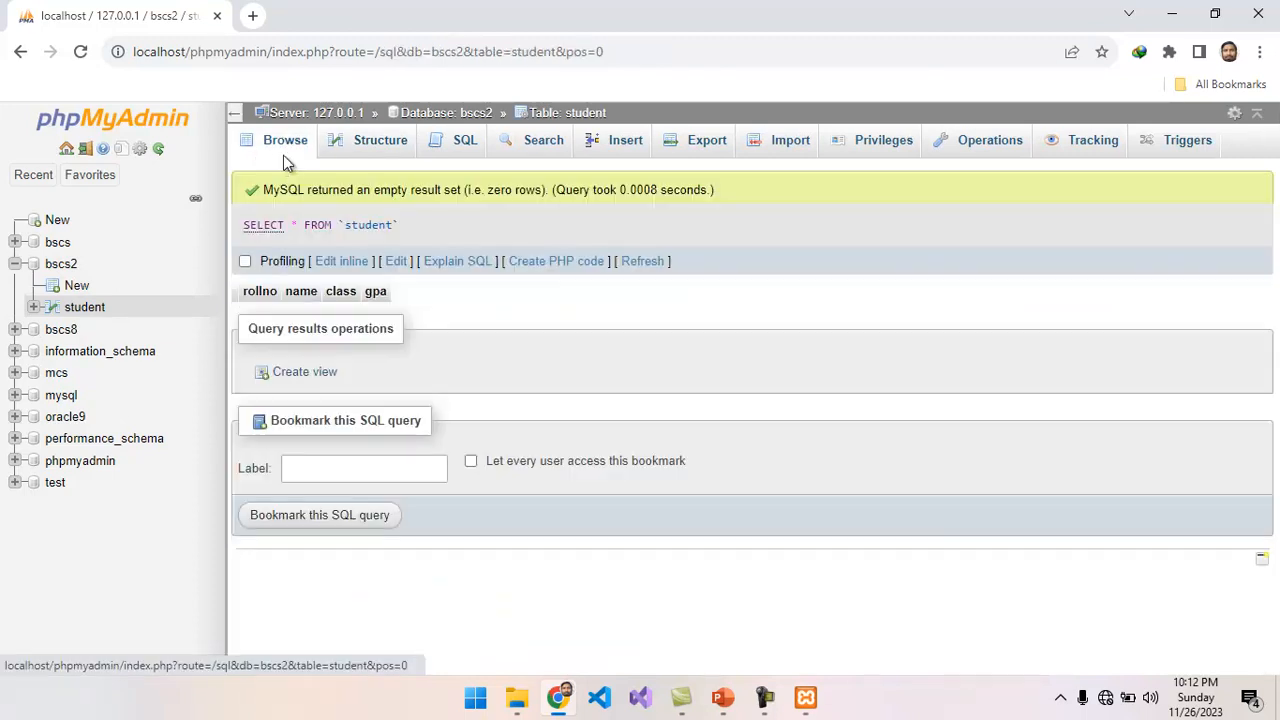
pyautogui.click(86, 310)
pyautogui.click(70, 268)
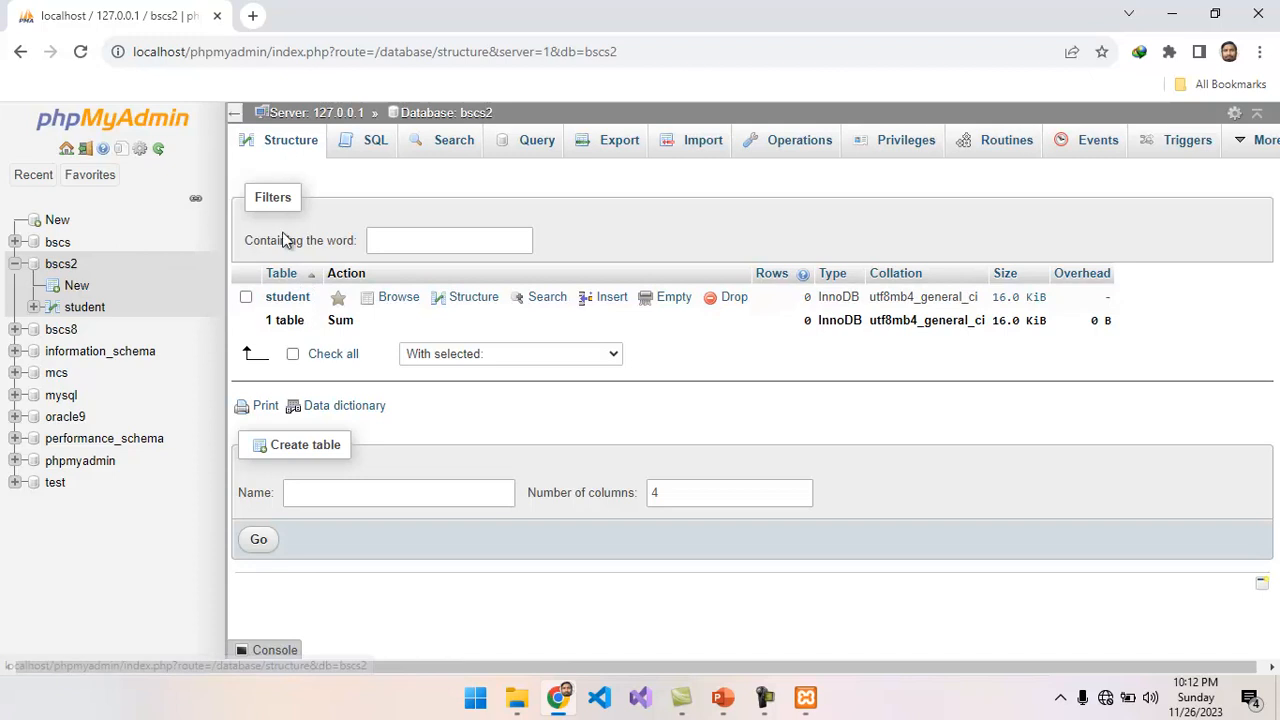
pyautogui.click(287, 298)
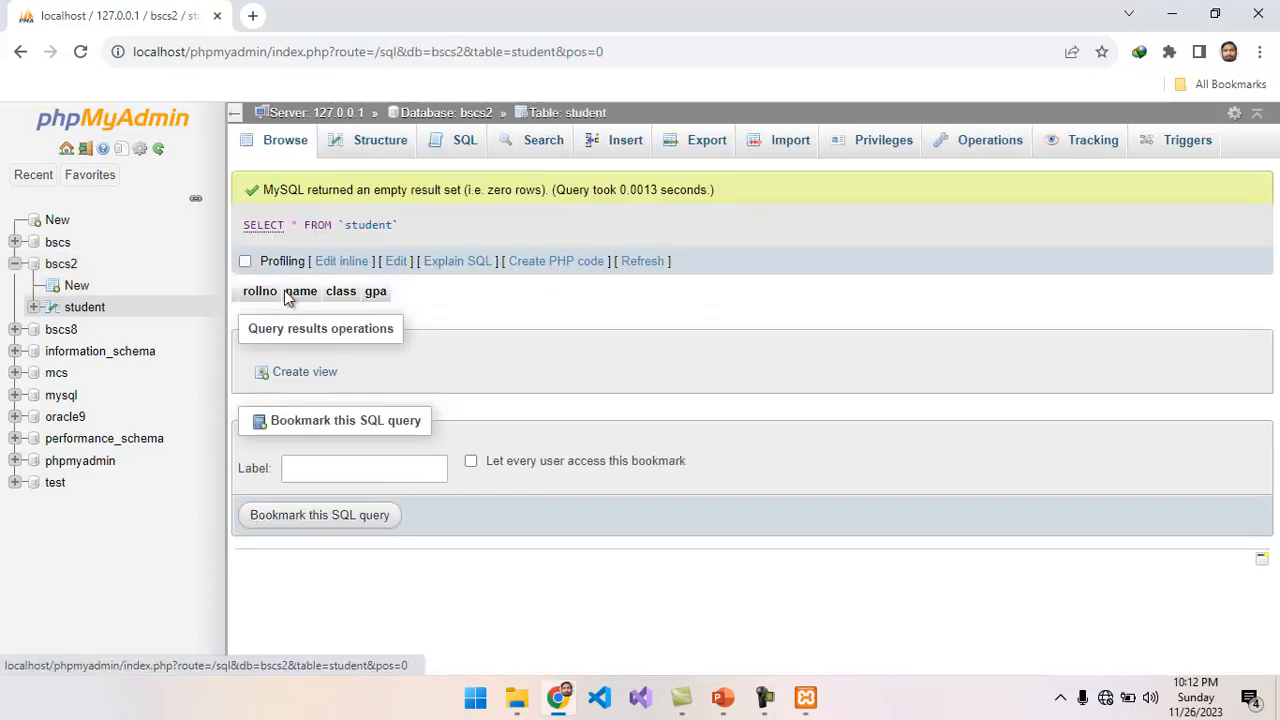
# Return to the student table's structure and view the position options for adding a column, leaving them unchanged.
pyautogui.click(370, 145)
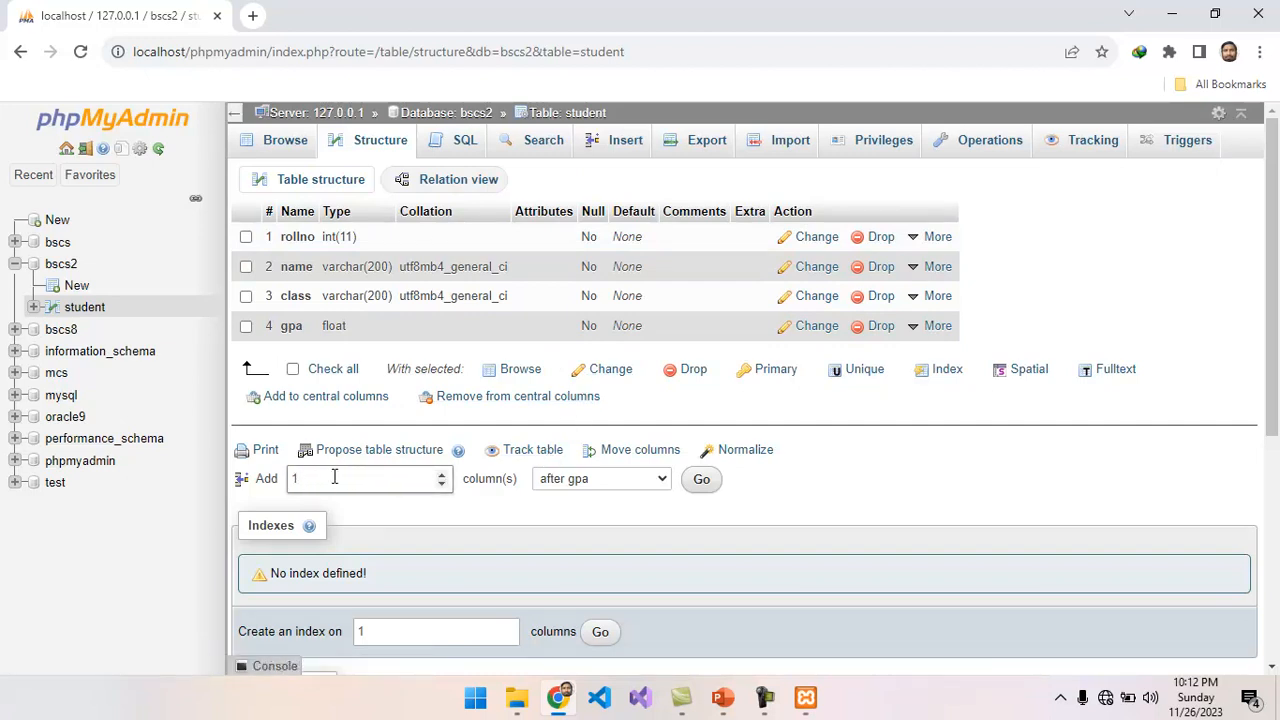
pyautogui.click(662, 479)
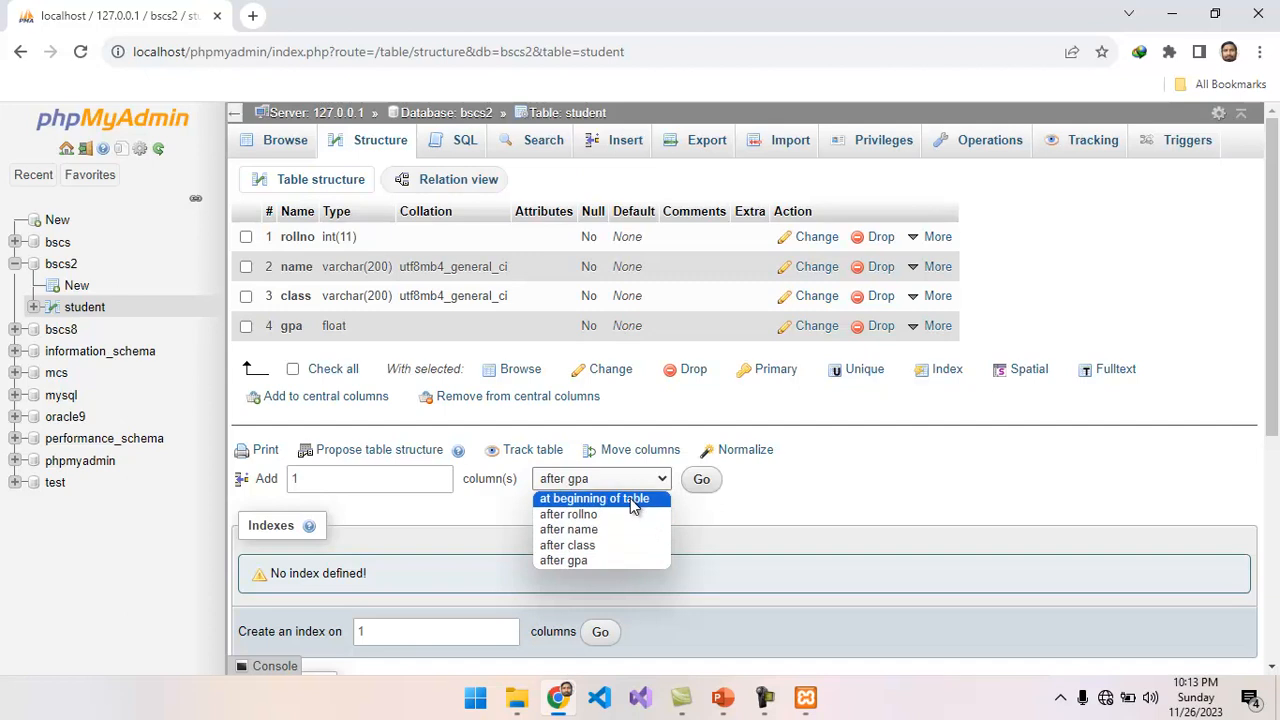
pyautogui.click(705, 527)
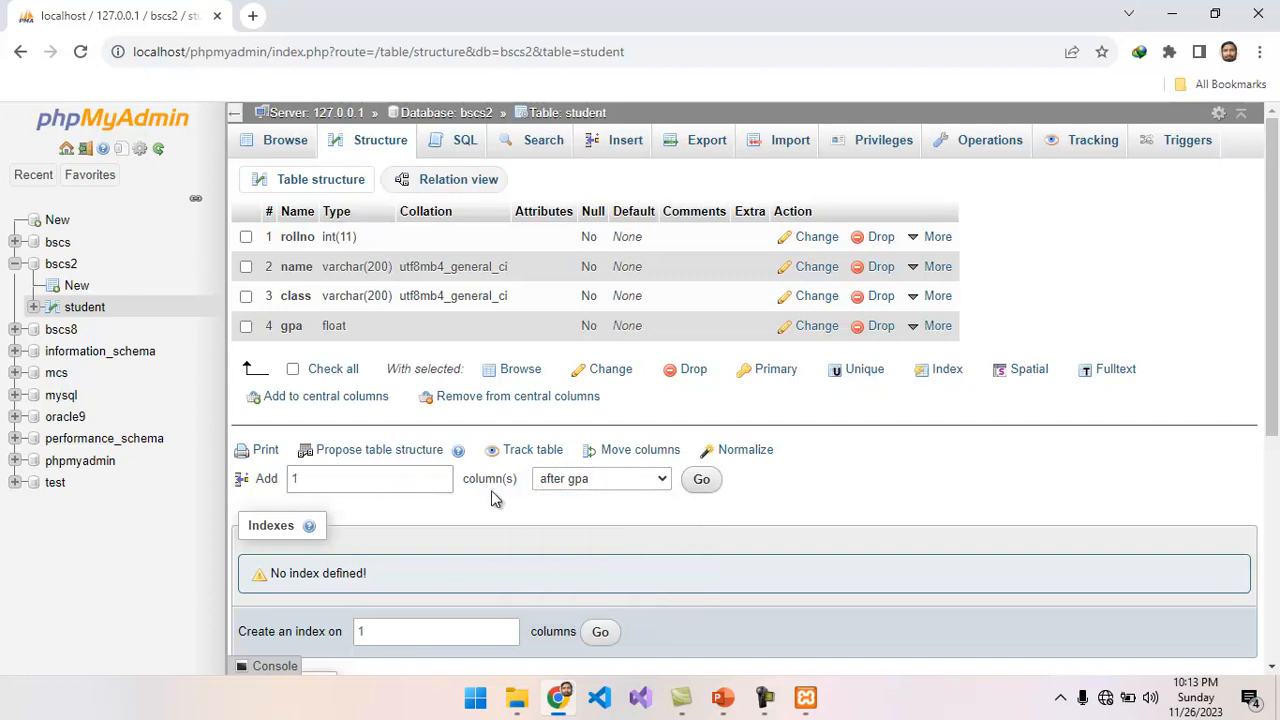
# Make the rollno column the primary key of the student table.
pyautogui.click(935, 237)
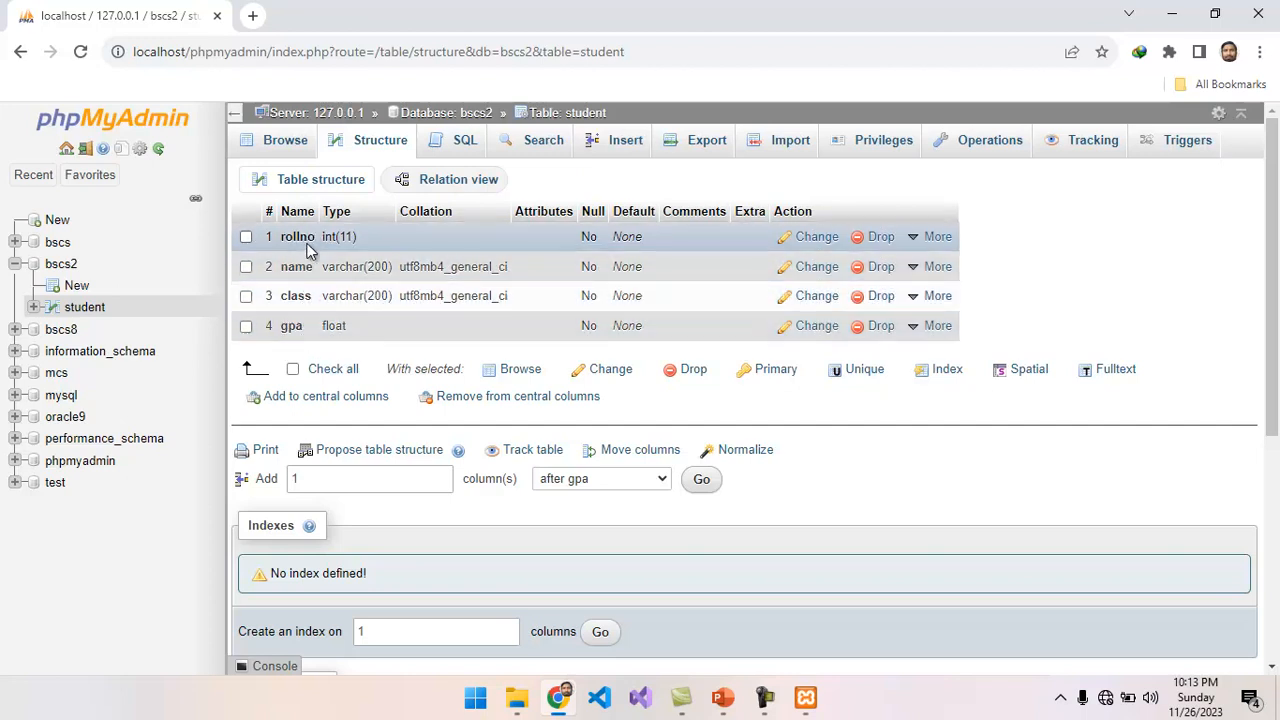
pyautogui.click(932, 238)
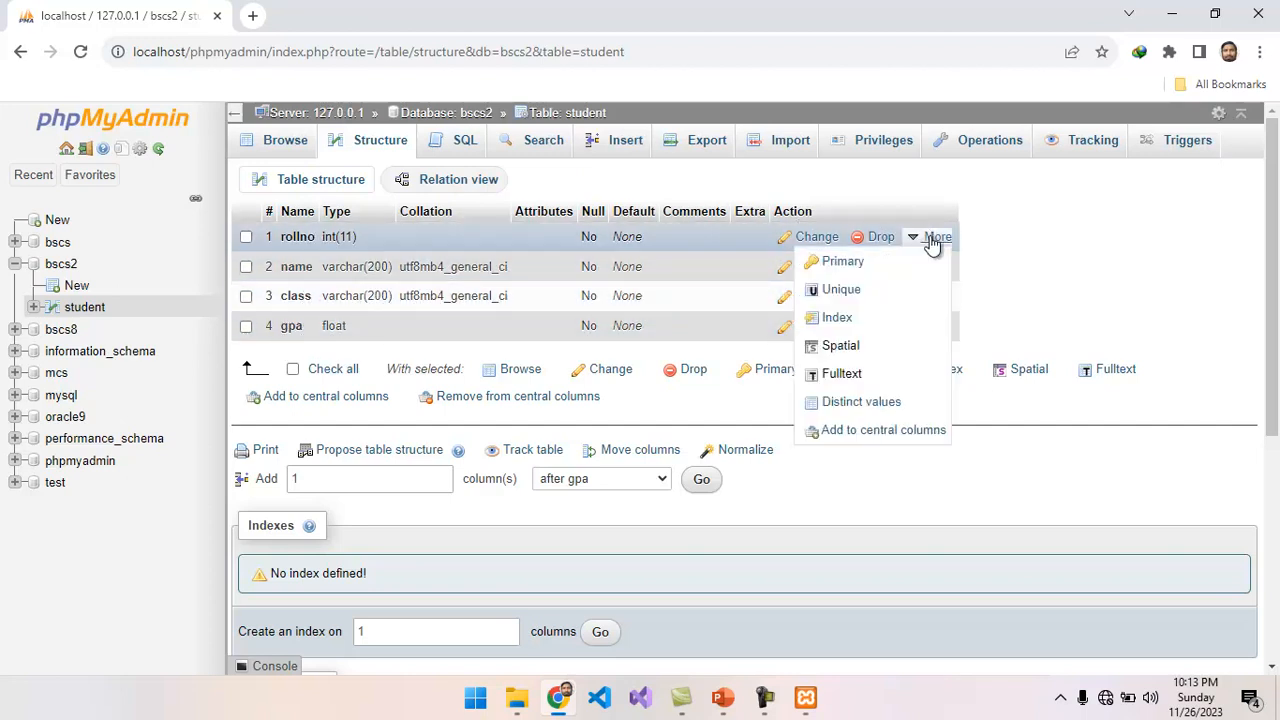
pyautogui.click(865, 261)
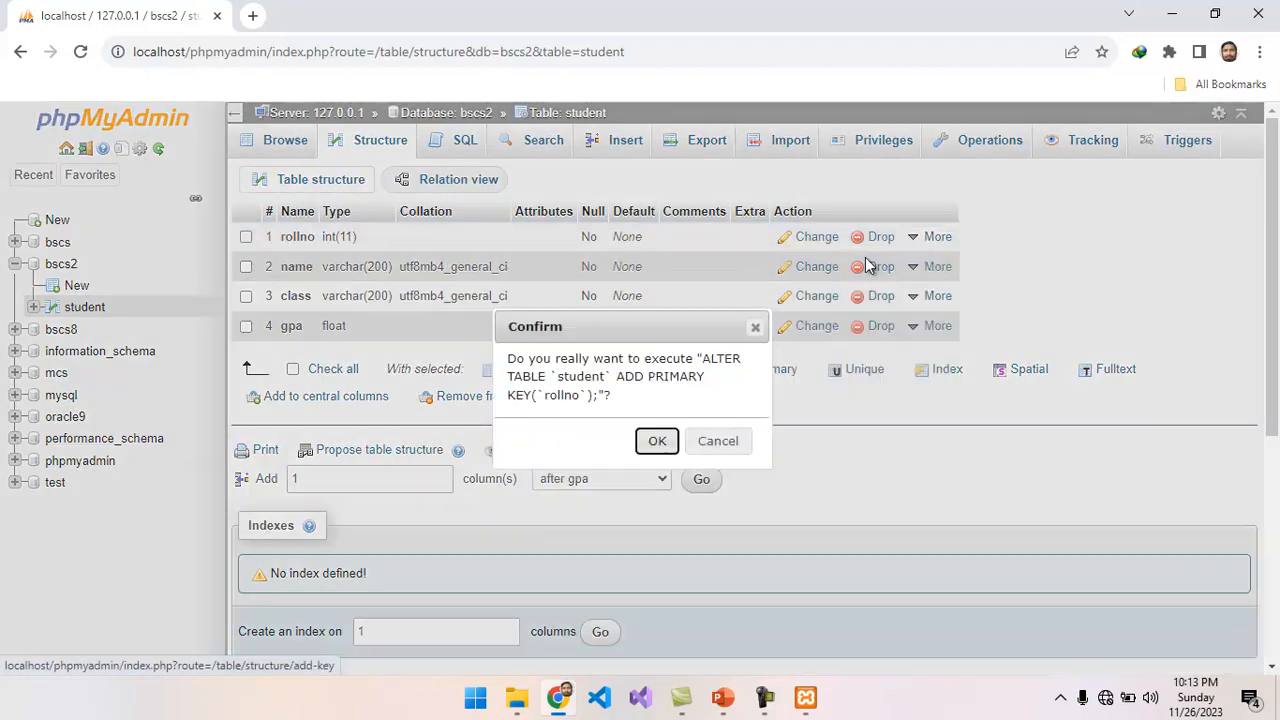
pyautogui.click(656, 441)
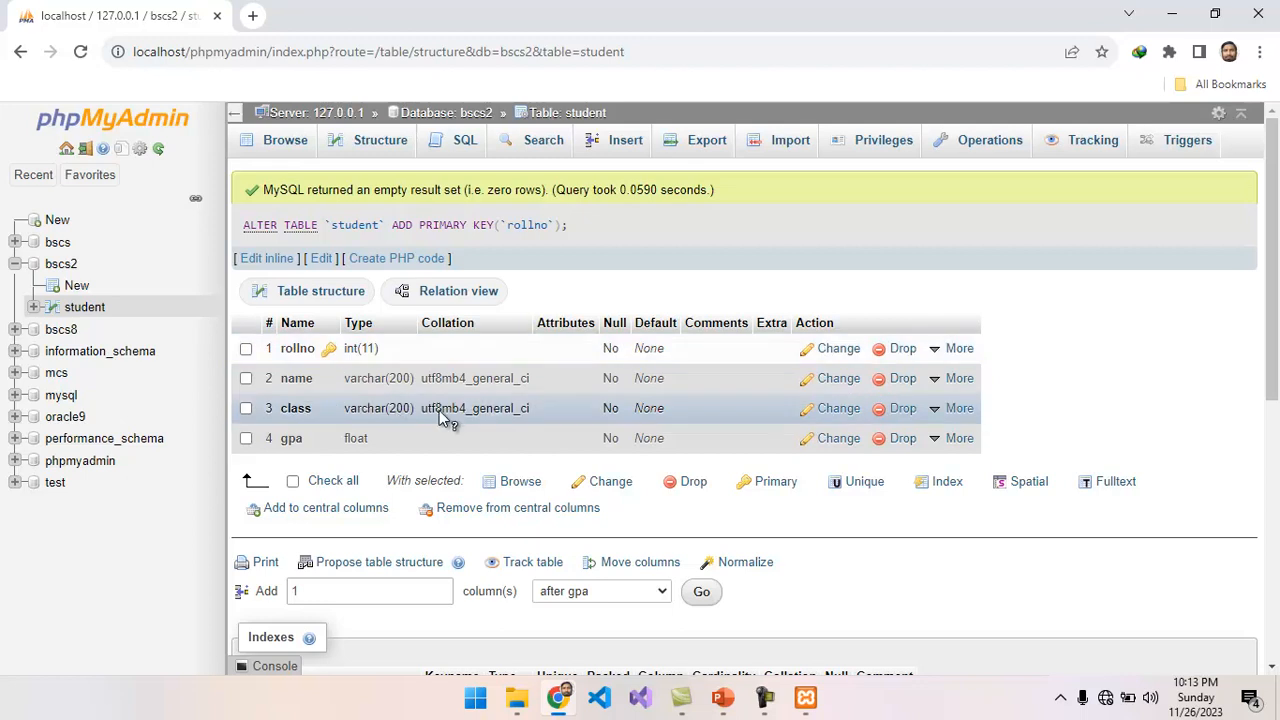
# Switch to the Database Operation presentation in PowerPoint, review the list of MySQL operations, and return to phpMyAdmin.
pyautogui.click(722, 697)
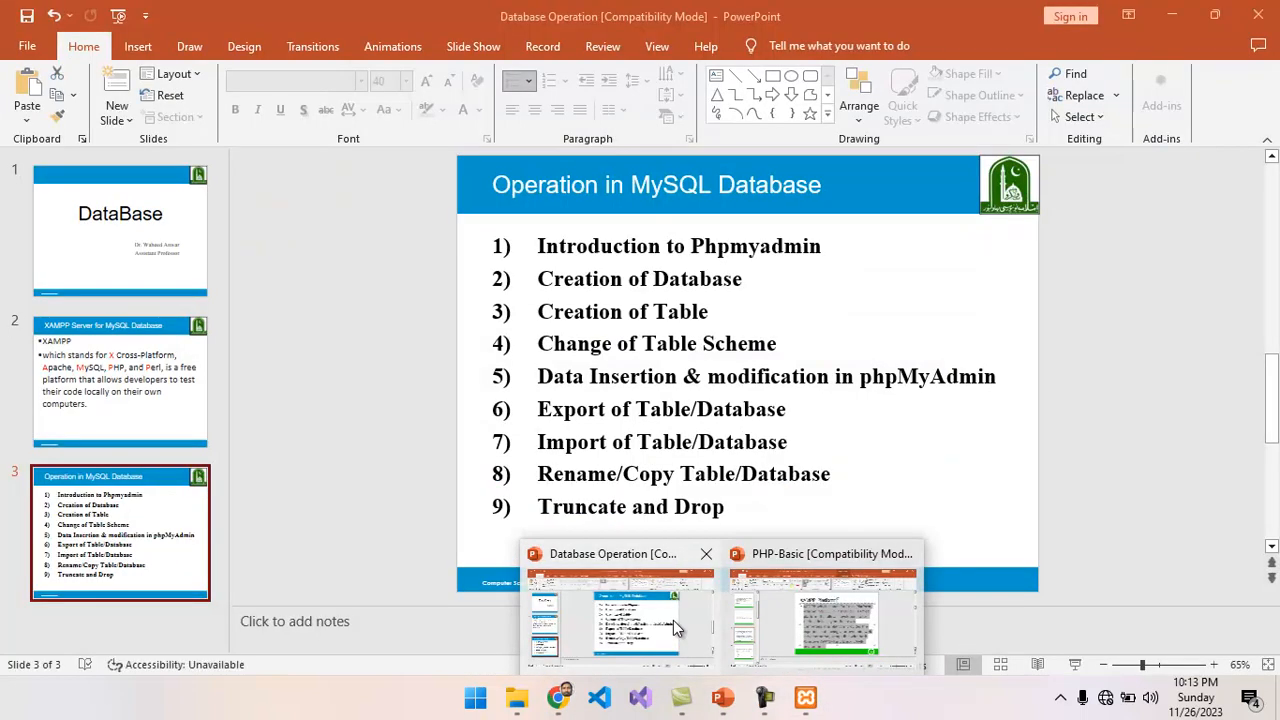
pyautogui.click(673, 620)
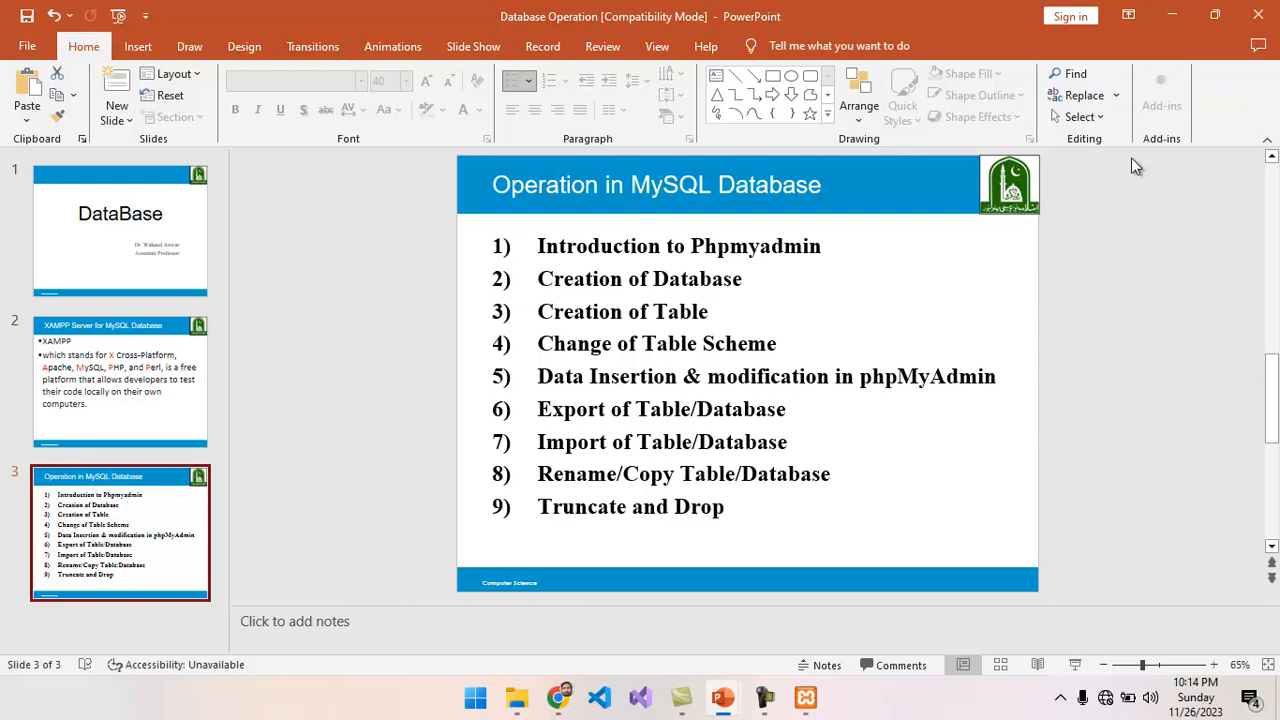
pyautogui.click(1173, 18)
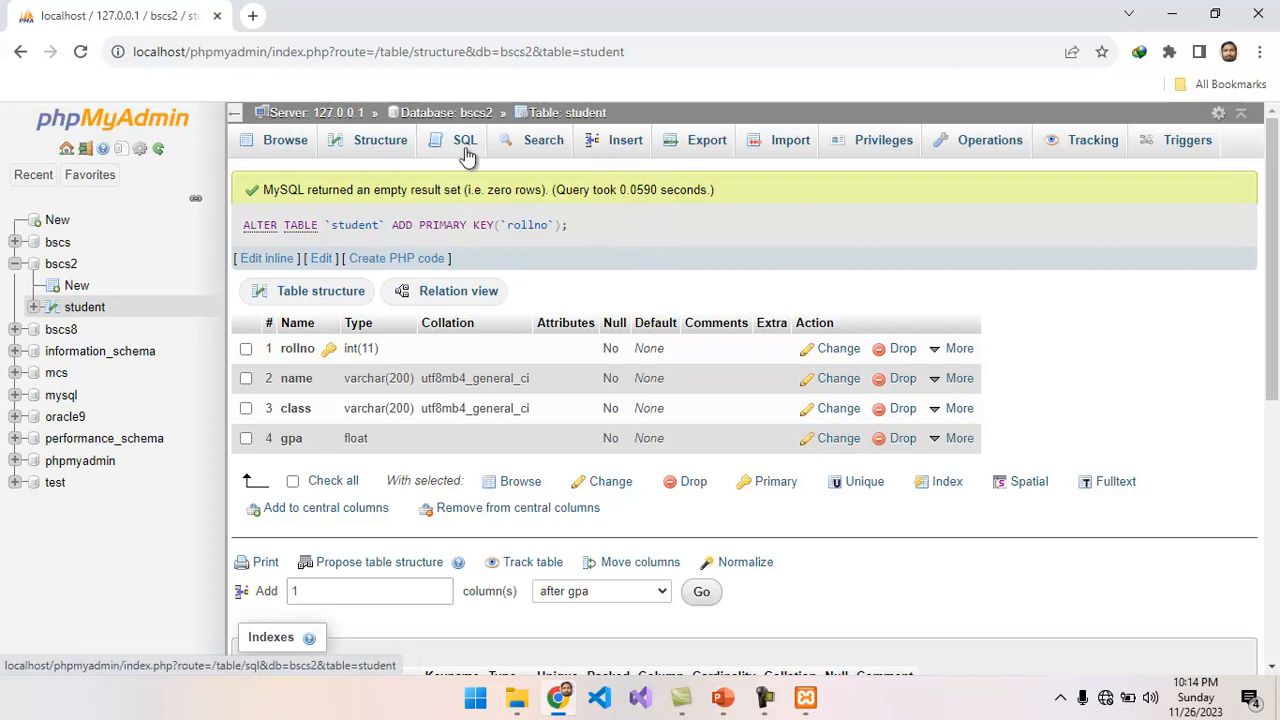
# Insert a record into the student table with rollno 20, the student's full name, class BSCS and gpa 3.6.
pyautogui.click(628, 143)
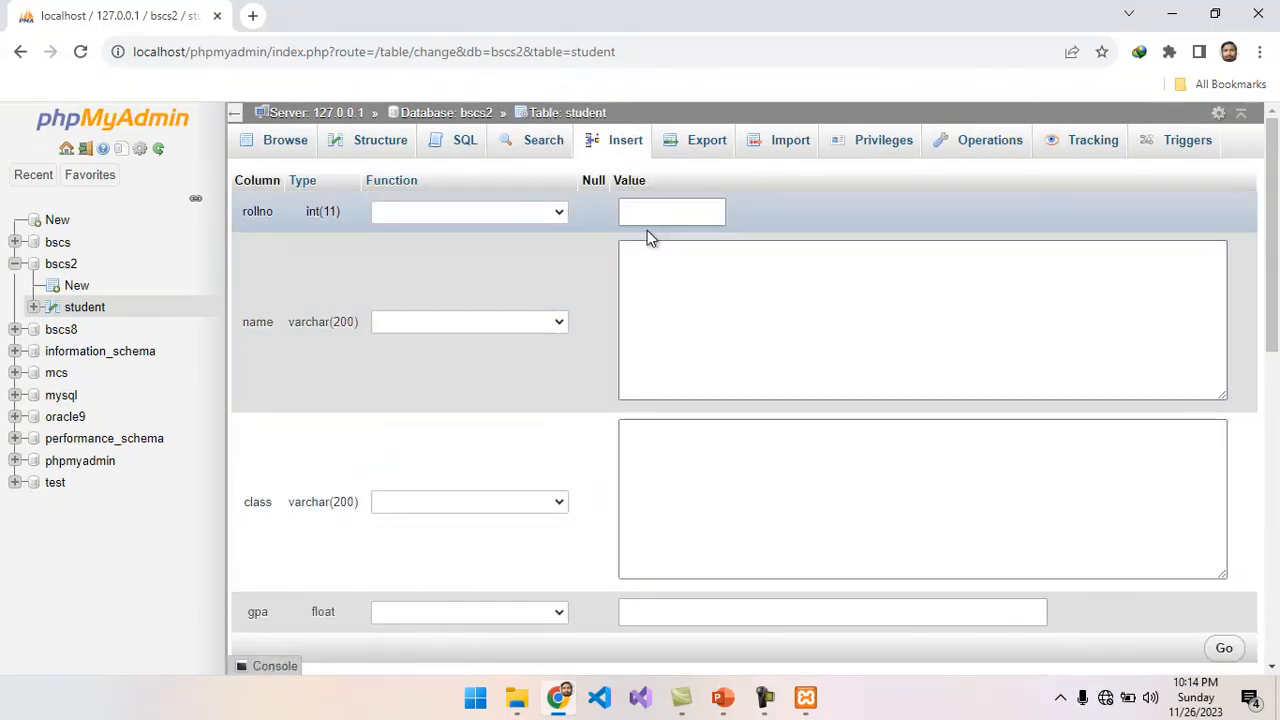
pyautogui.click(650, 212)
pyautogui.click(673, 258)
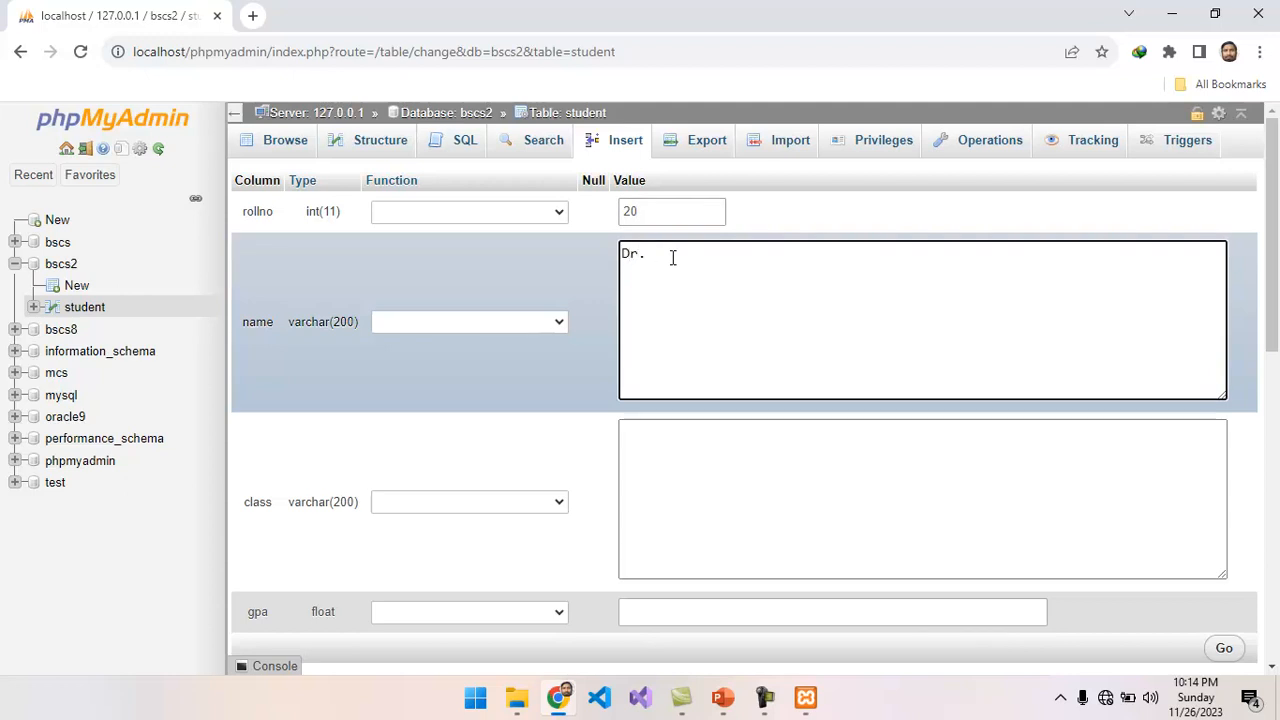
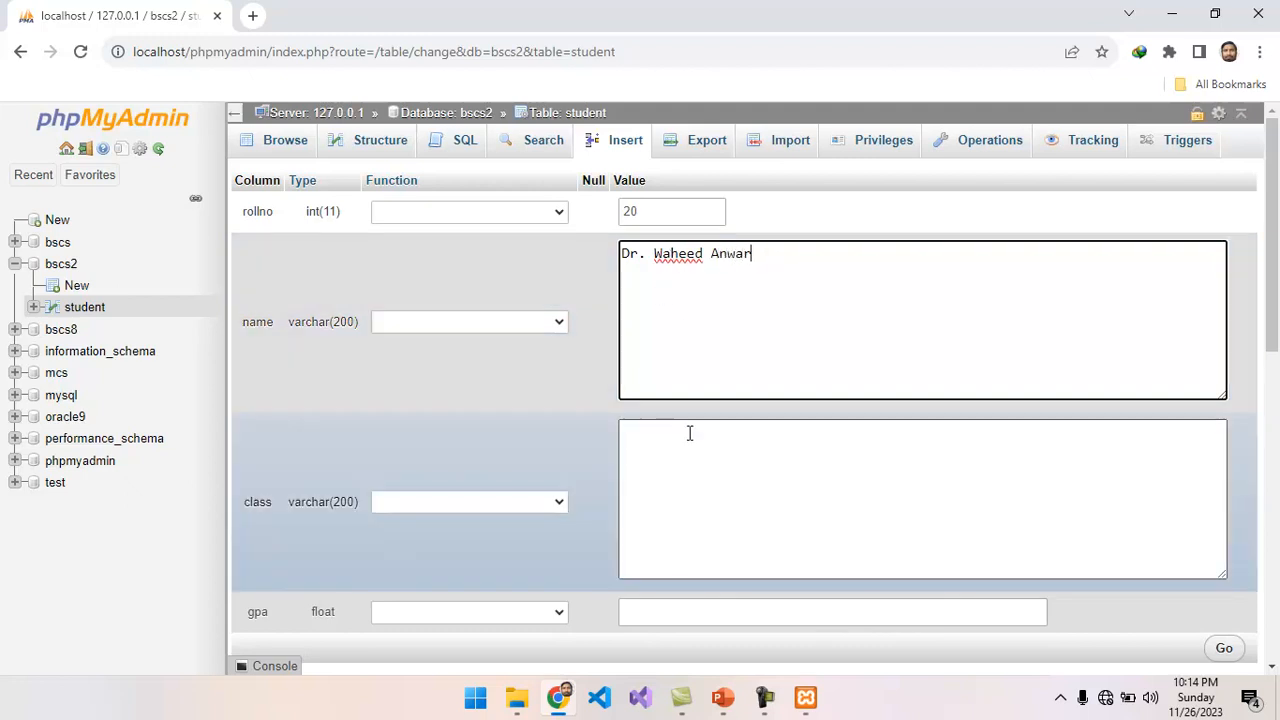
pyautogui.click(686, 438)
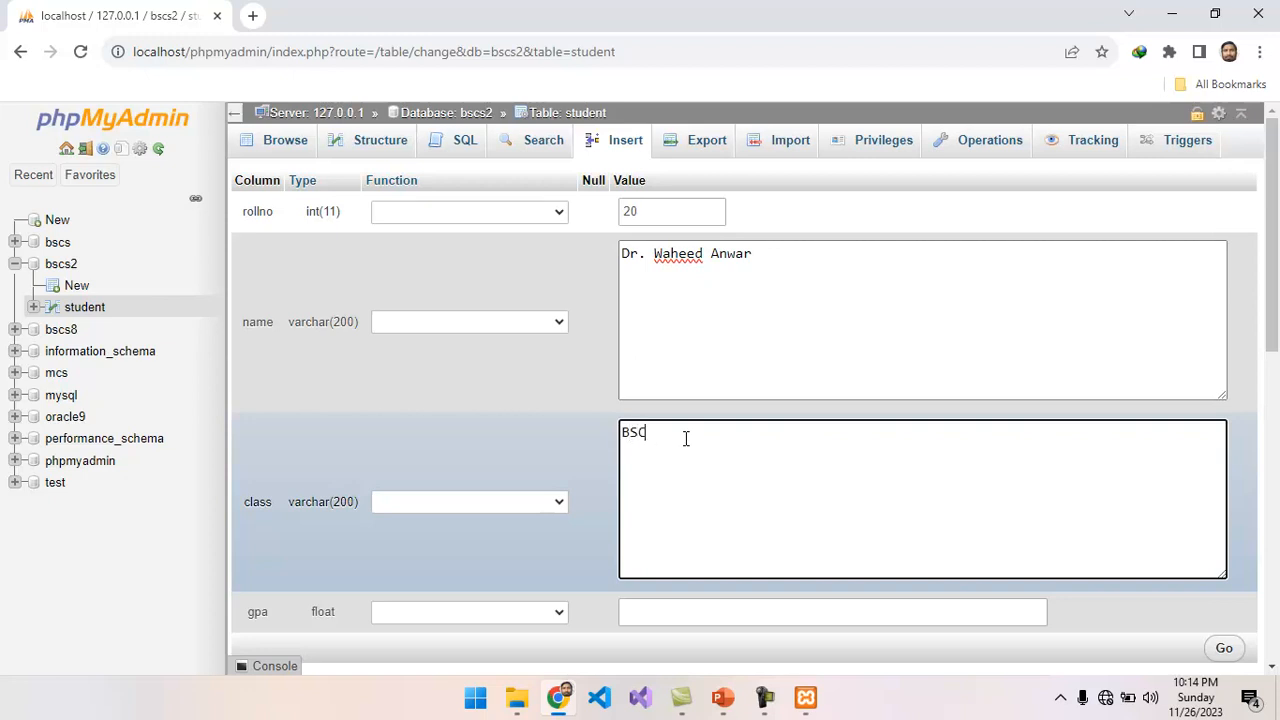
pyautogui.click(654, 610)
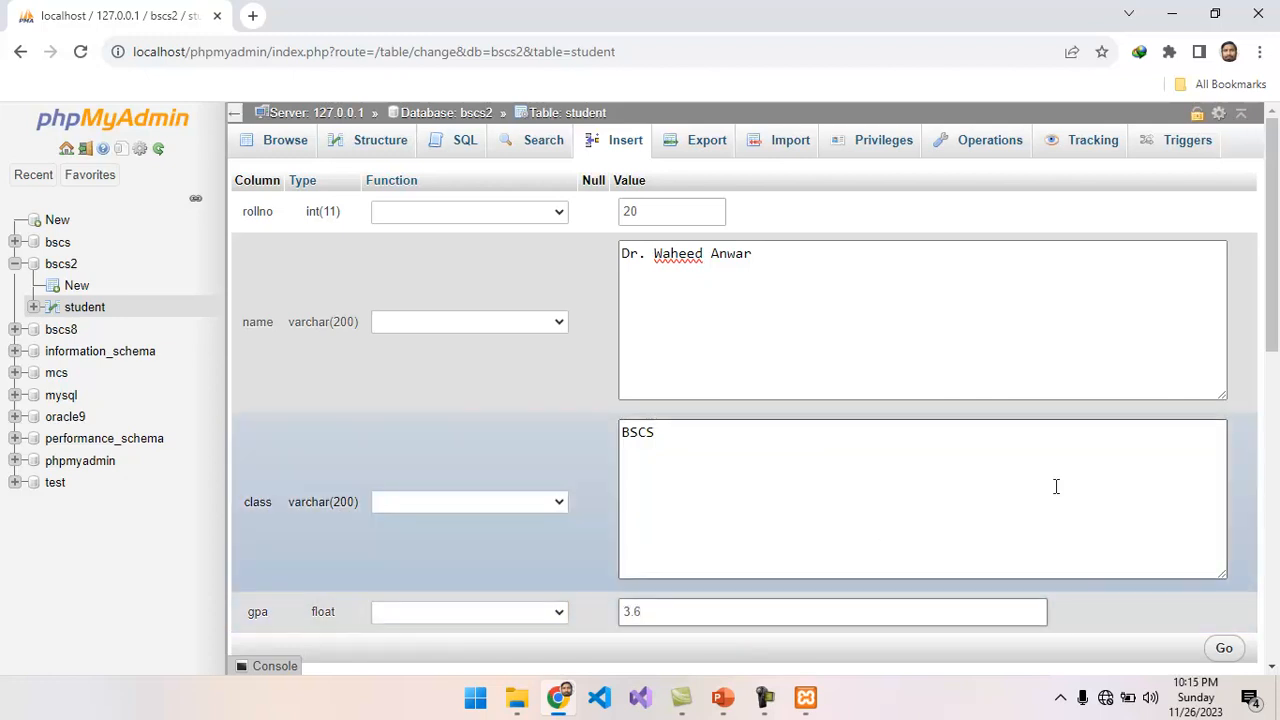
pyautogui.moveTo(1273, 278); pyautogui.dragTo(1206, 403)
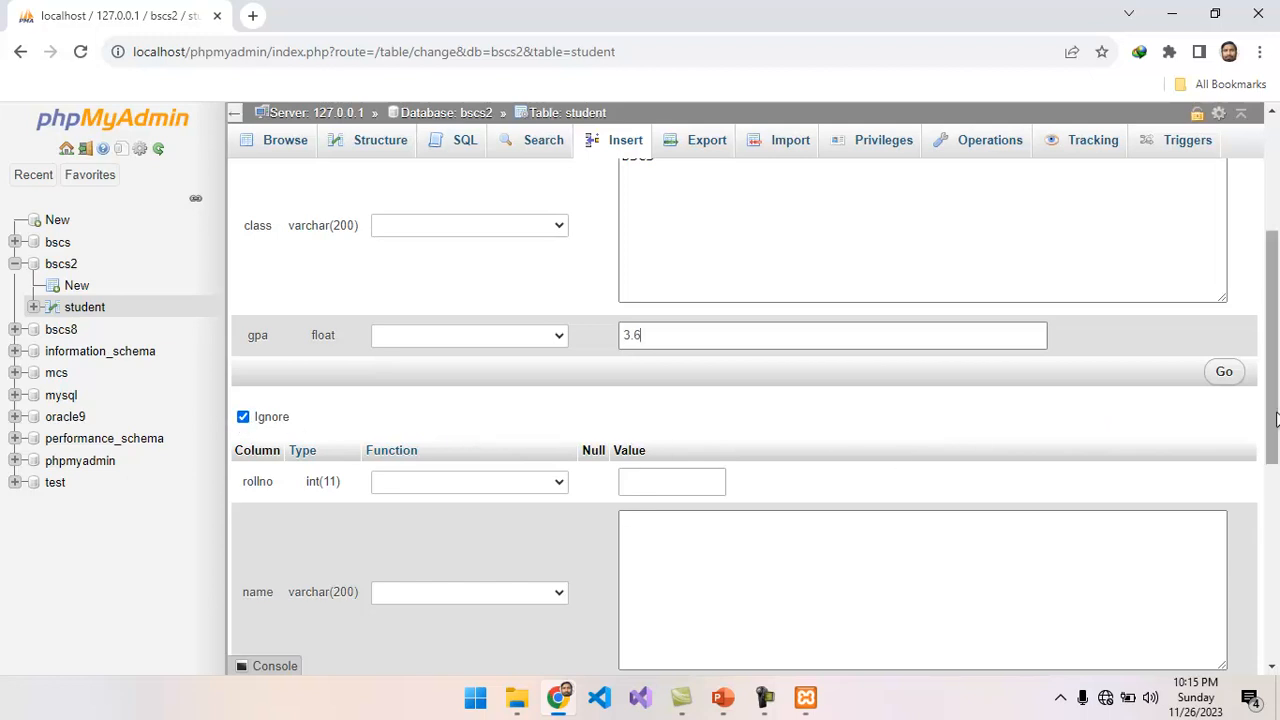
pyautogui.moveTo(1275, 418); pyautogui.dragTo(1271, 237)
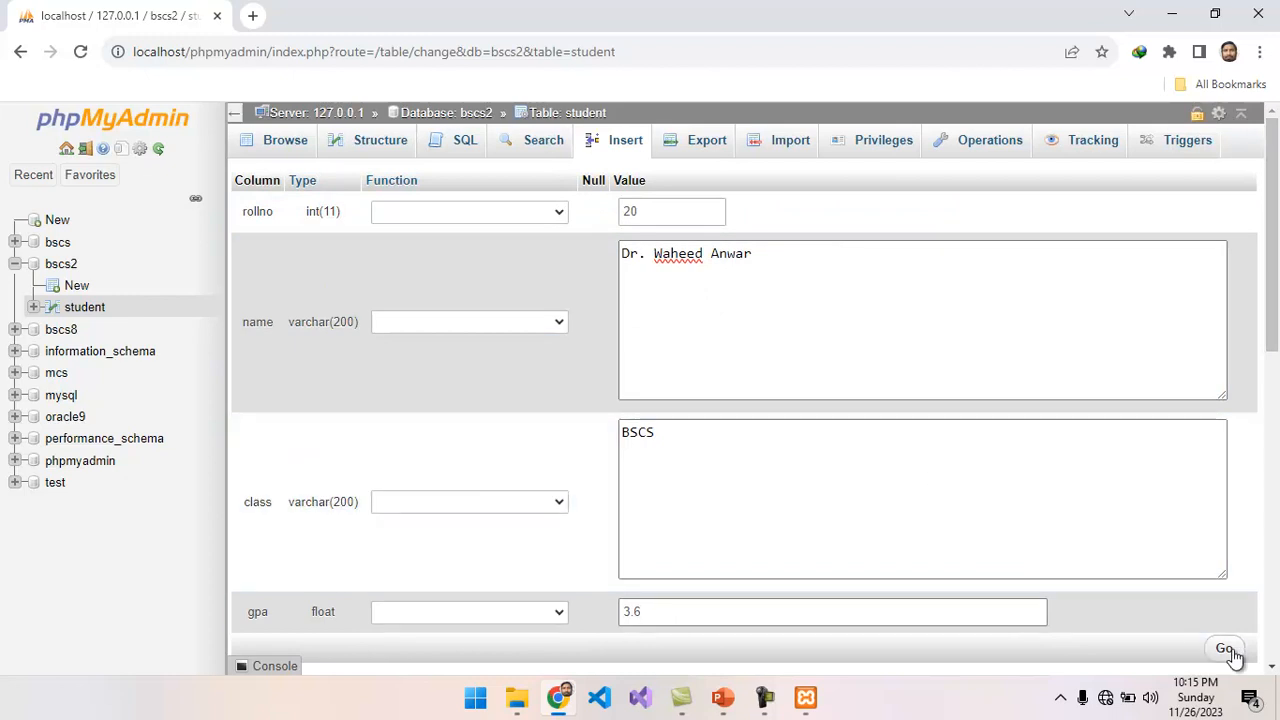
pyautogui.click(1226, 650)
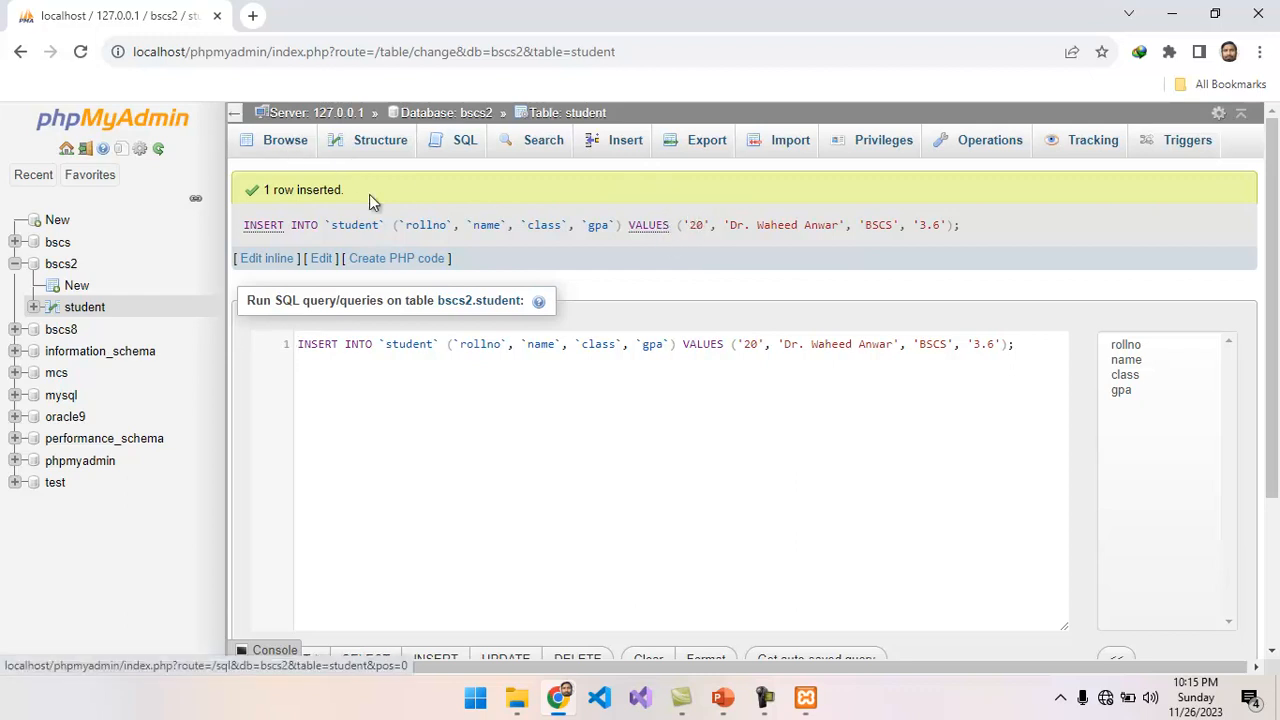
# Browse the student table's records and check its structure, returning to the record list.
pyautogui.click(286, 146)
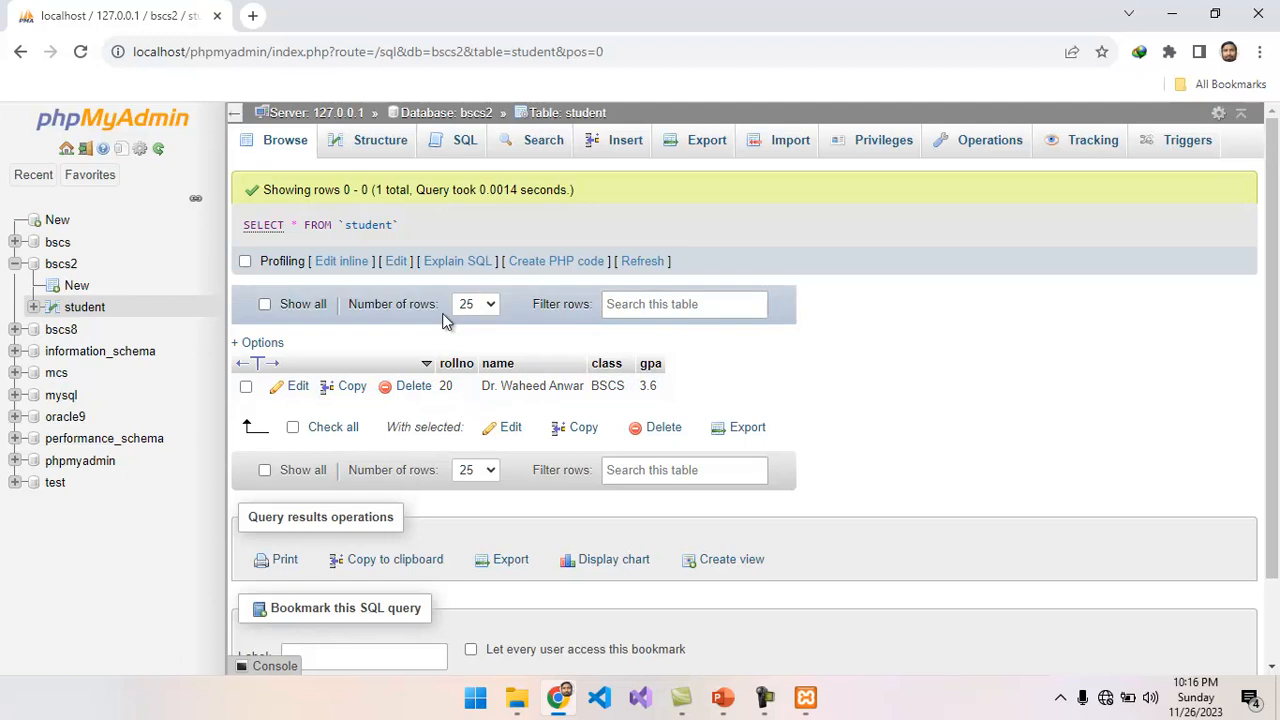
pyautogui.click(383, 155)
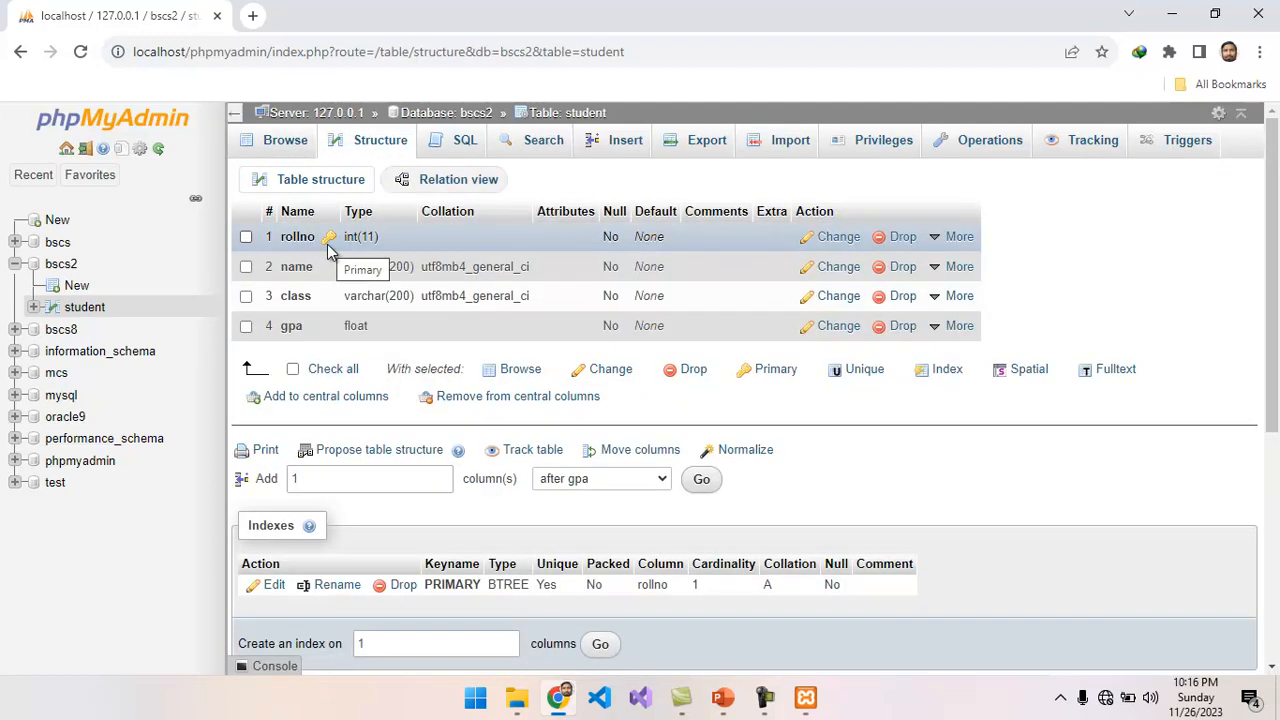
pyautogui.click(290, 148)
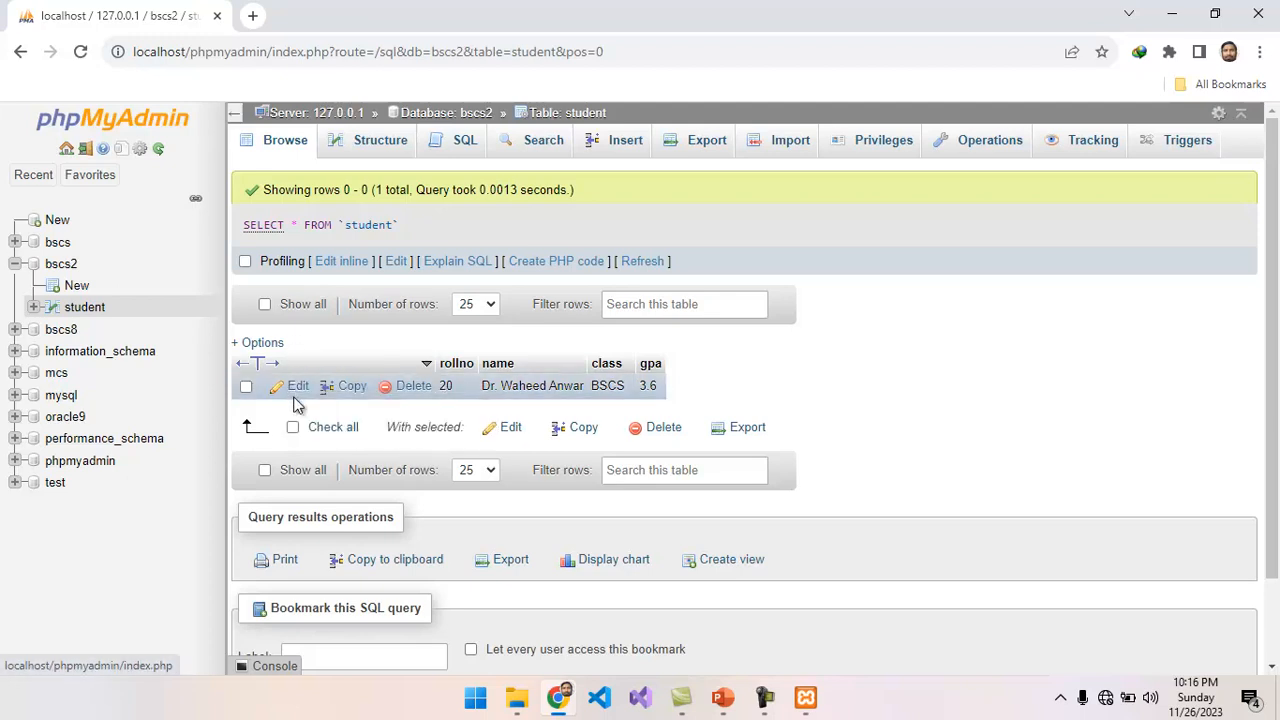
# Edit the student record to set gpa to 3.666, and set that gpa to 3.6 directly in the record list.
pyautogui.click(297, 388)
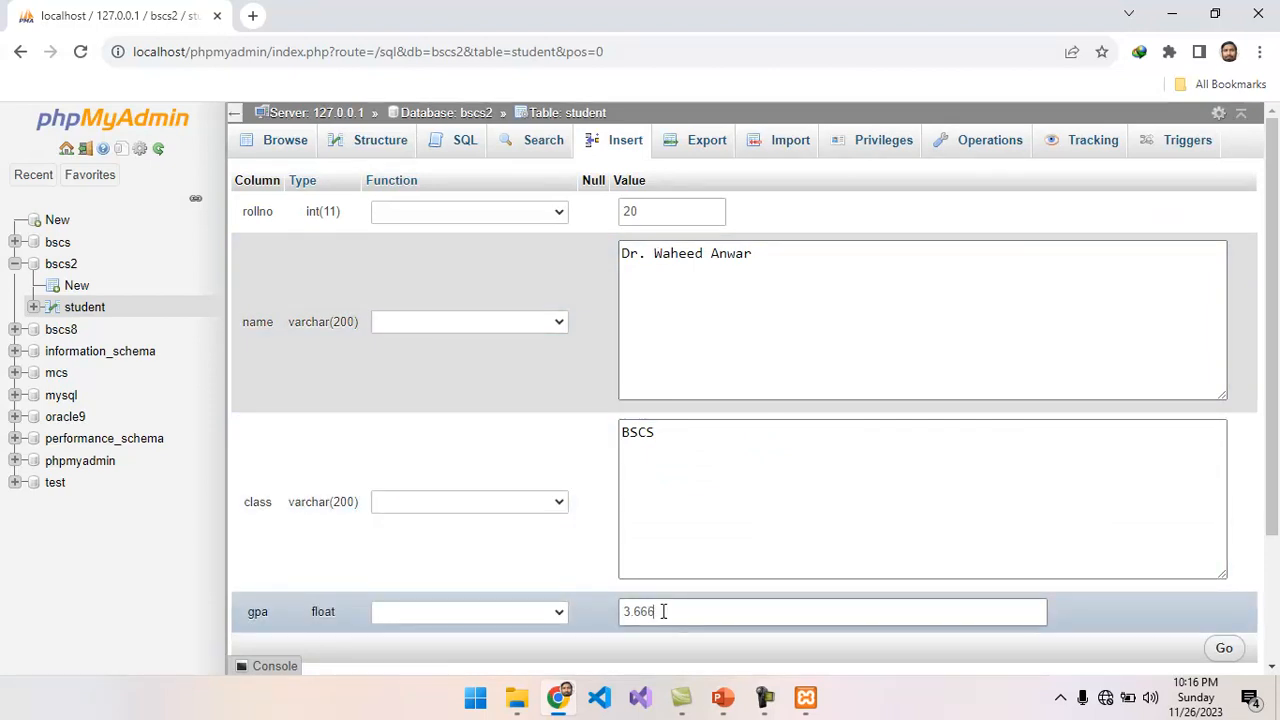
pyautogui.click(1226, 648)
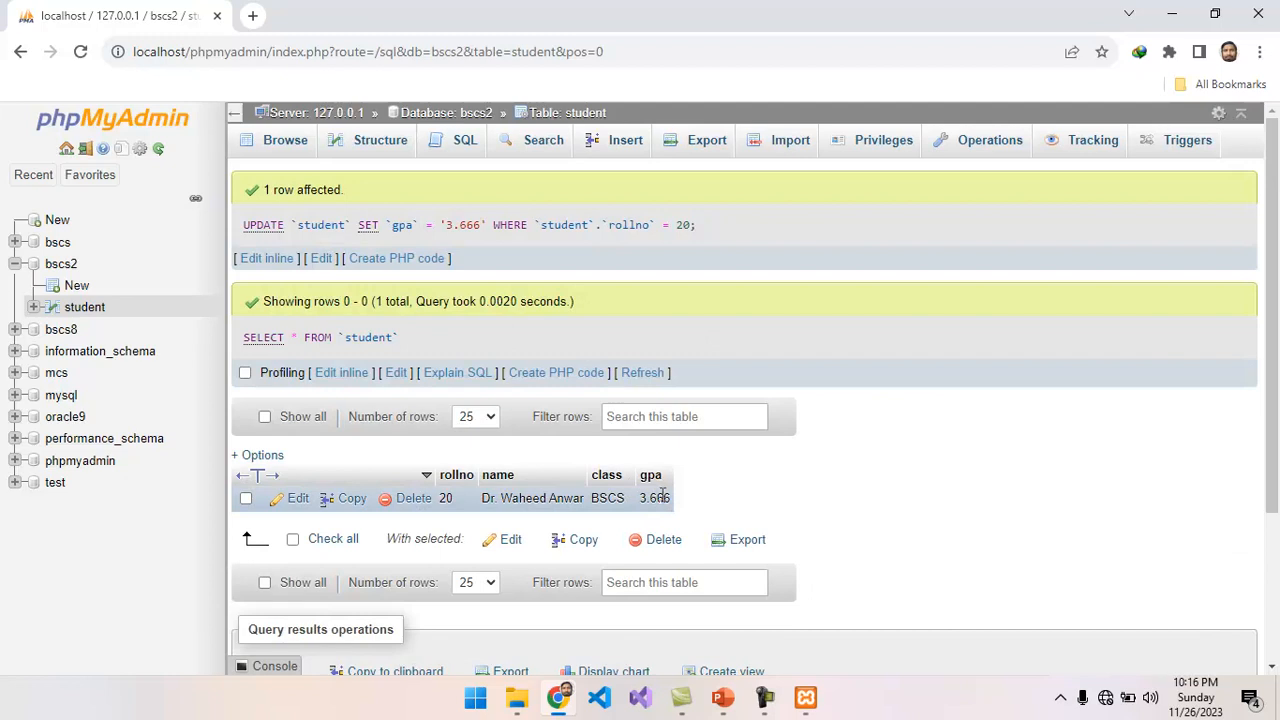
pyautogui.doubleClick(660, 498)
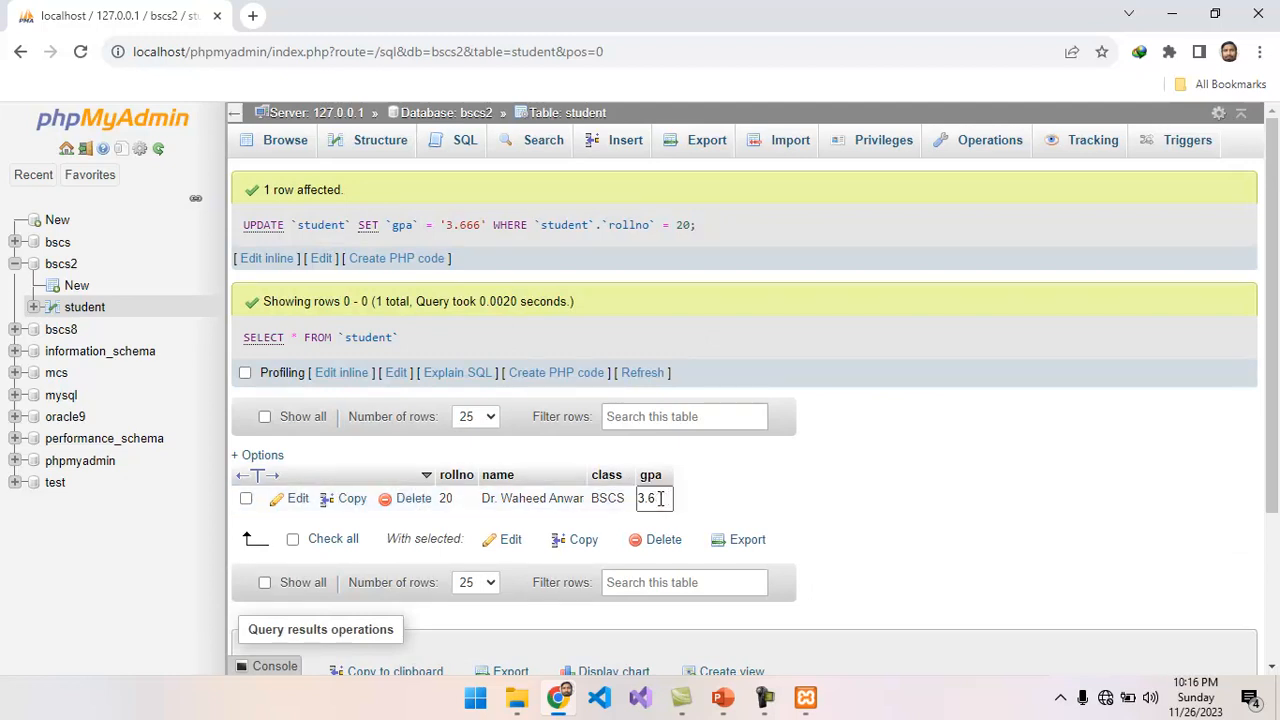
pyautogui.press('Return')
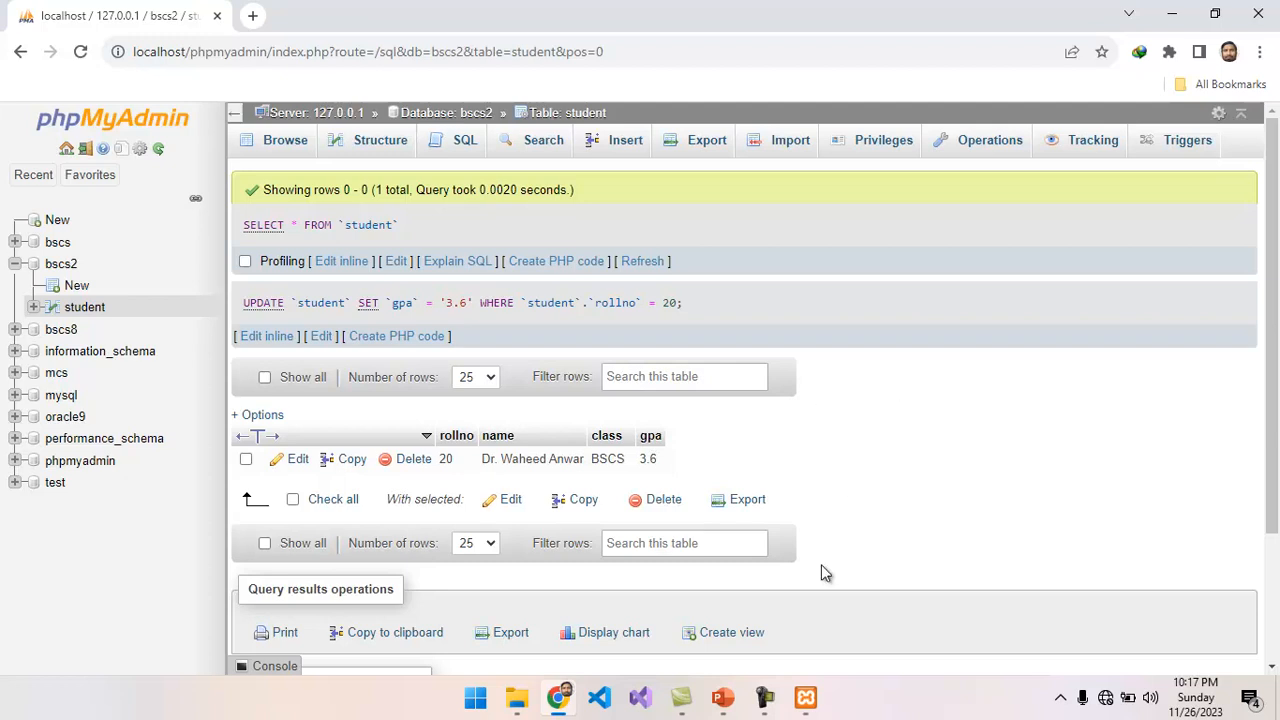
# Check the upcoming operations on the Operation in MySQL Database slide in PowerPoint, and go back to phpMyAdmin.
pyautogui.moveTo(756, 692)
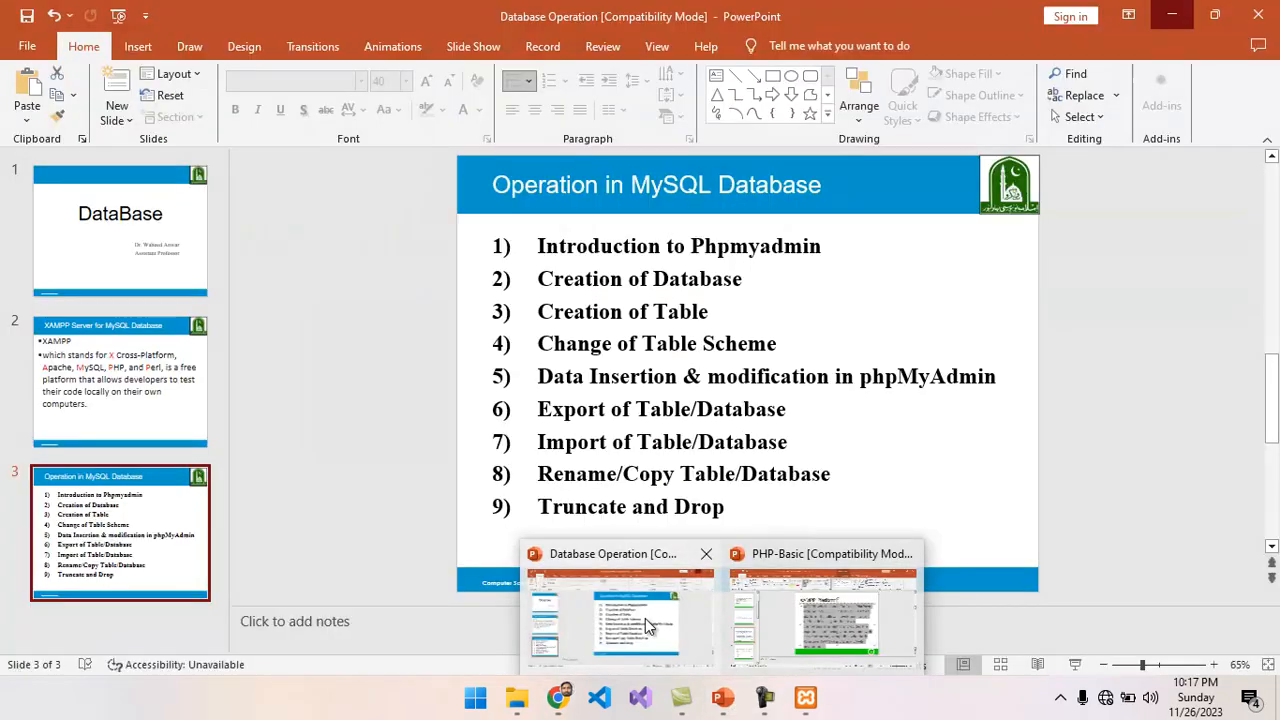
pyautogui.click(647, 625)
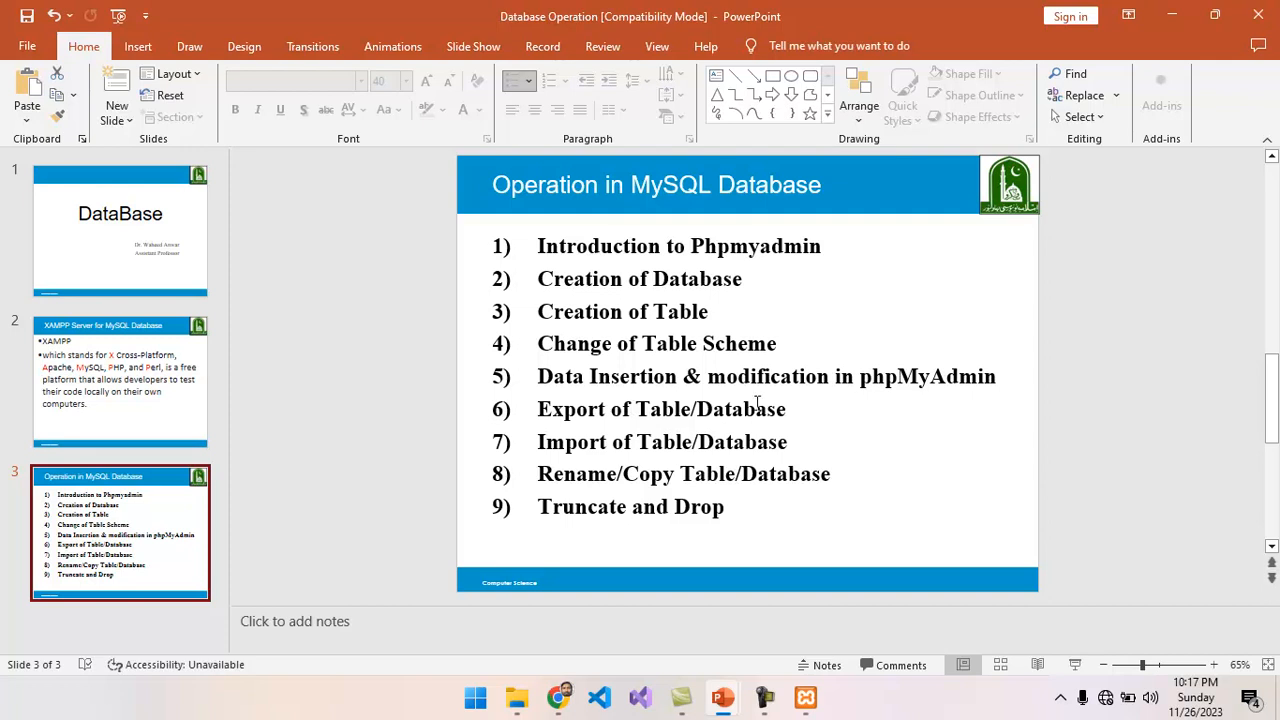
pyautogui.click(1174, 18)
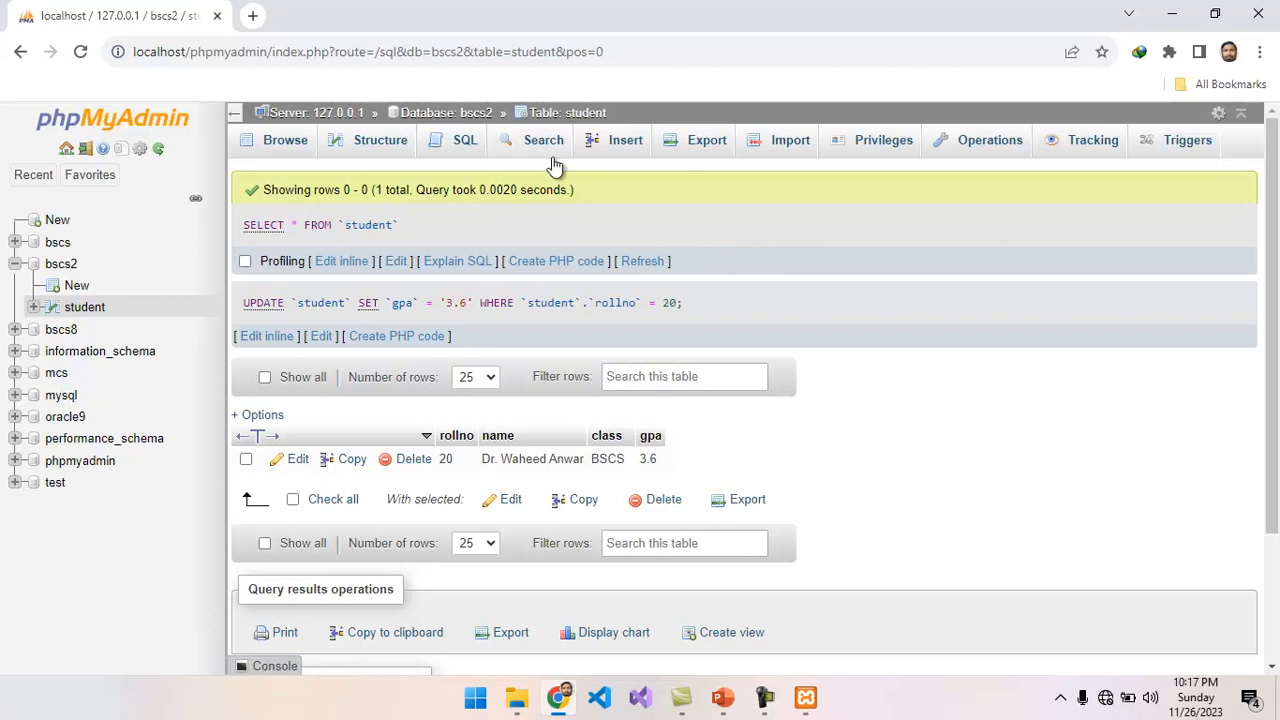
# Export all rows of the student table with the Custom method in SQL format, keeping the default options for structure and data.
pyautogui.click(710, 142)
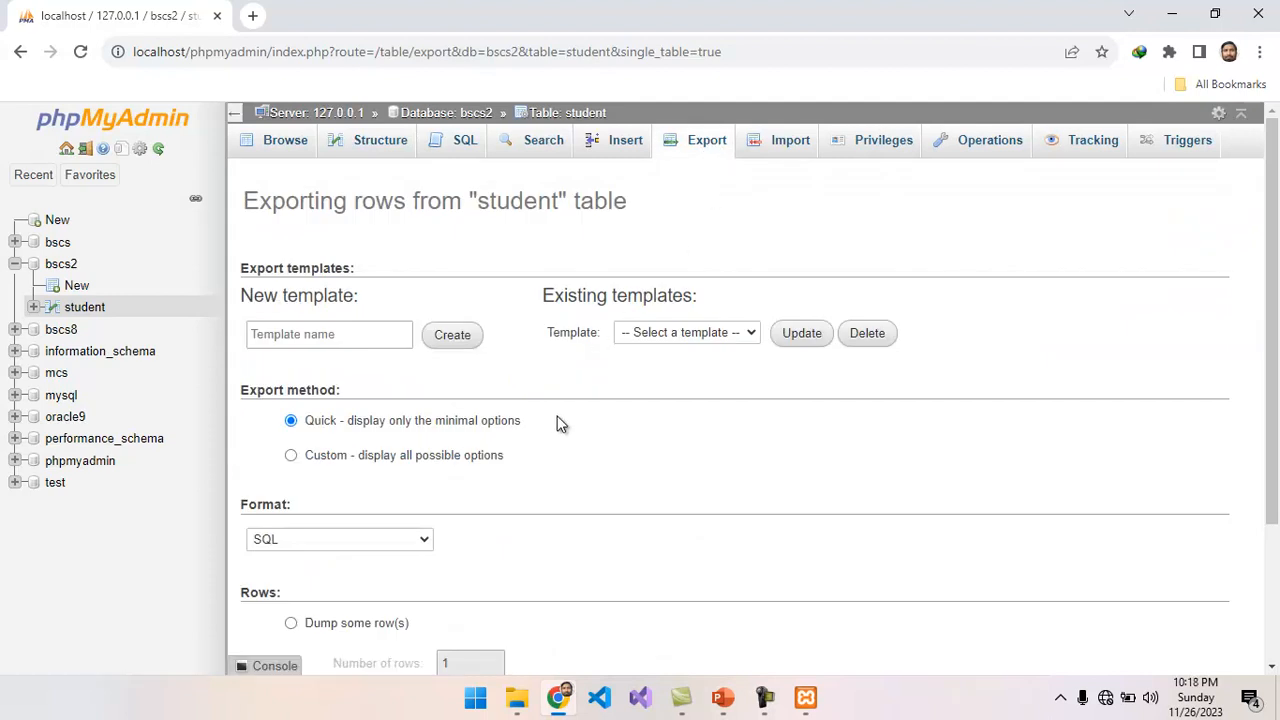
pyautogui.moveTo(1277, 330); pyautogui.dragTo(1268, 398)
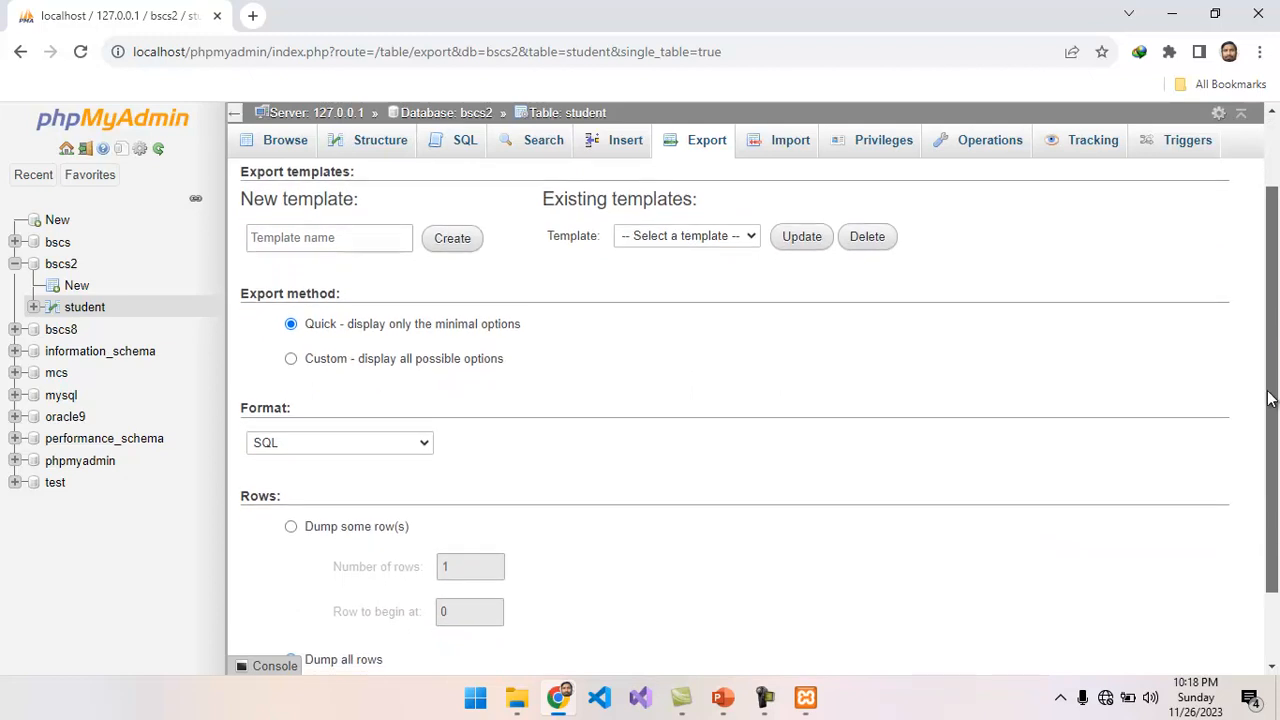
pyautogui.click(291, 359)
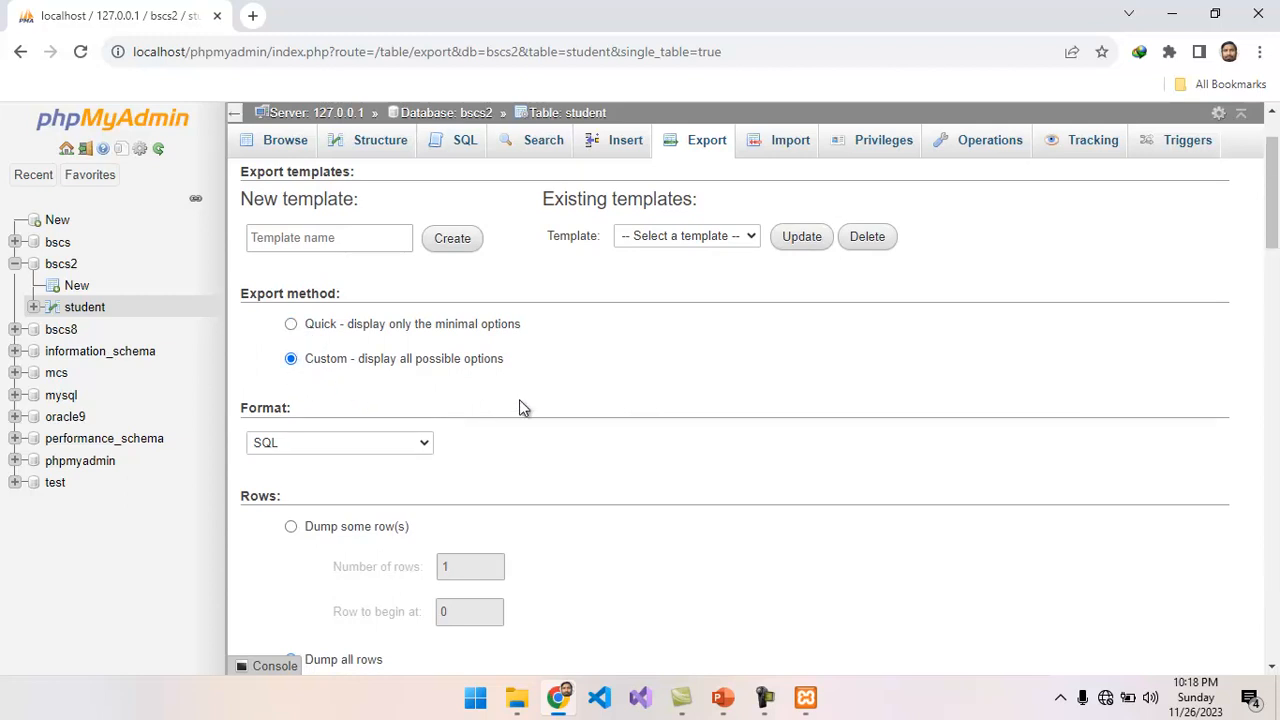
pyautogui.click(424, 444)
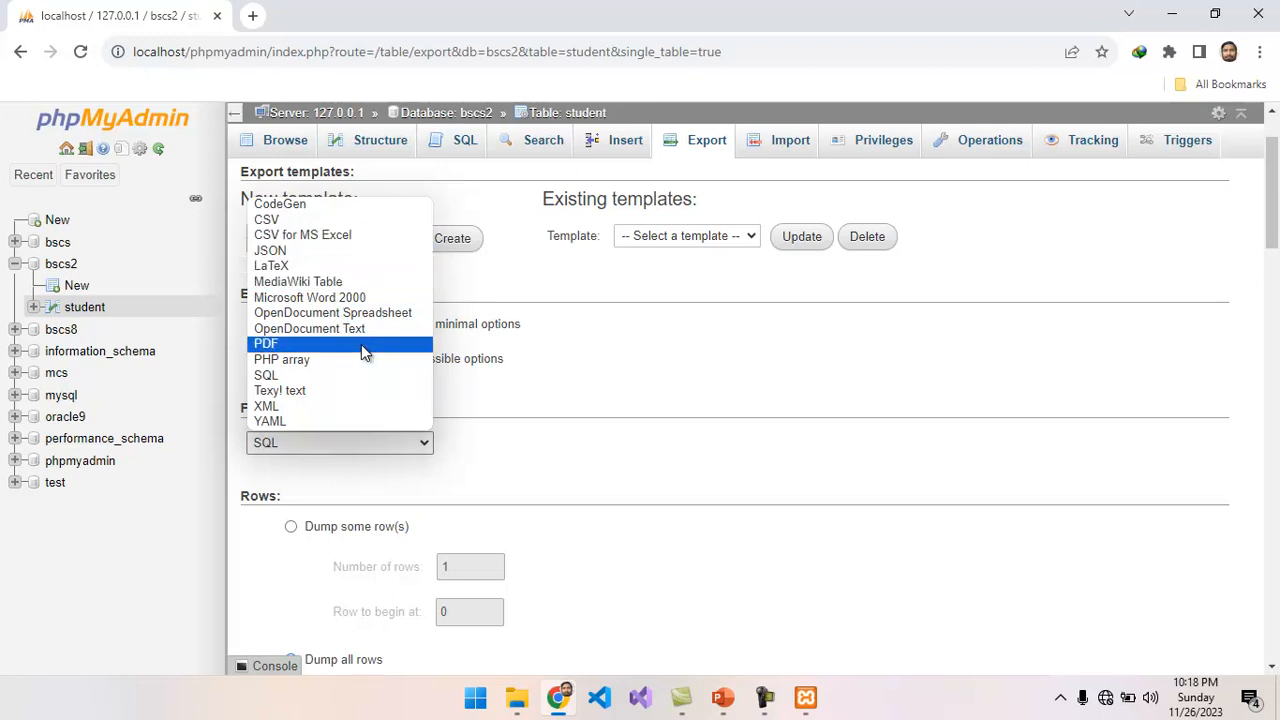
pyautogui.click(318, 375)
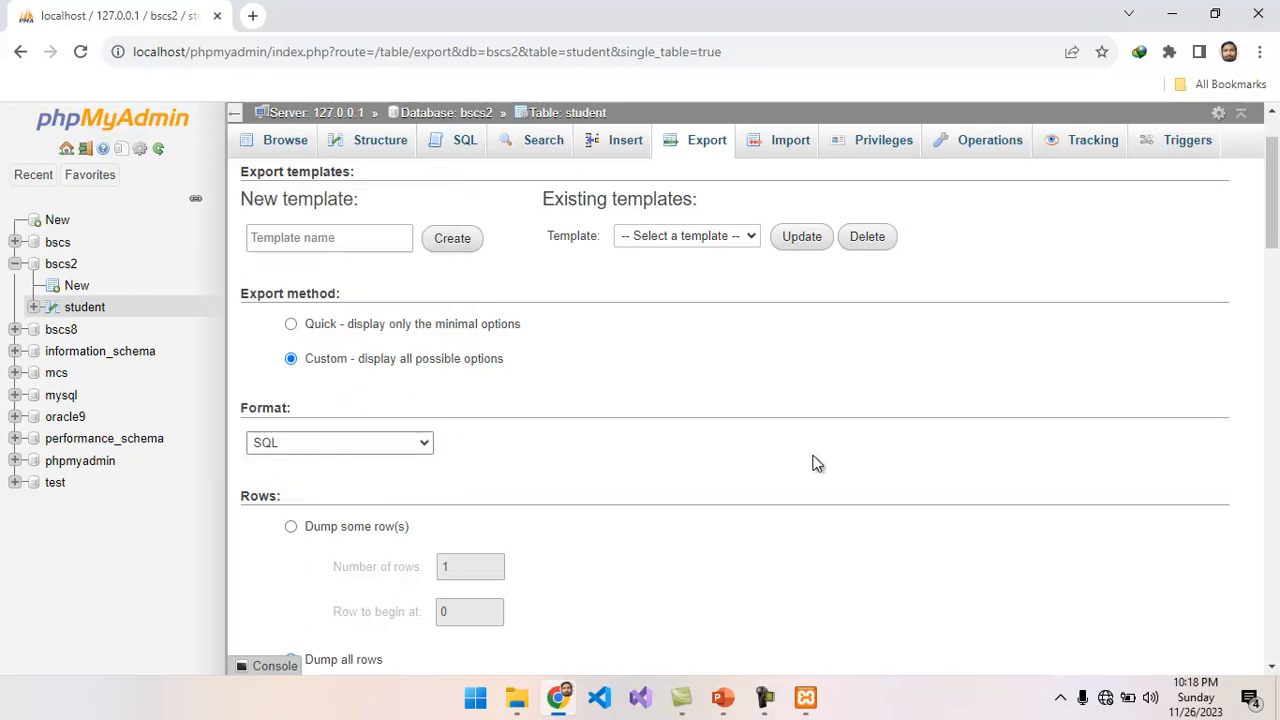
pyautogui.moveTo(1274, 232); pyautogui.dragTo(1244, 318)
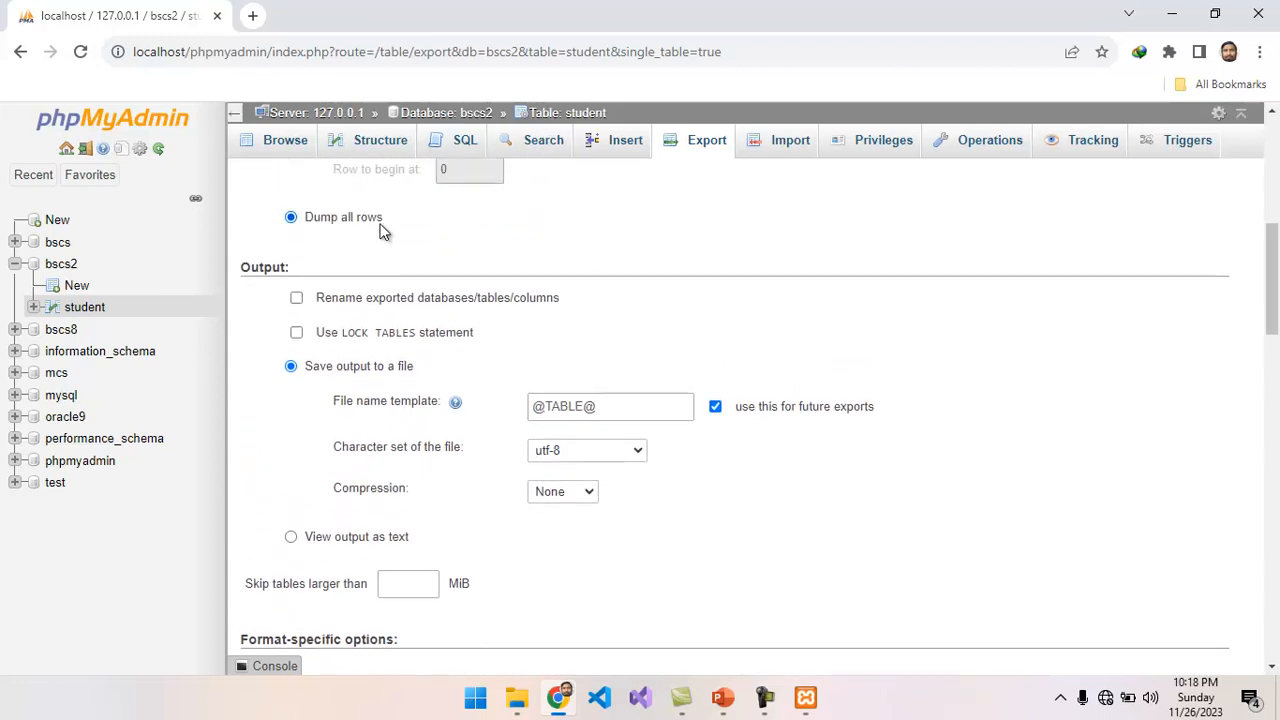
pyautogui.moveTo(1276, 272); pyautogui.dragTo(1276, 409)
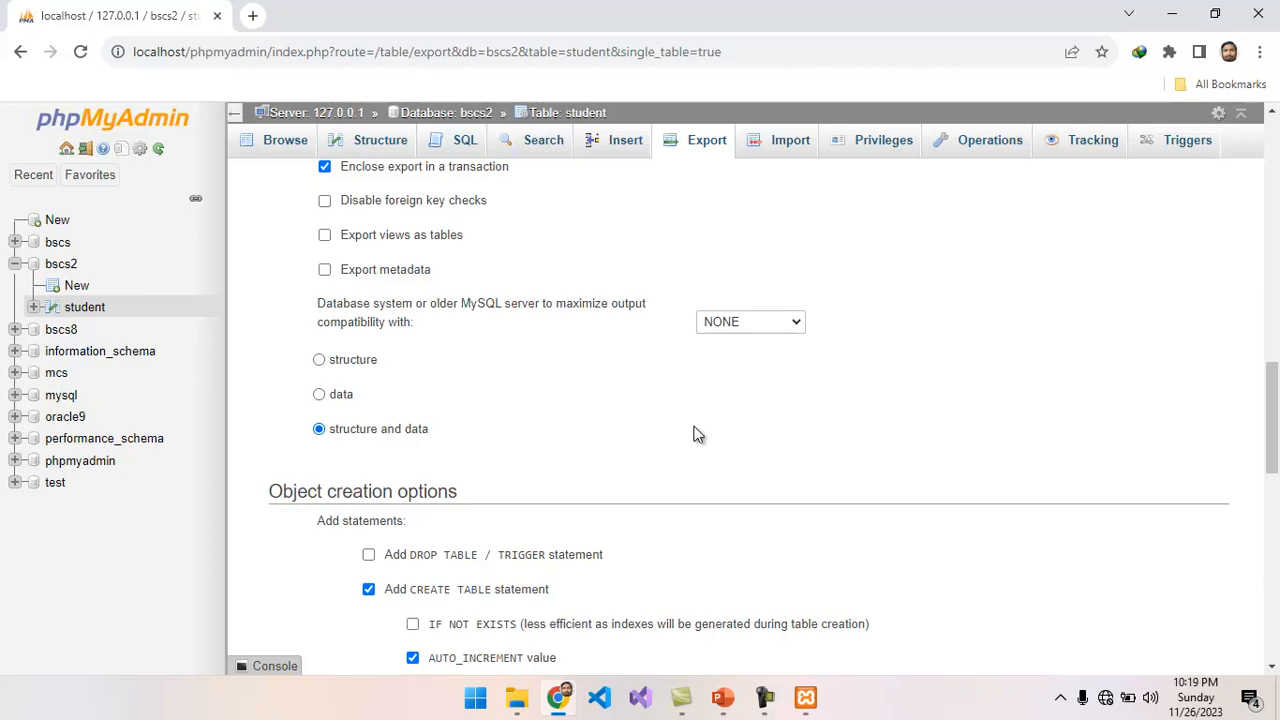
pyautogui.moveTo(1274, 437); pyautogui.dragTo(1276, 610)
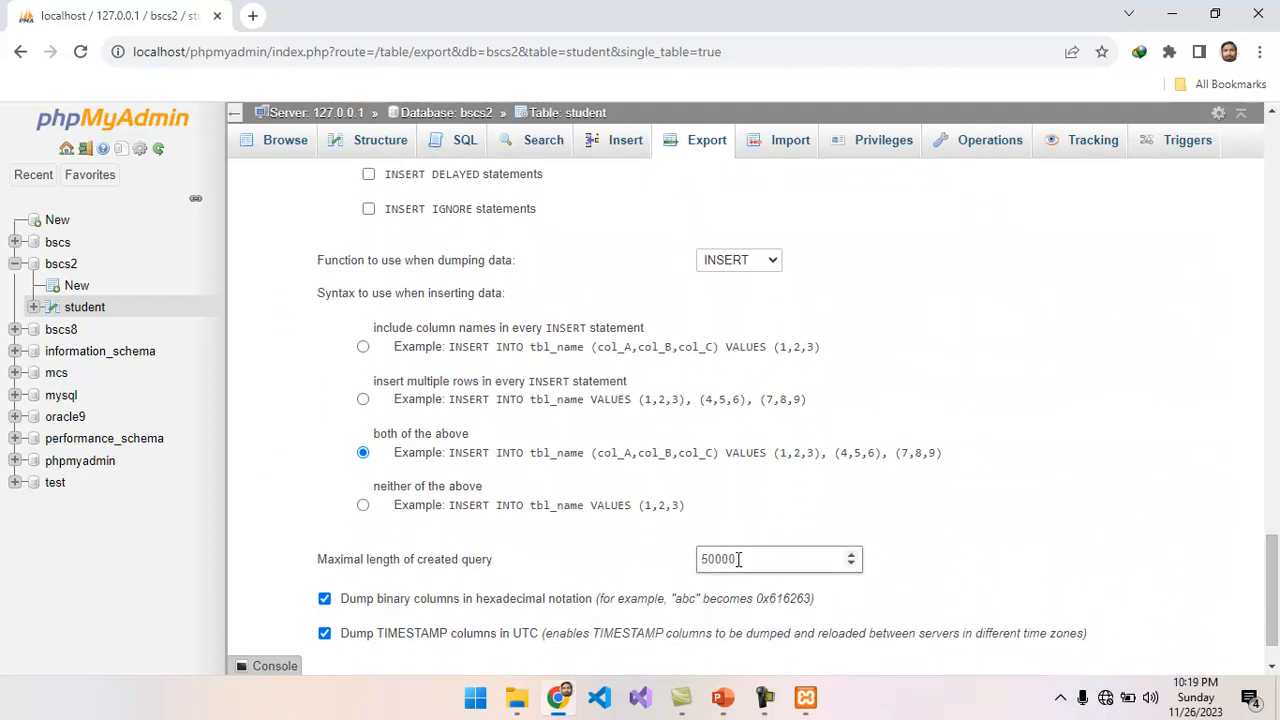
pyautogui.moveTo(1276, 601); pyautogui.dragTo(1276, 612)
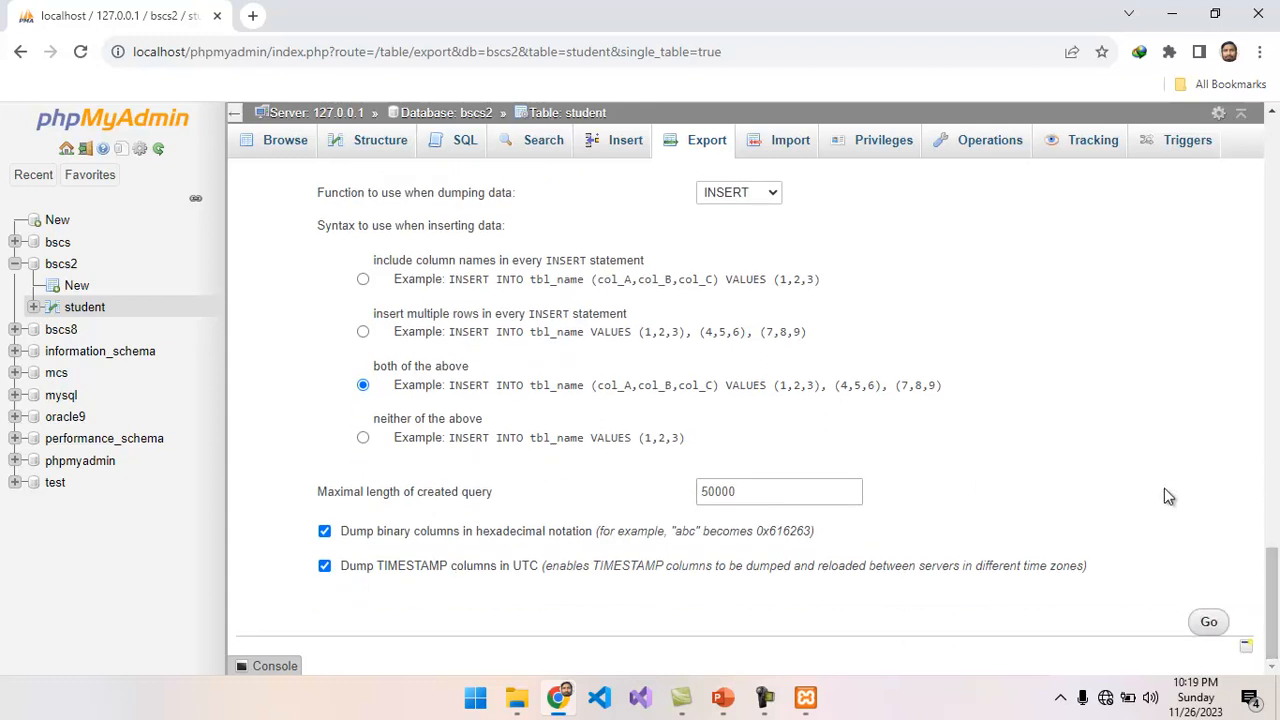
pyautogui.click(1208, 623)
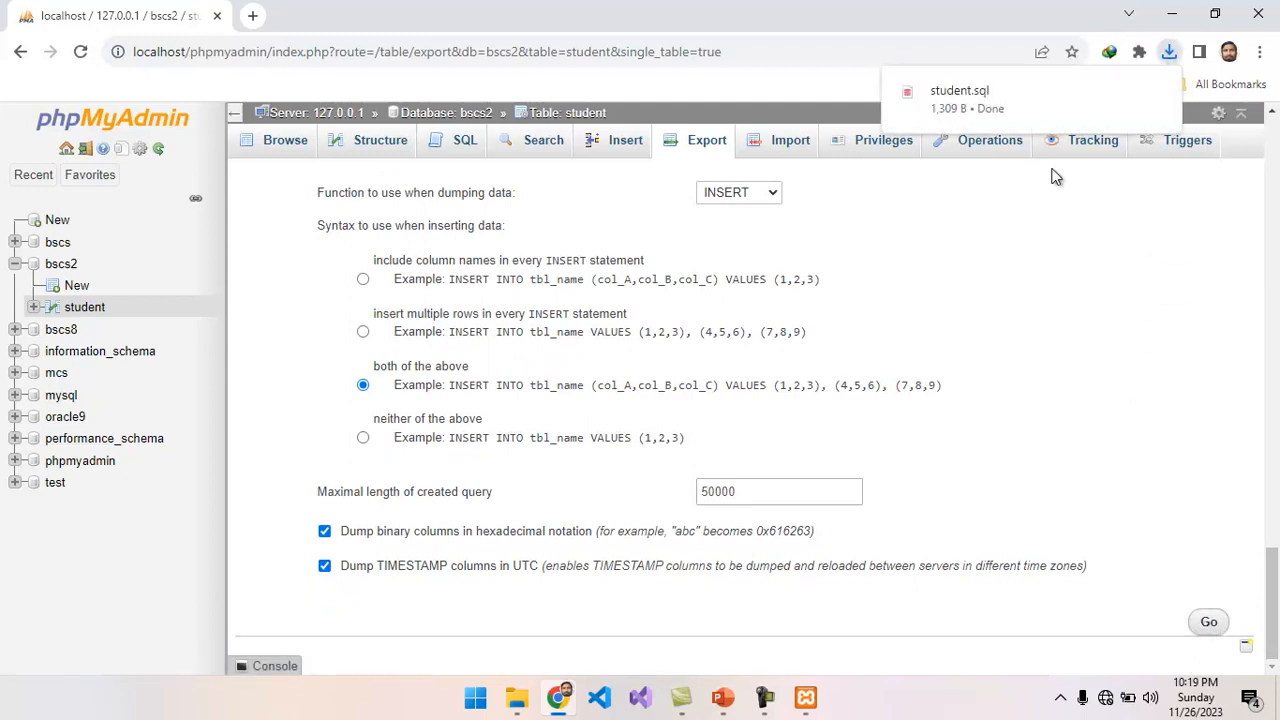
# Show the exported student.sql in the Downloads folder and open it in Visual Studio Code to examine the SQL dump.
pyautogui.moveTo(970, 101)
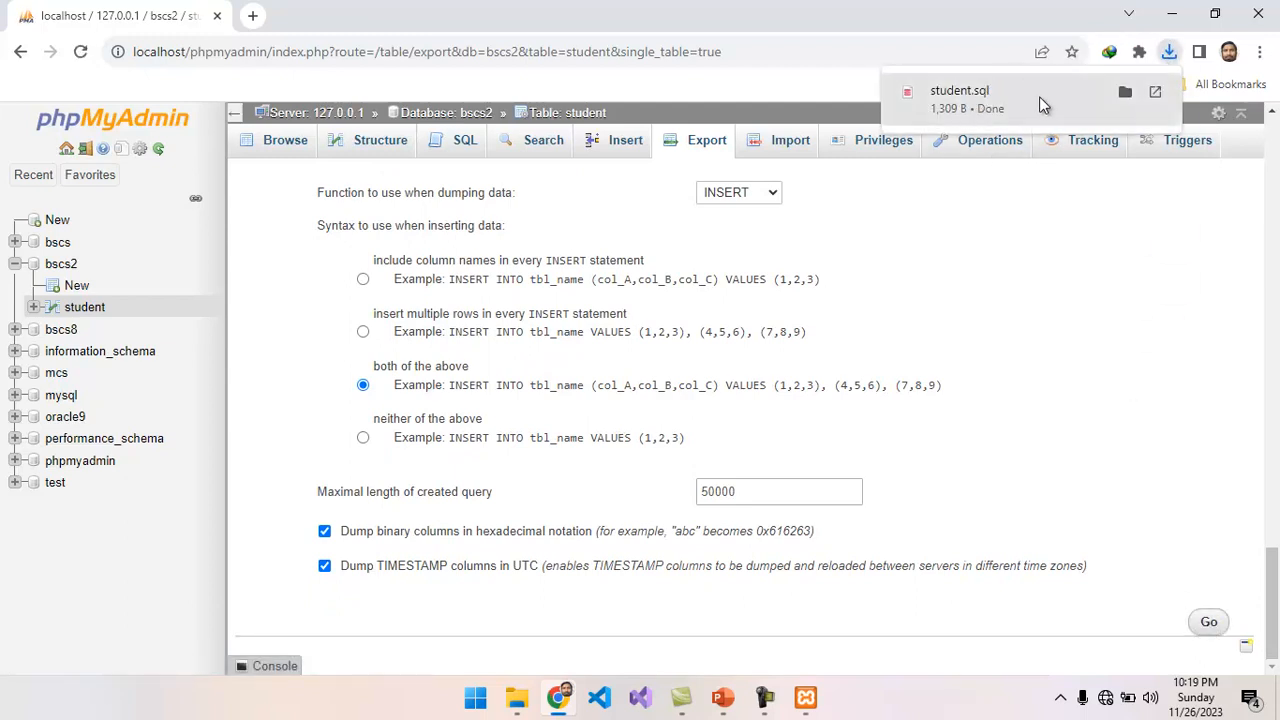
pyautogui.click(1125, 93)
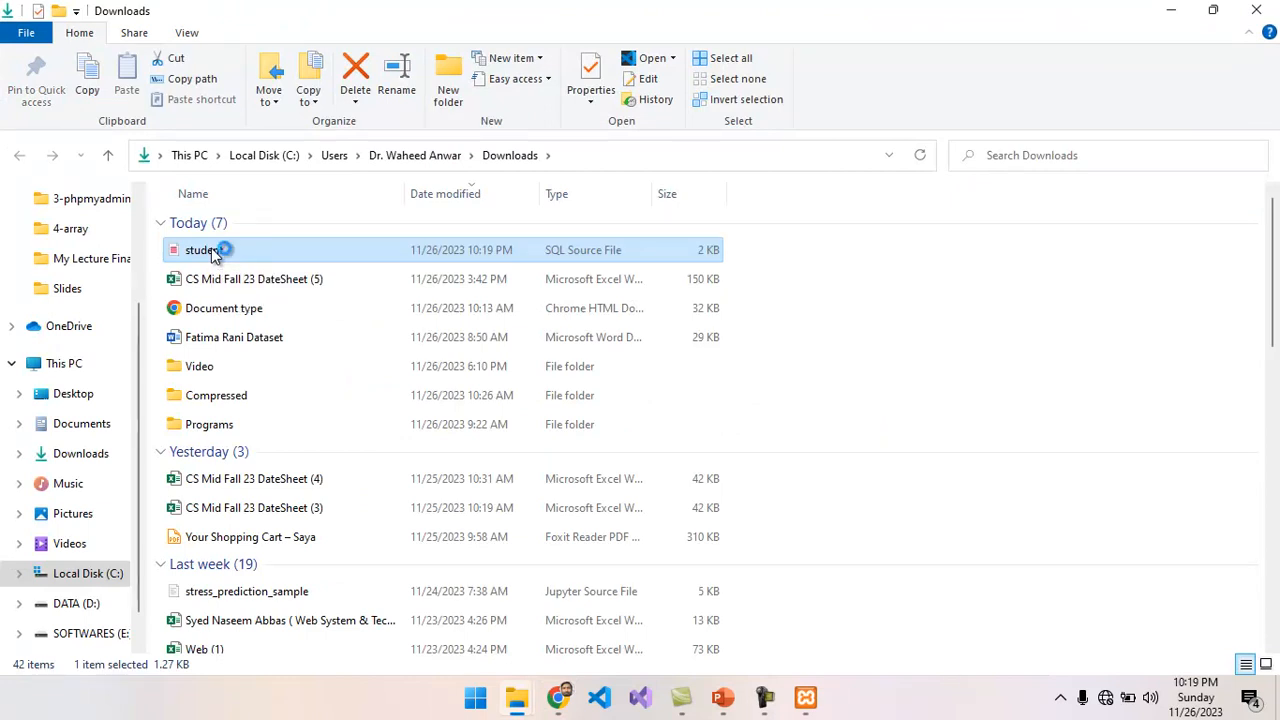
pyautogui.doubleClick(397, 254)
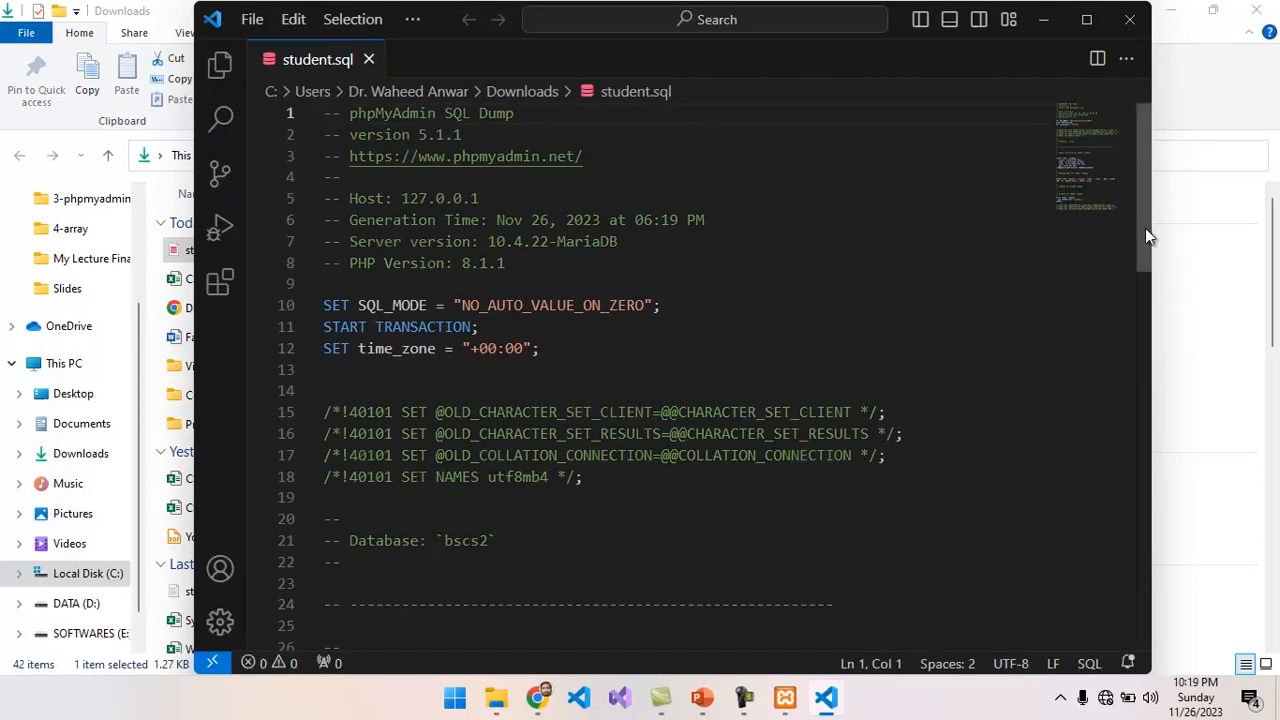
pyautogui.moveTo(1146, 233); pyautogui.dragTo(1095, 215)
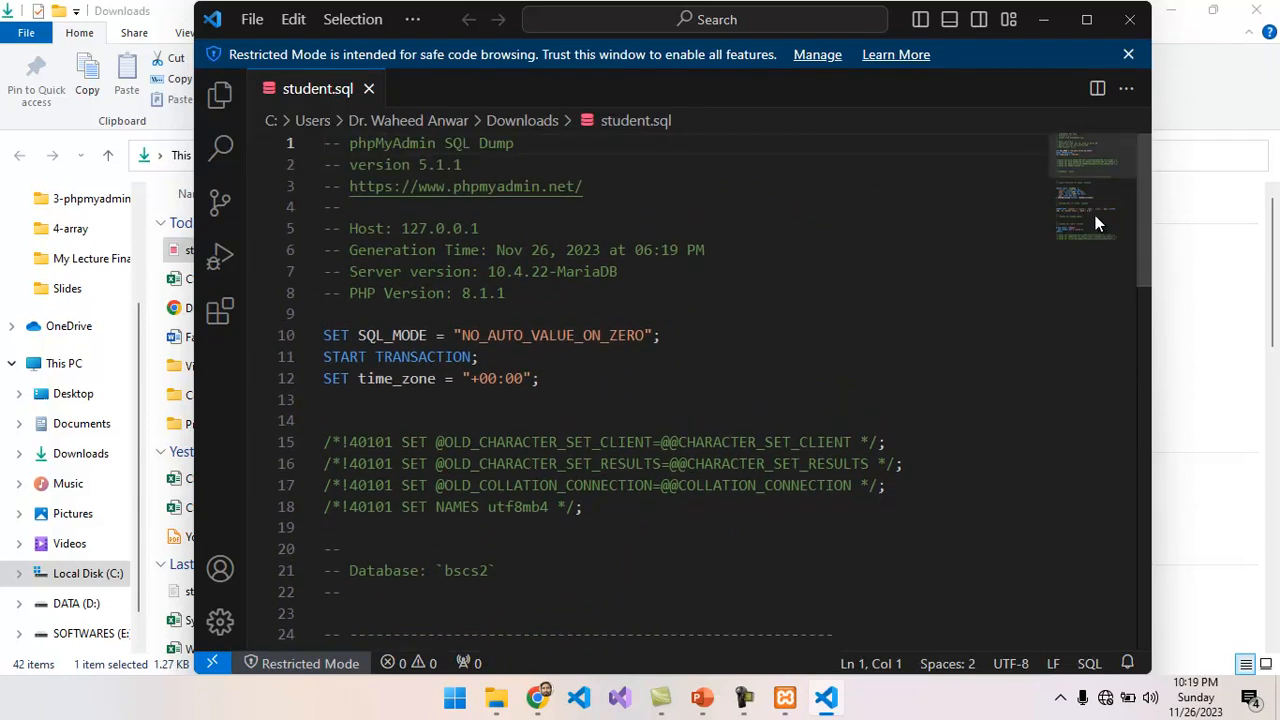
# Examine the generation time, database name, table structure and insert statement in the student.sql dump, and close Visual Studio Code.
pyautogui.moveTo(483, 250); pyautogui.dragTo(708, 250)
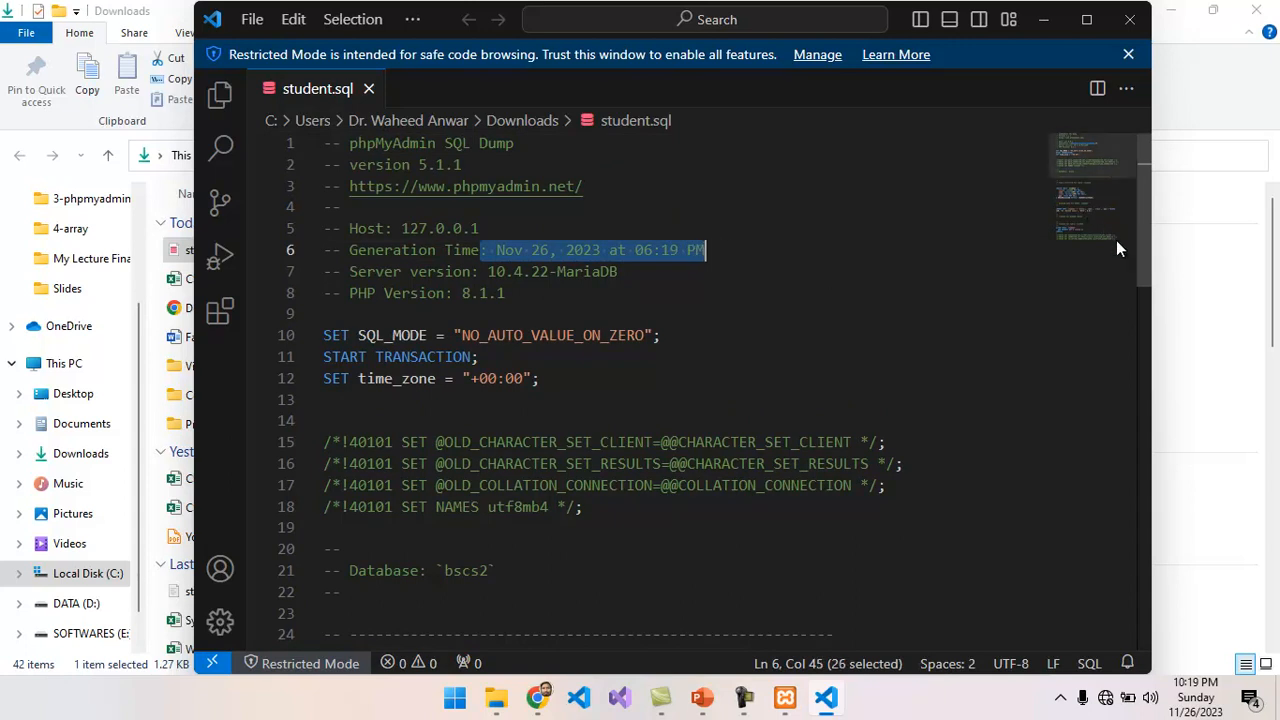
pyautogui.moveTo(1144, 255); pyautogui.dragTo(1123, 337)
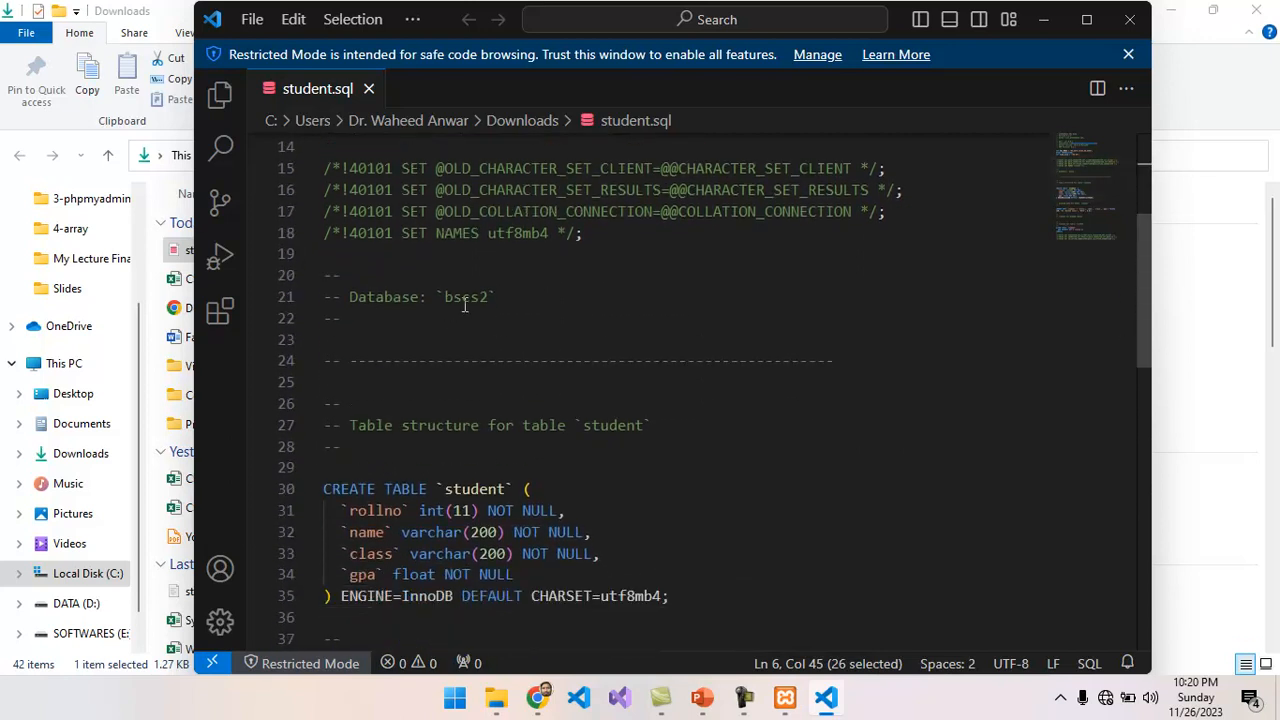
pyautogui.moveTo(493, 297); pyautogui.dragTo(350, 305)
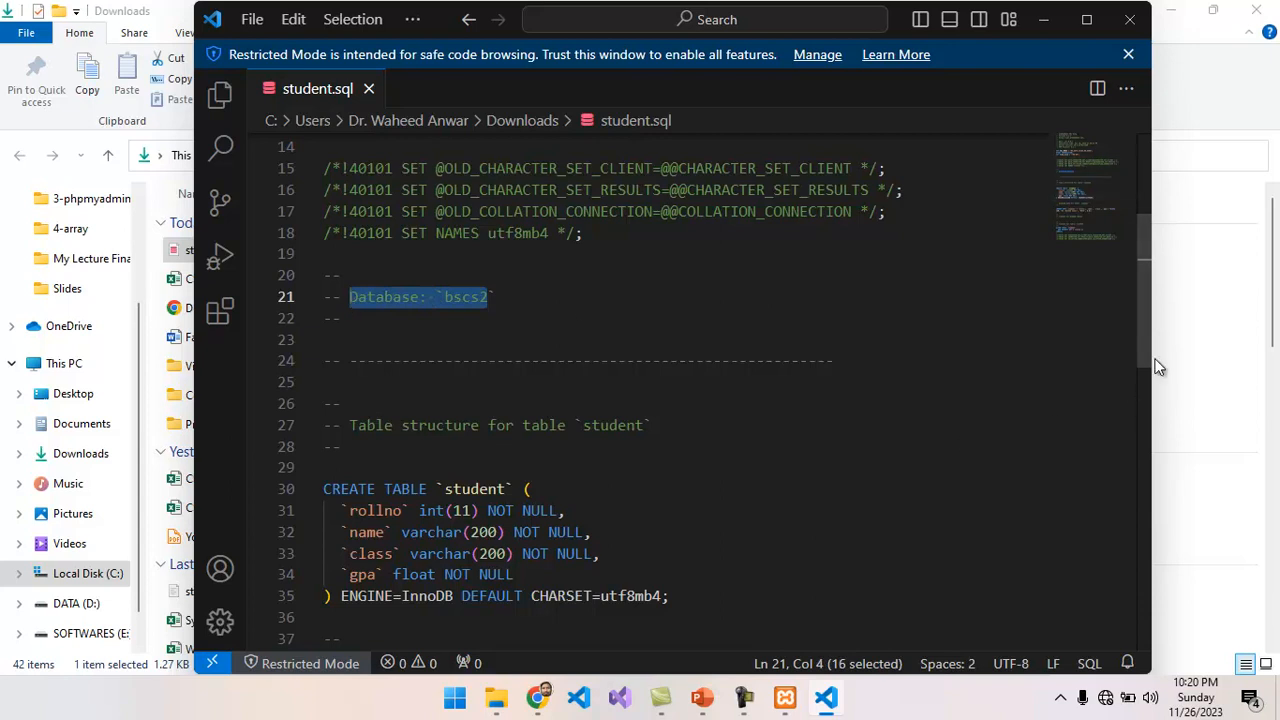
pyautogui.moveTo(1138, 337); pyautogui.dragTo(1148, 432)
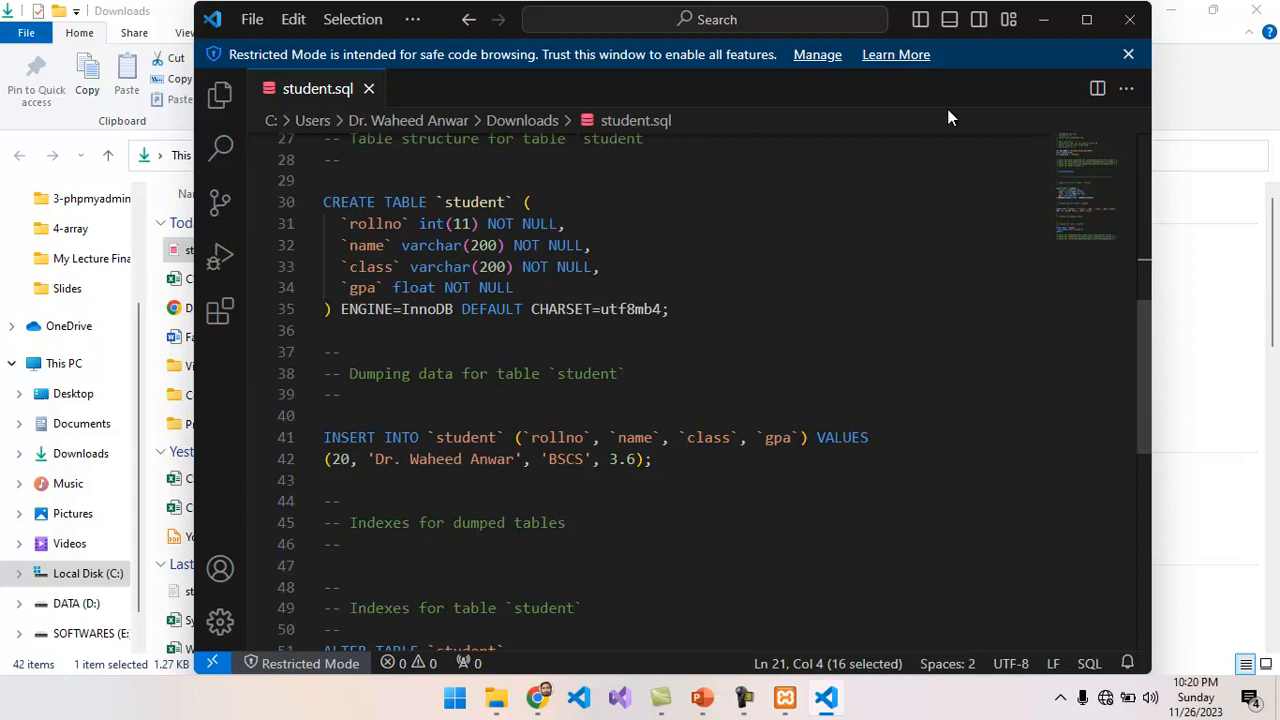
pyautogui.click(1130, 22)
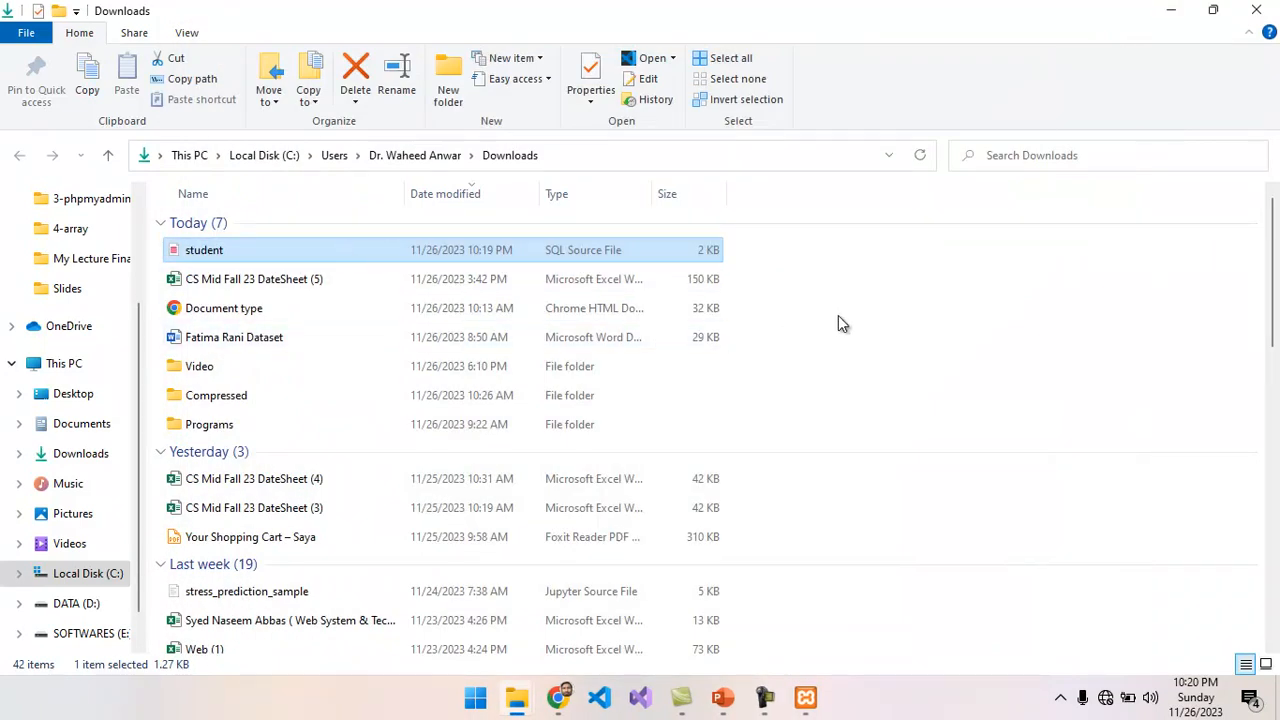
# Clear the open windows away and paste the copied student.sql file onto the desktop.
pyautogui.click(1172, 10)
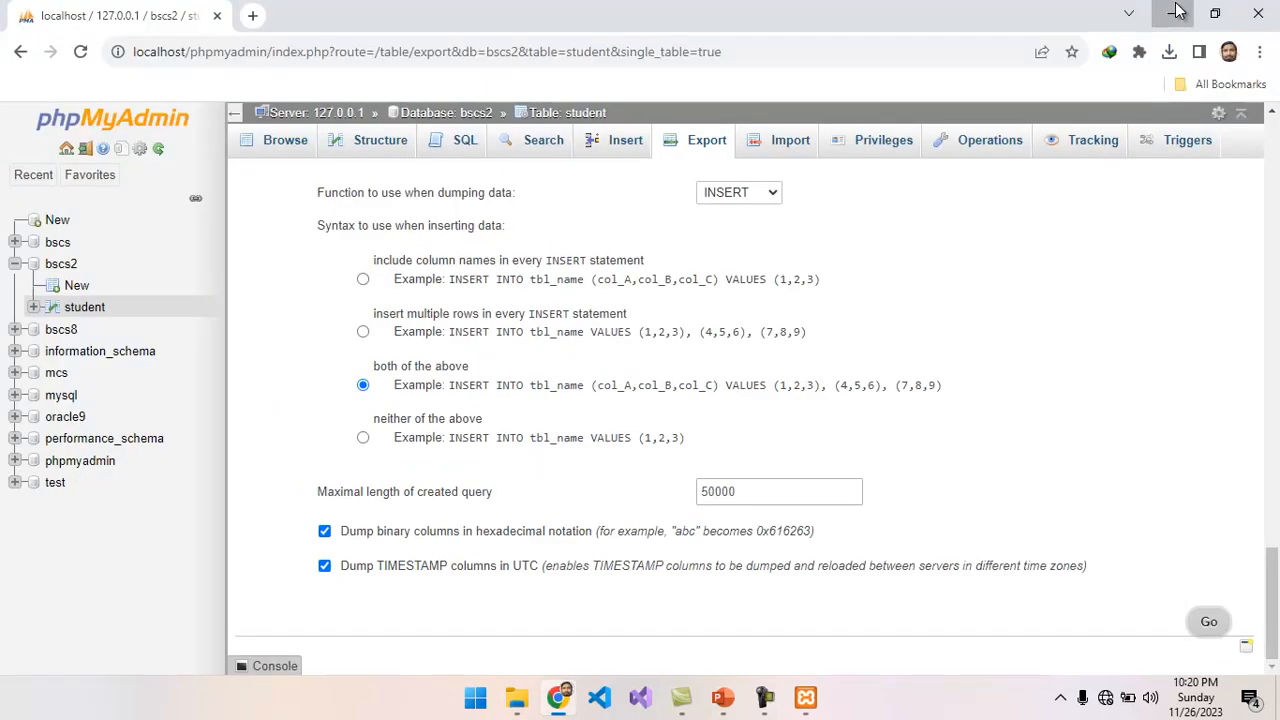
pyautogui.click(1176, 12)
pyautogui.click(1170, 18)
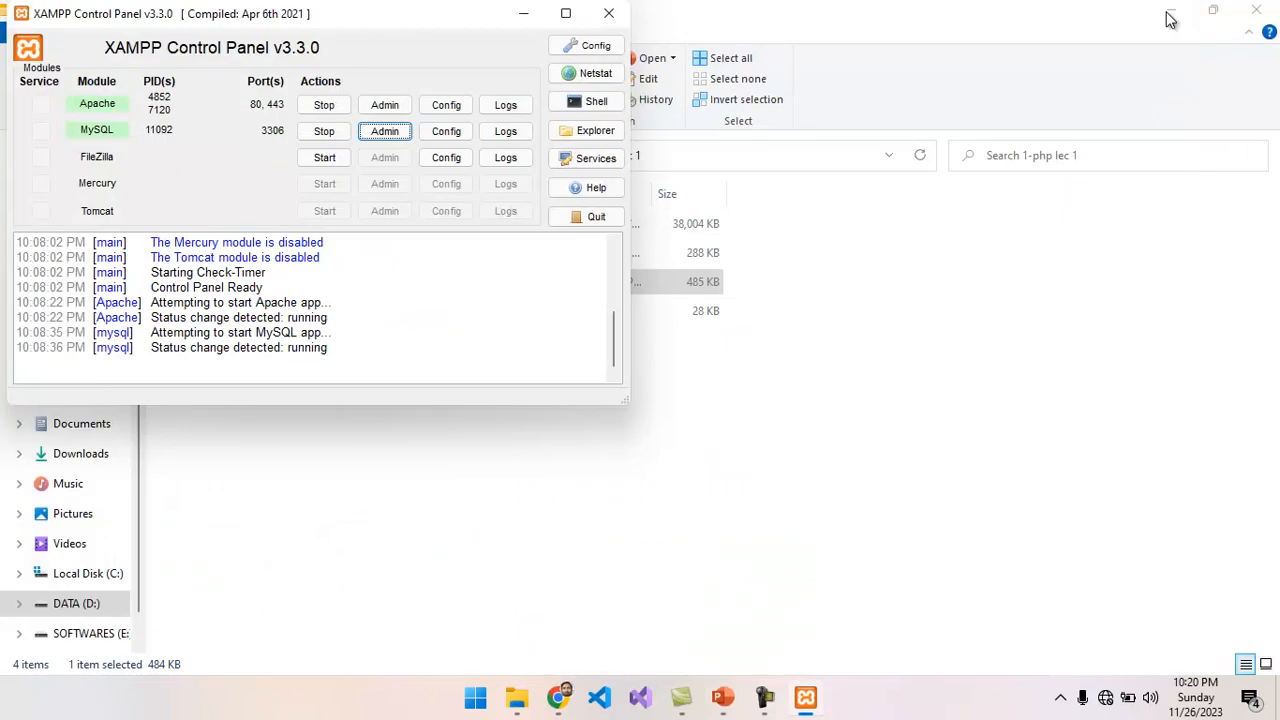
pyautogui.click(1188, 22)
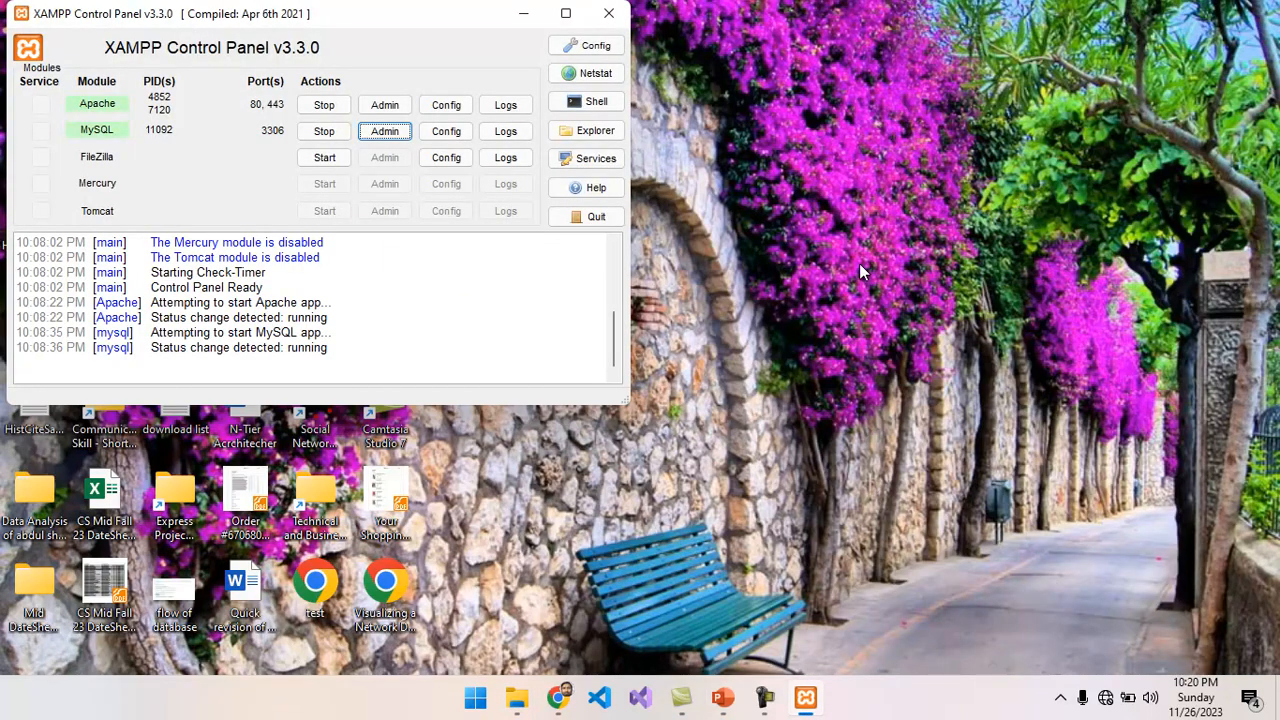
pyautogui.rightClick(828, 232)
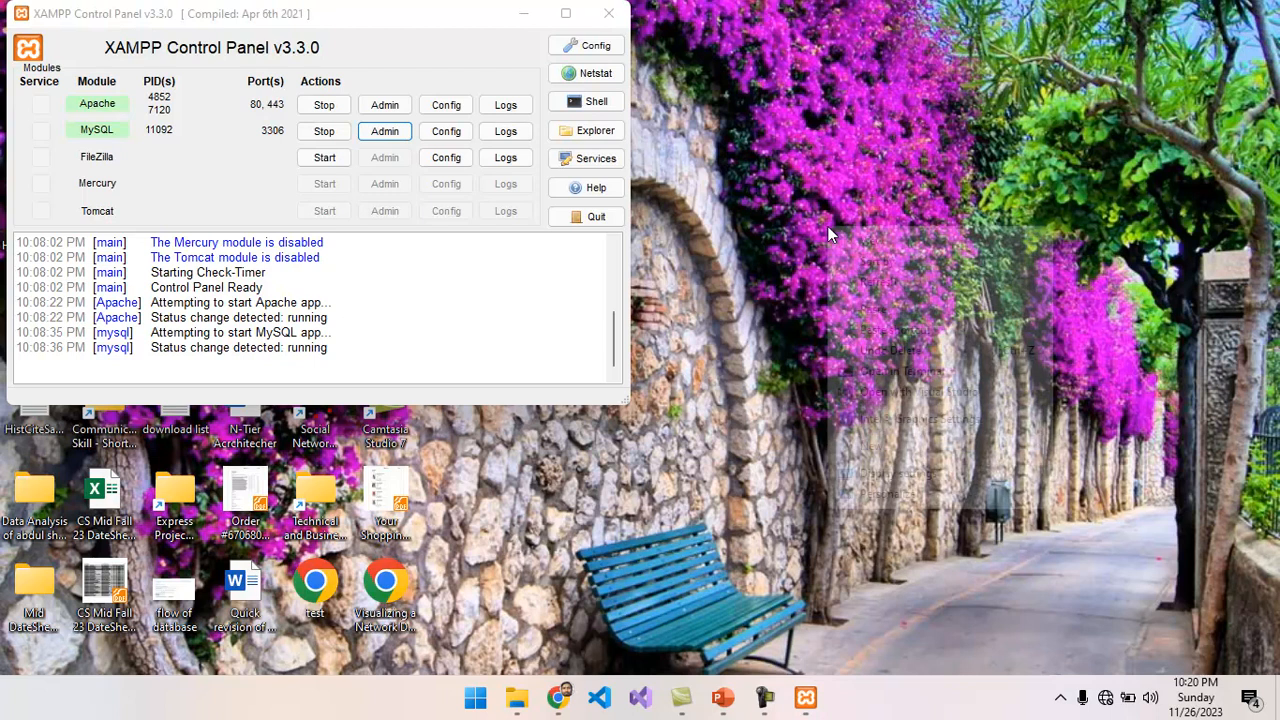
pyautogui.click(874, 309)
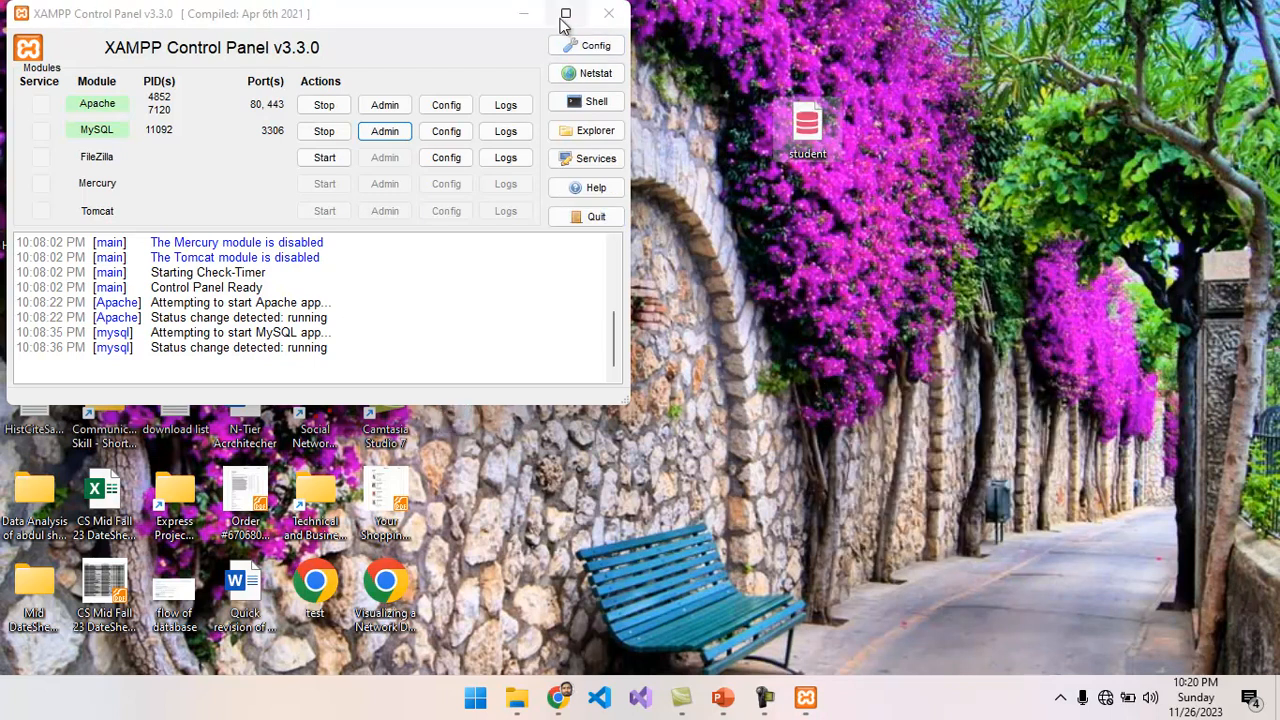
pyautogui.click(530, 16)
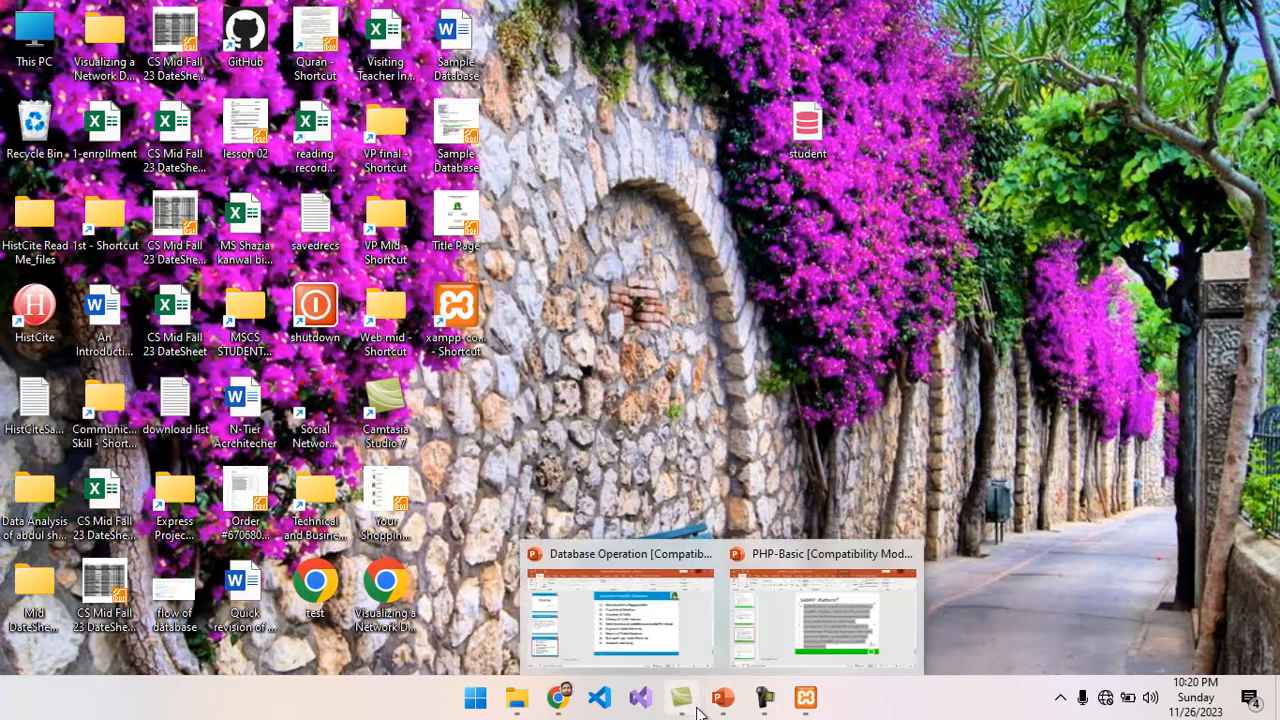
# Go back to phpMyAdmin and choose student.sql from the Desktop as the file to import into the test database.
pyautogui.click(557, 699)
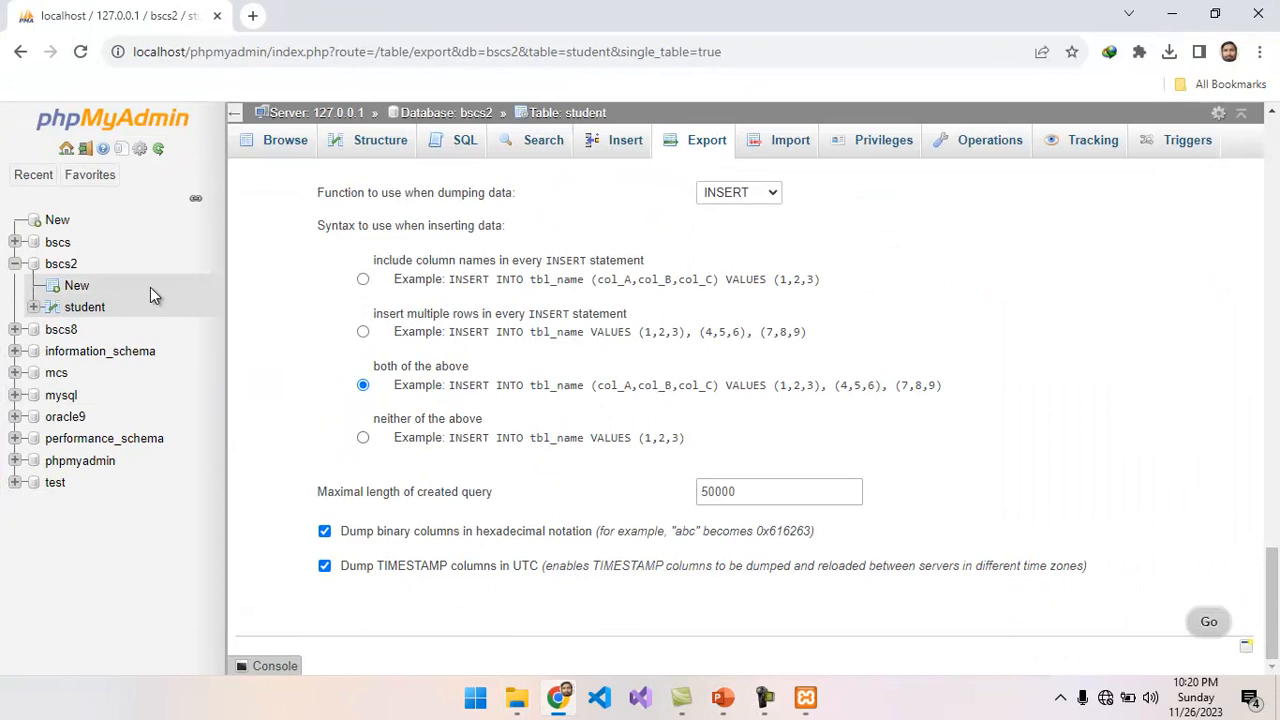
pyautogui.click(55, 484)
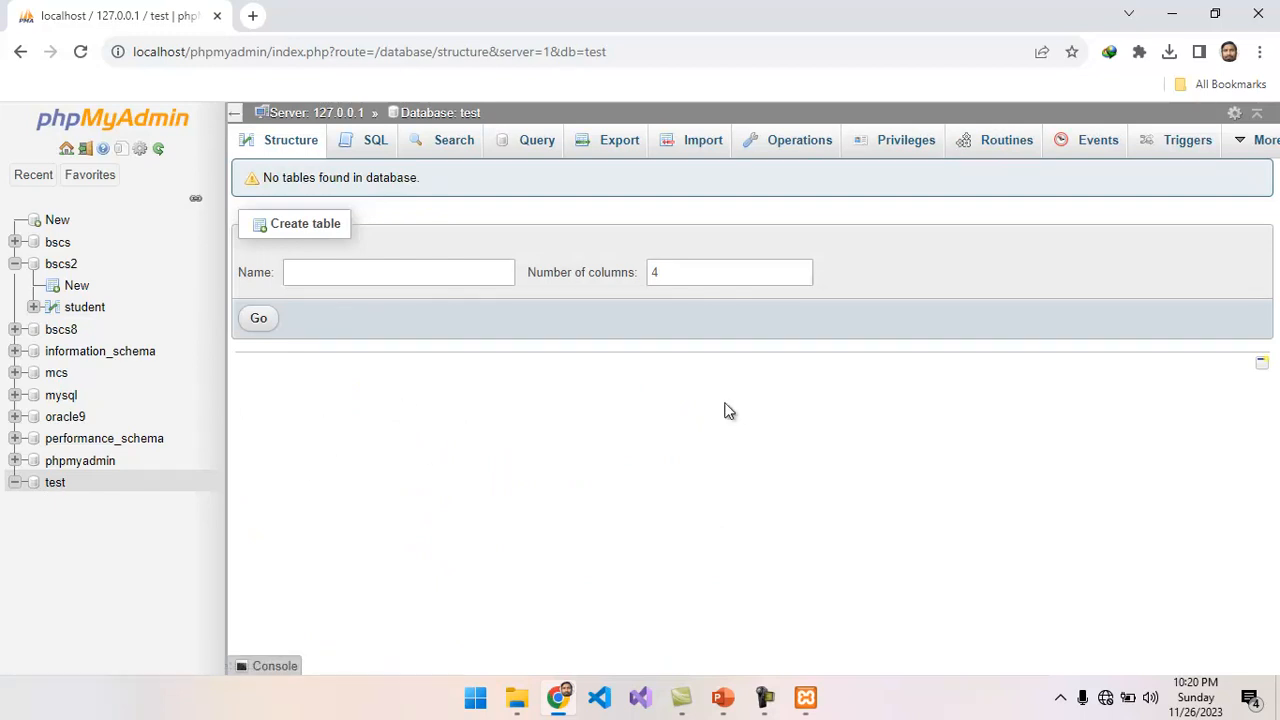
pyautogui.click(697, 145)
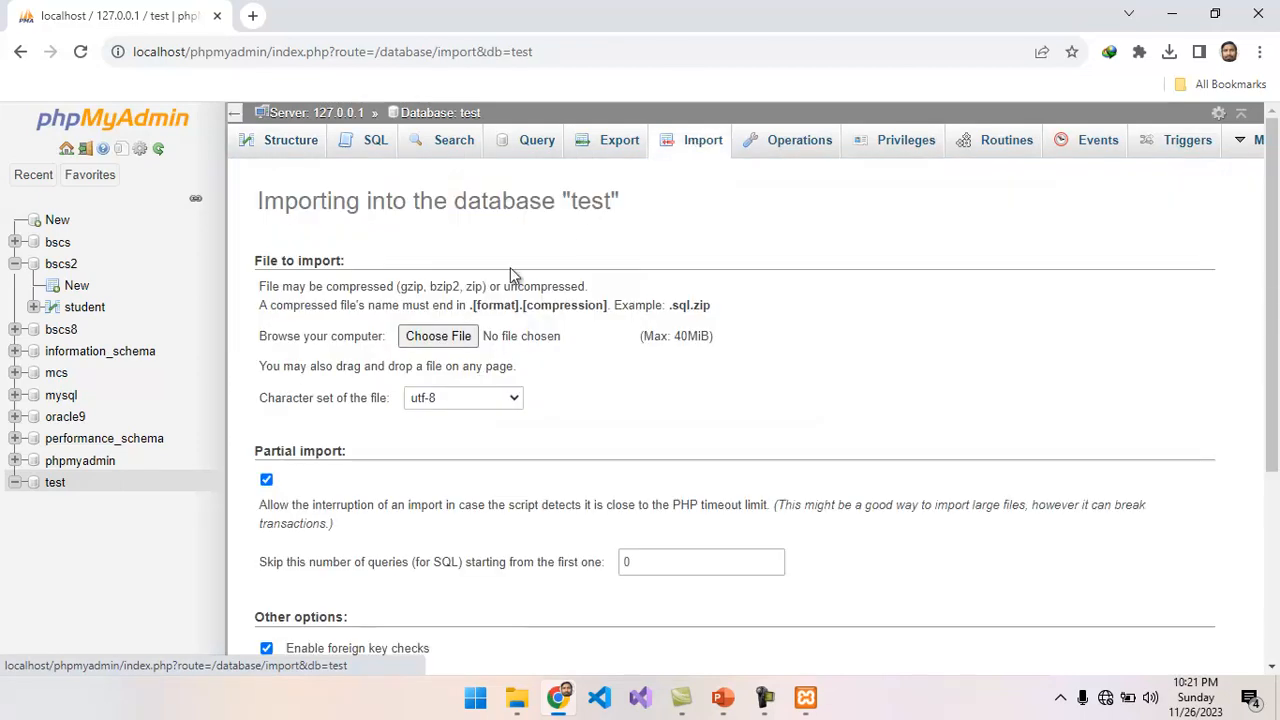
pyautogui.click(441, 335)
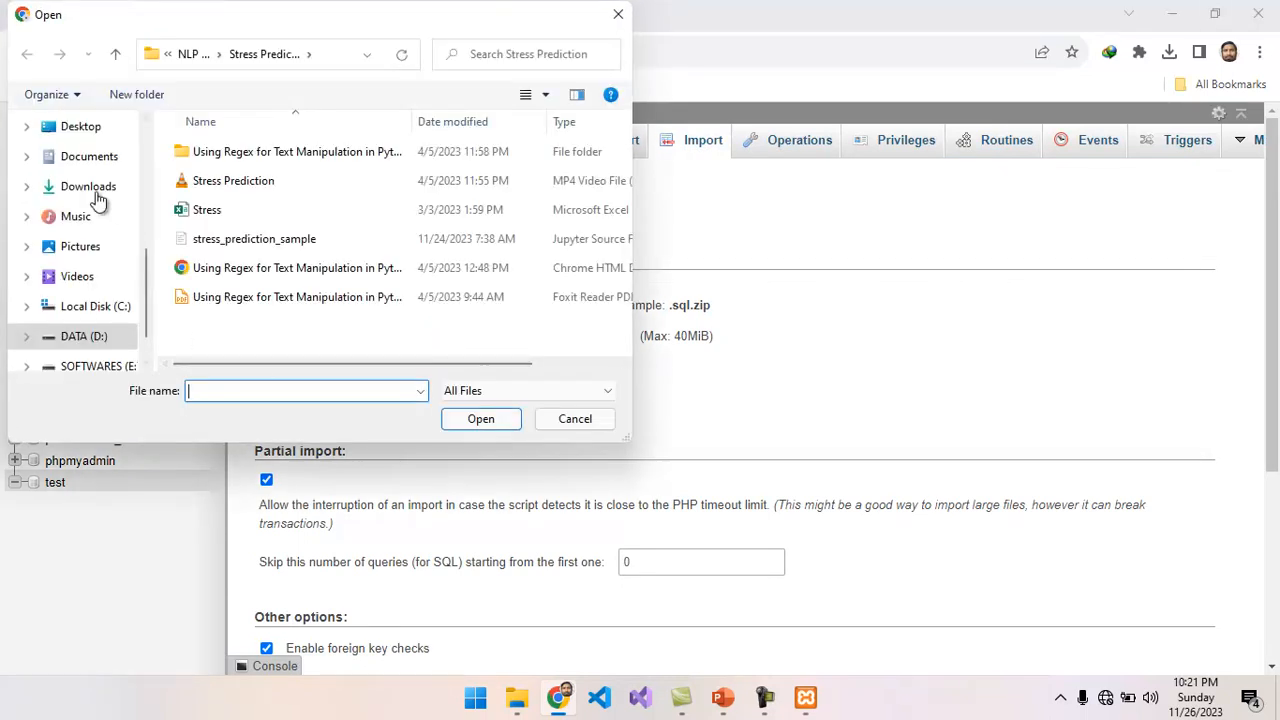
pyautogui.click(84, 135)
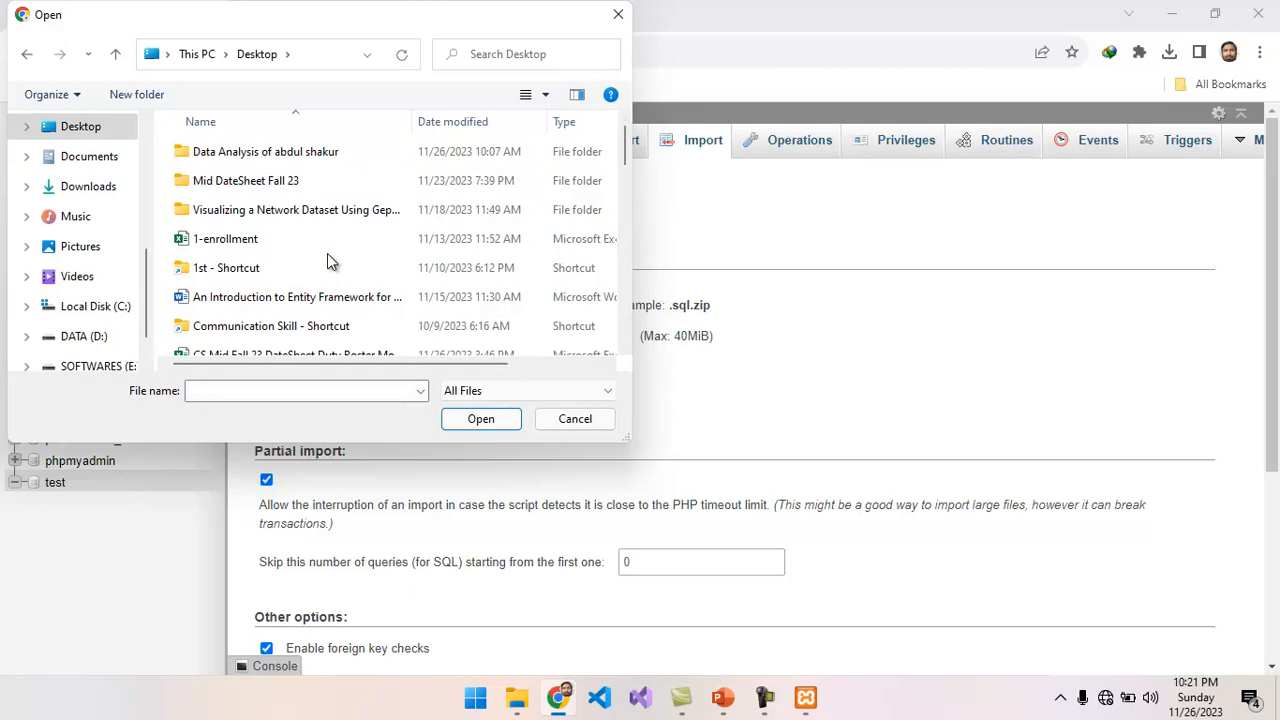
pyautogui.click(273, 250)
pyautogui.press('s')
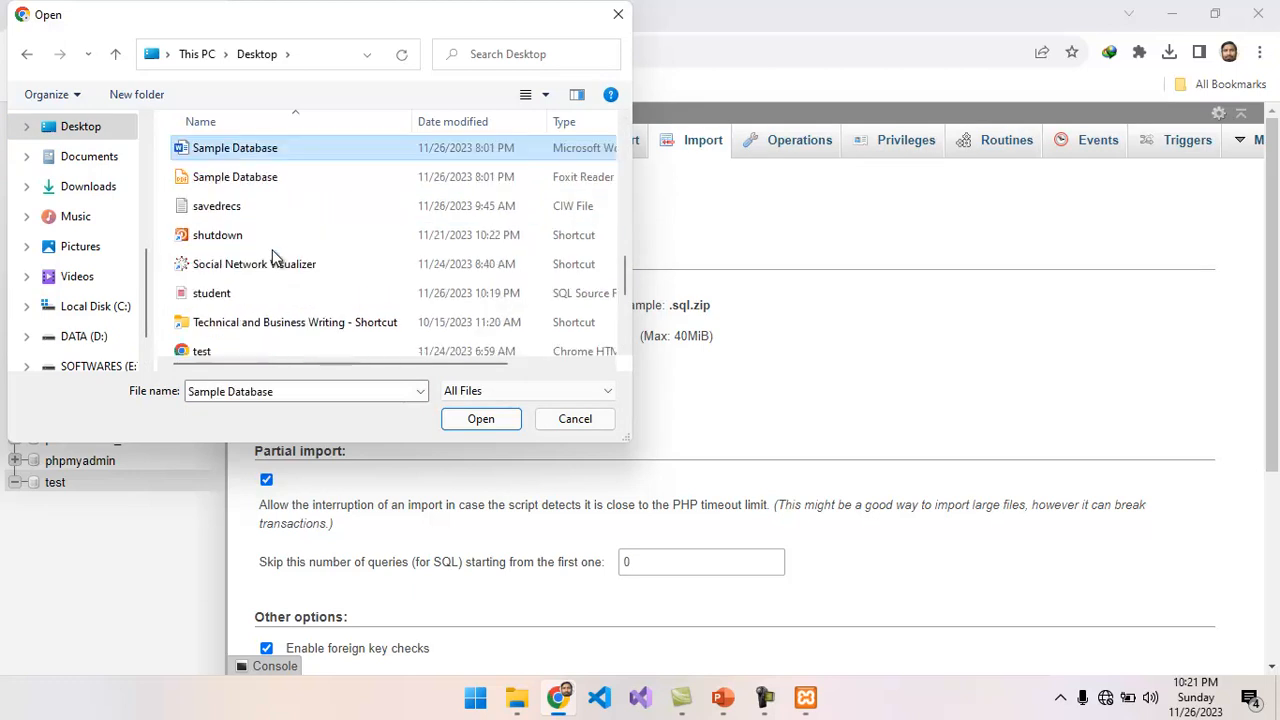
pyautogui.click(223, 295)
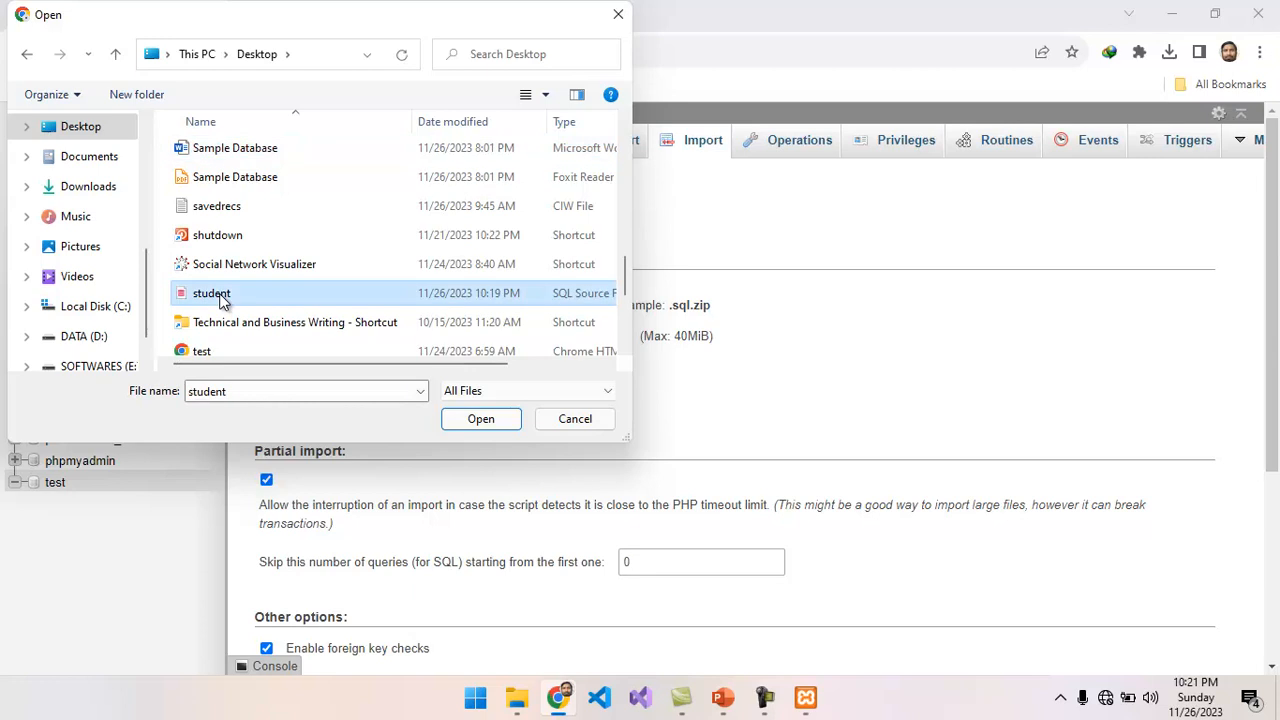
pyautogui.click(479, 419)
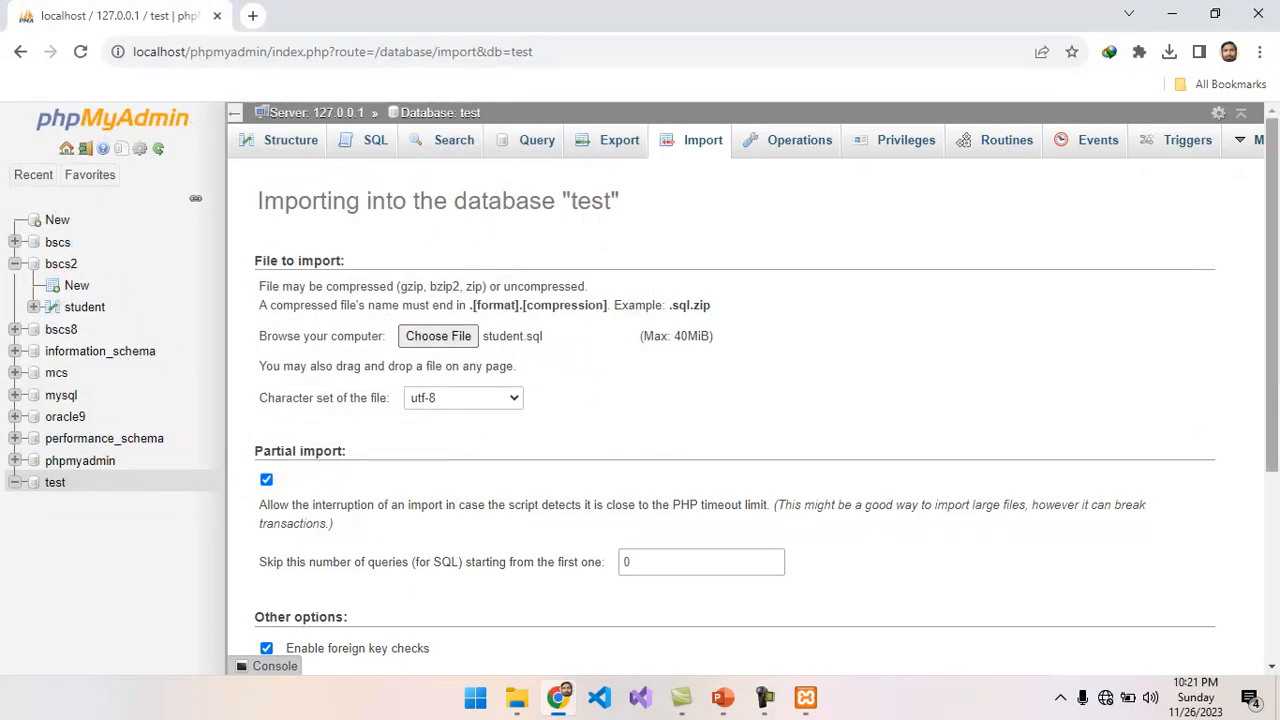
# Run the import in SQL format with the default options, and browse the student table in the test database.
pyautogui.moveTo(1272, 400); pyautogui.dragTo(1276, 640)
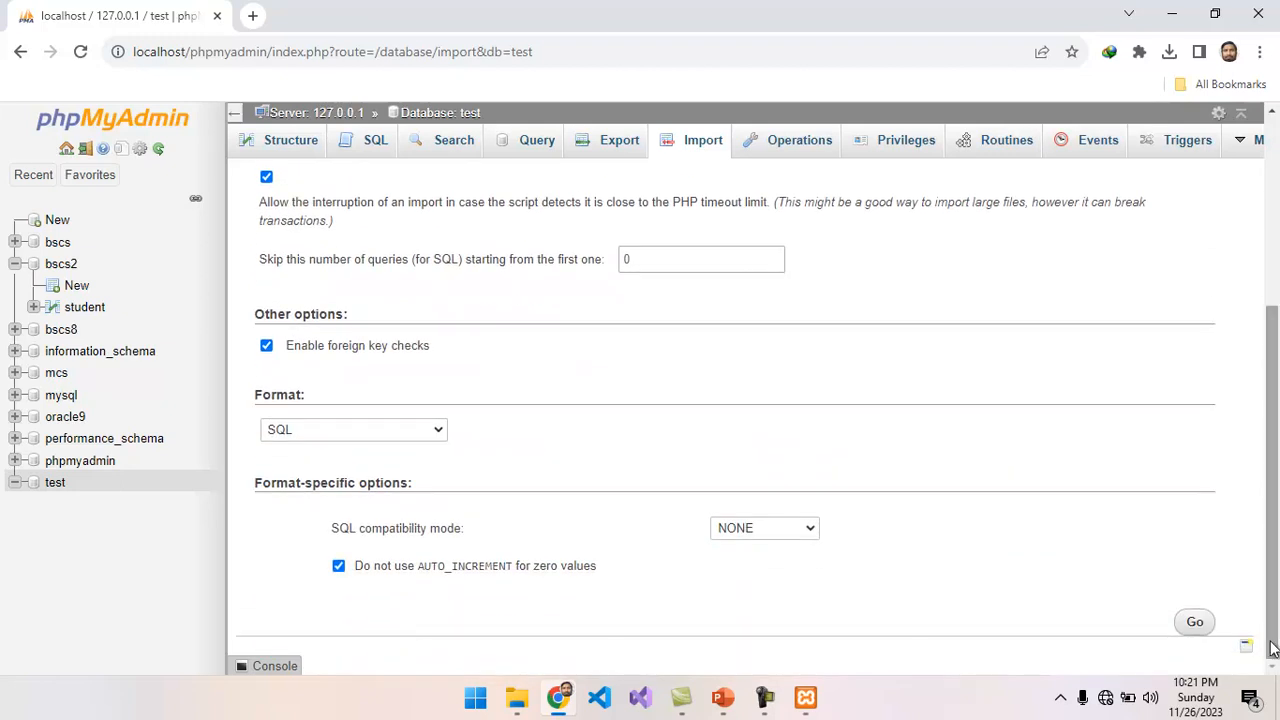
pyautogui.click(1196, 626)
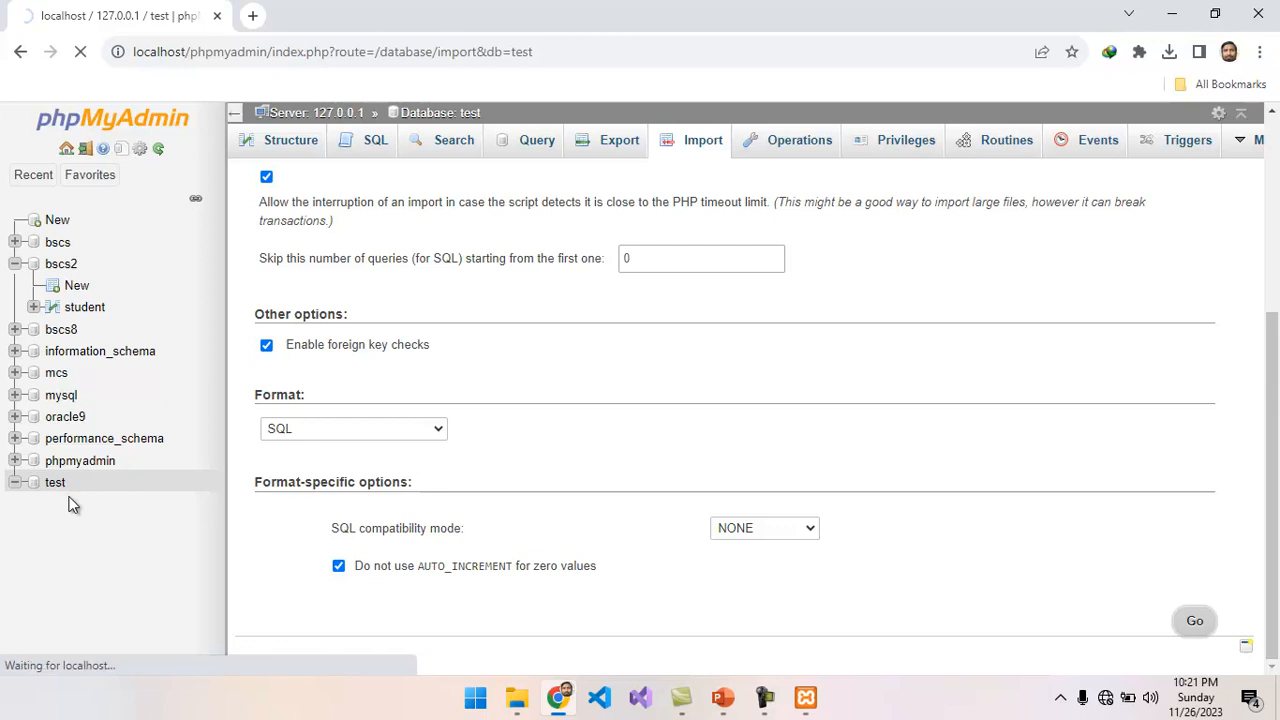
pyautogui.click(1196, 624)
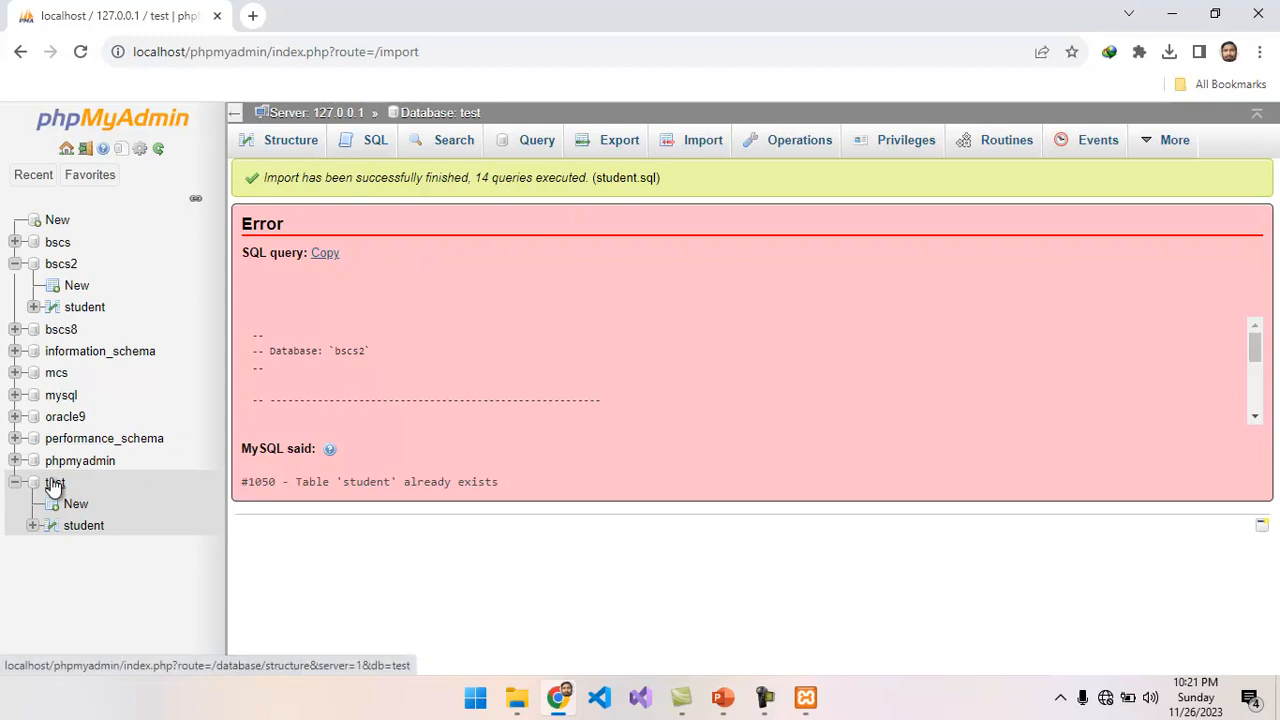
pyautogui.click(83, 533)
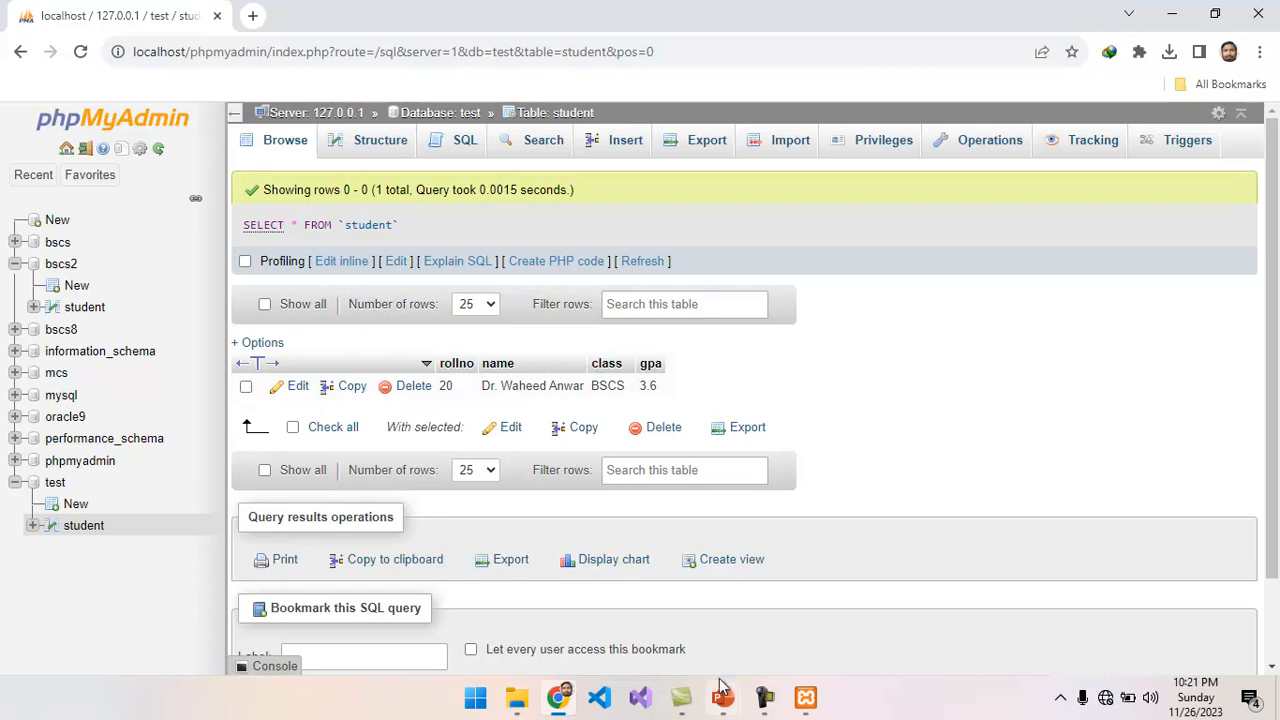
# Close the PHP-Basic presentation, check the operations list in the Database Operation presentation in PowerPoint, and return to phpMyAdmin.
pyautogui.moveTo(724, 701)
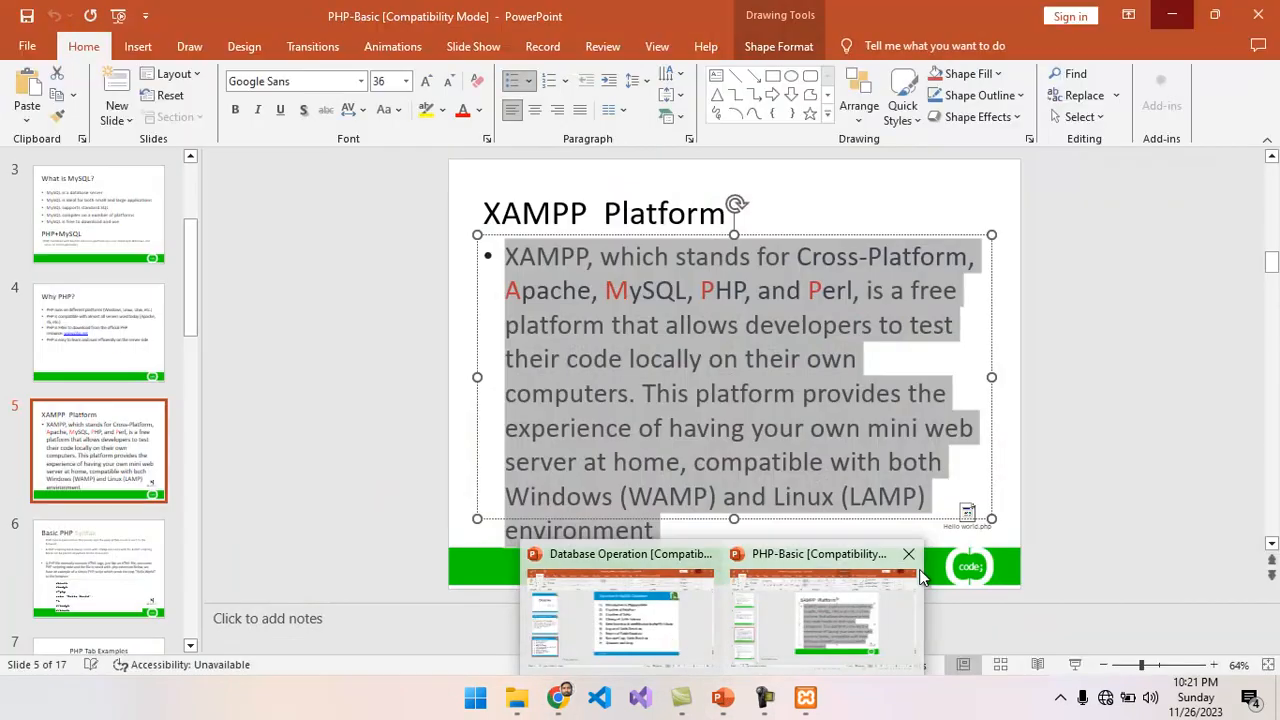
pyautogui.click(909, 557)
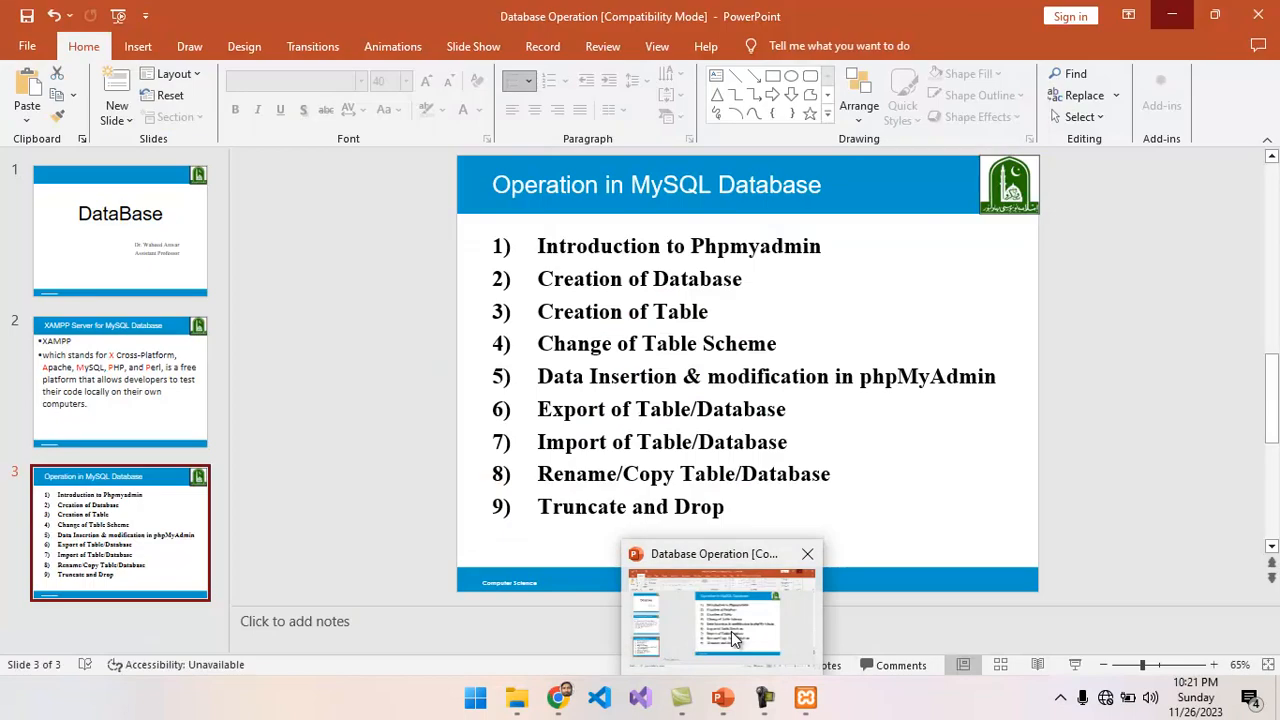
pyautogui.click(730, 632)
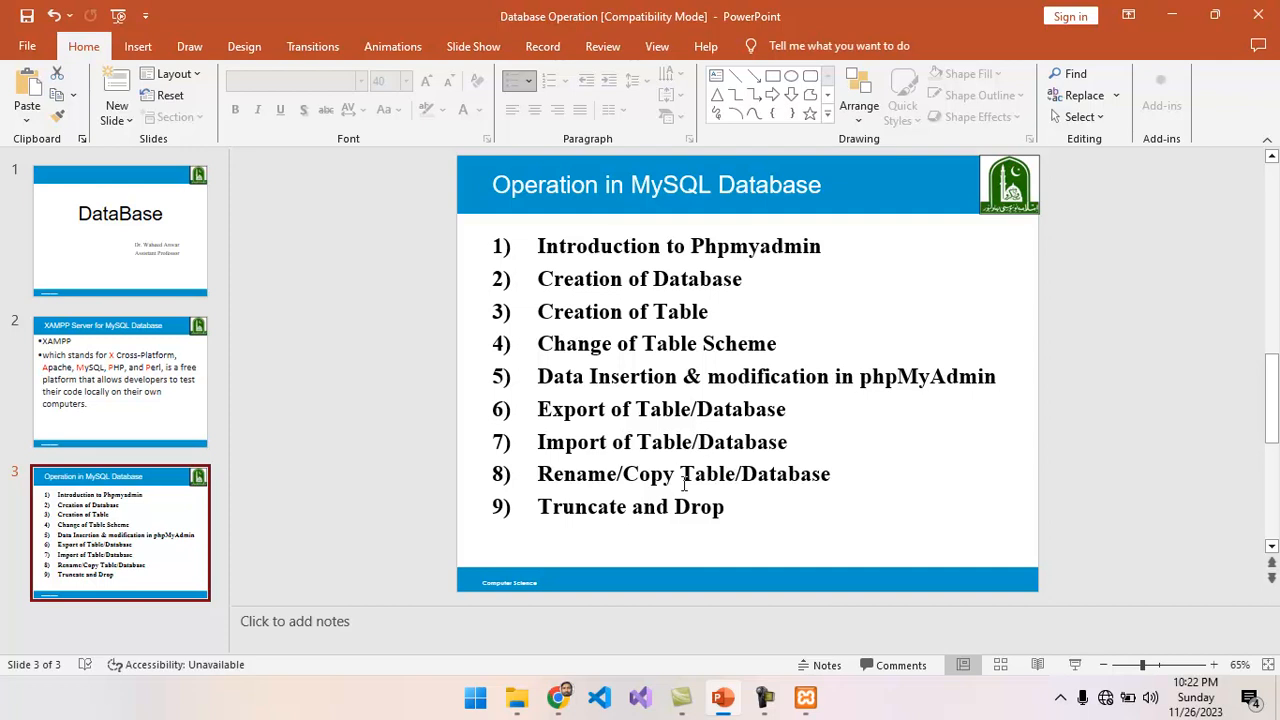
pyautogui.click(1170, 16)
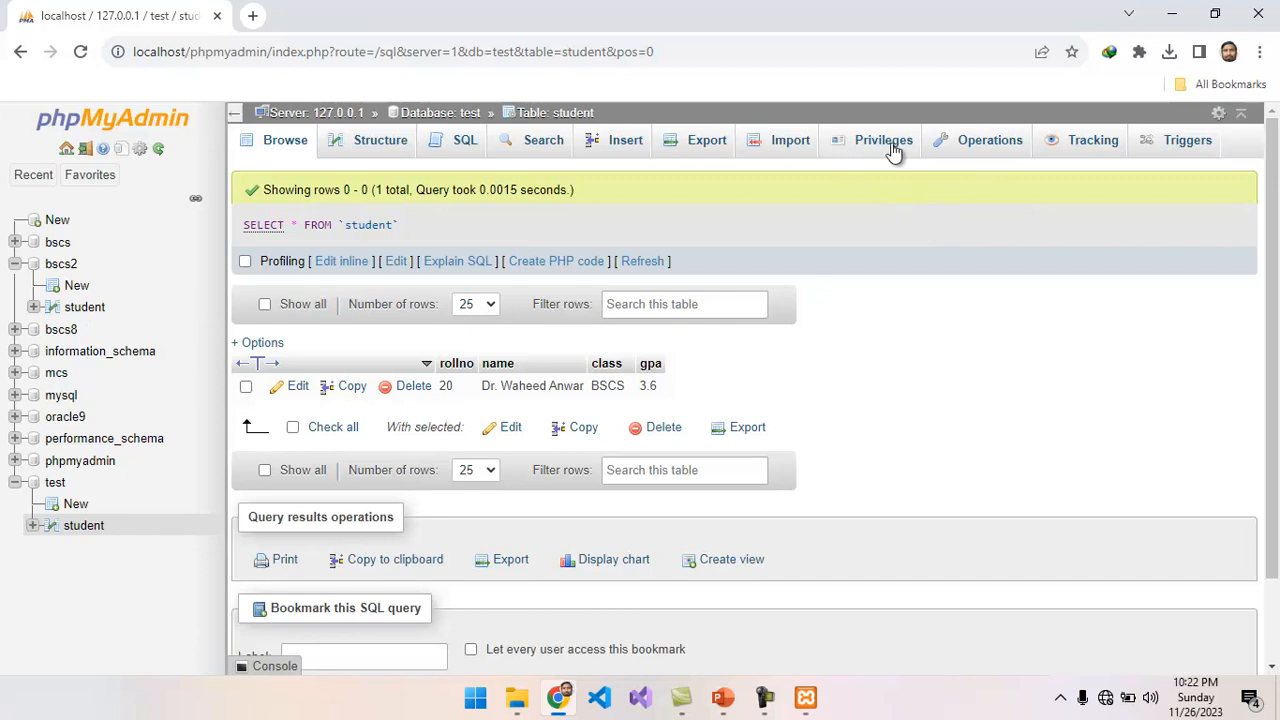
# Review the move and rename options in the table operations for student in the test and bscs2 databases.
pyautogui.click(981, 152)
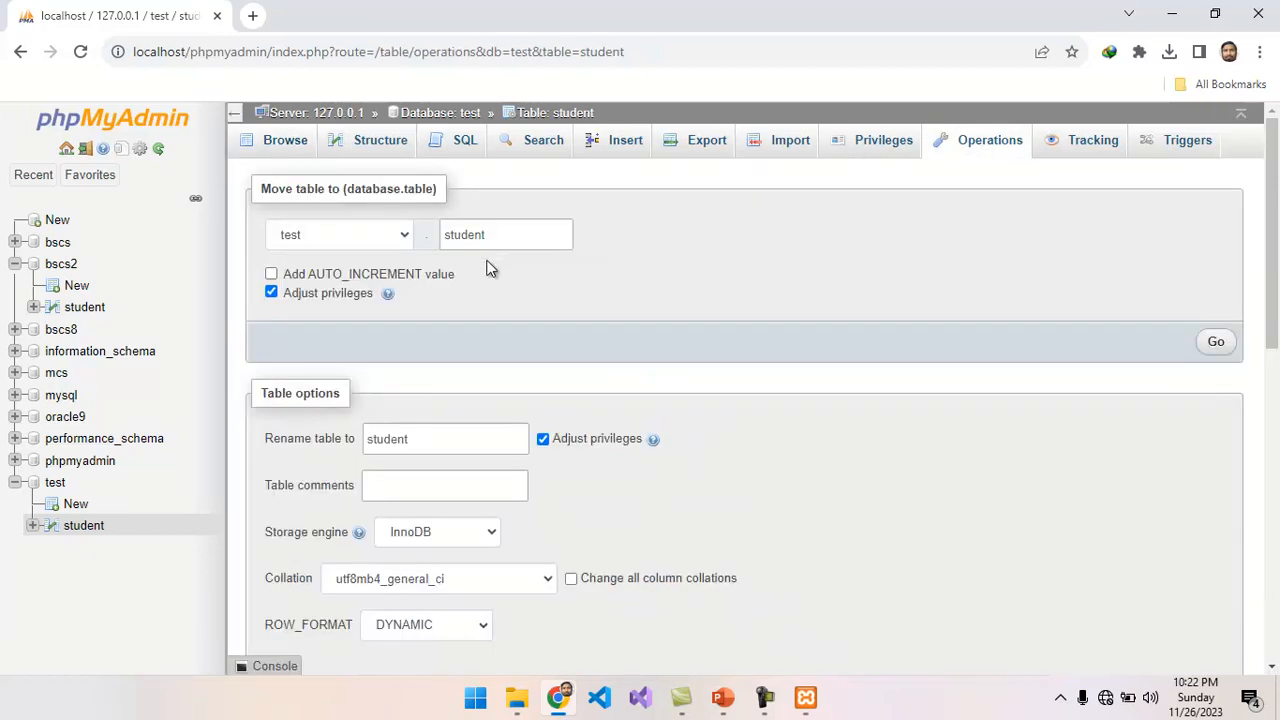
pyautogui.click(437, 440)
pyautogui.click(86, 310)
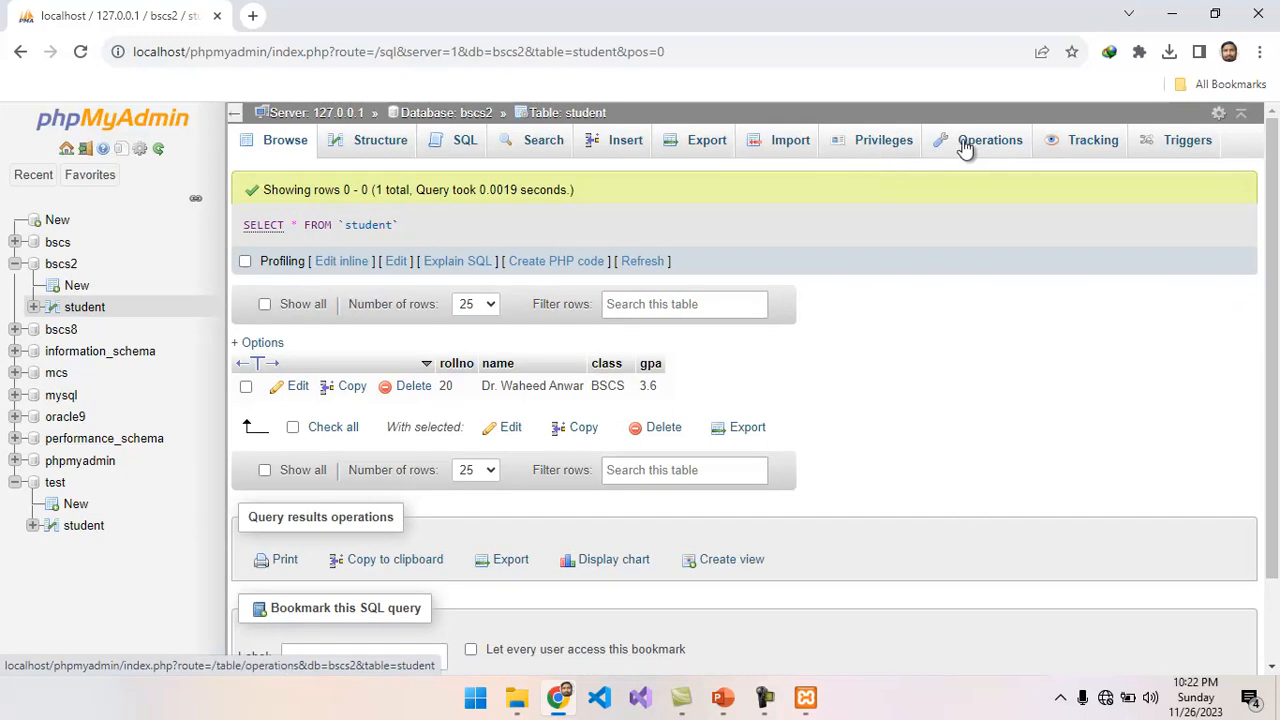
pyautogui.click(967, 147)
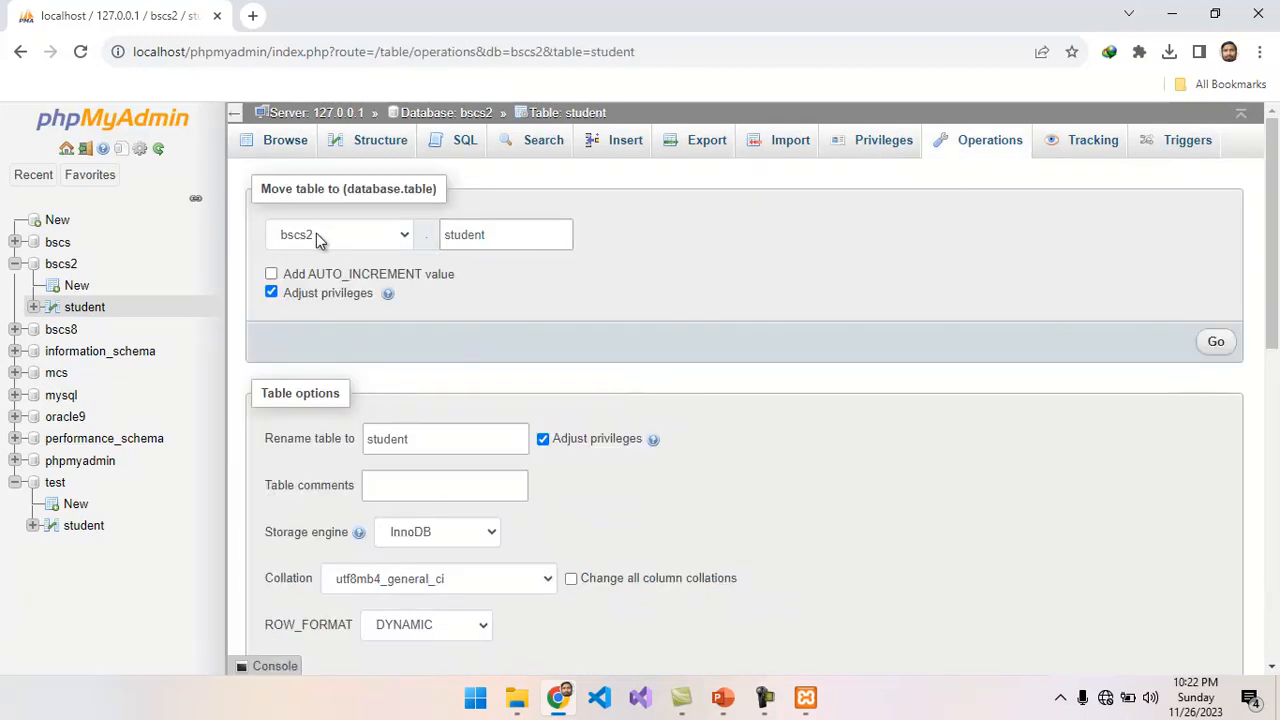
pyautogui.click(497, 249)
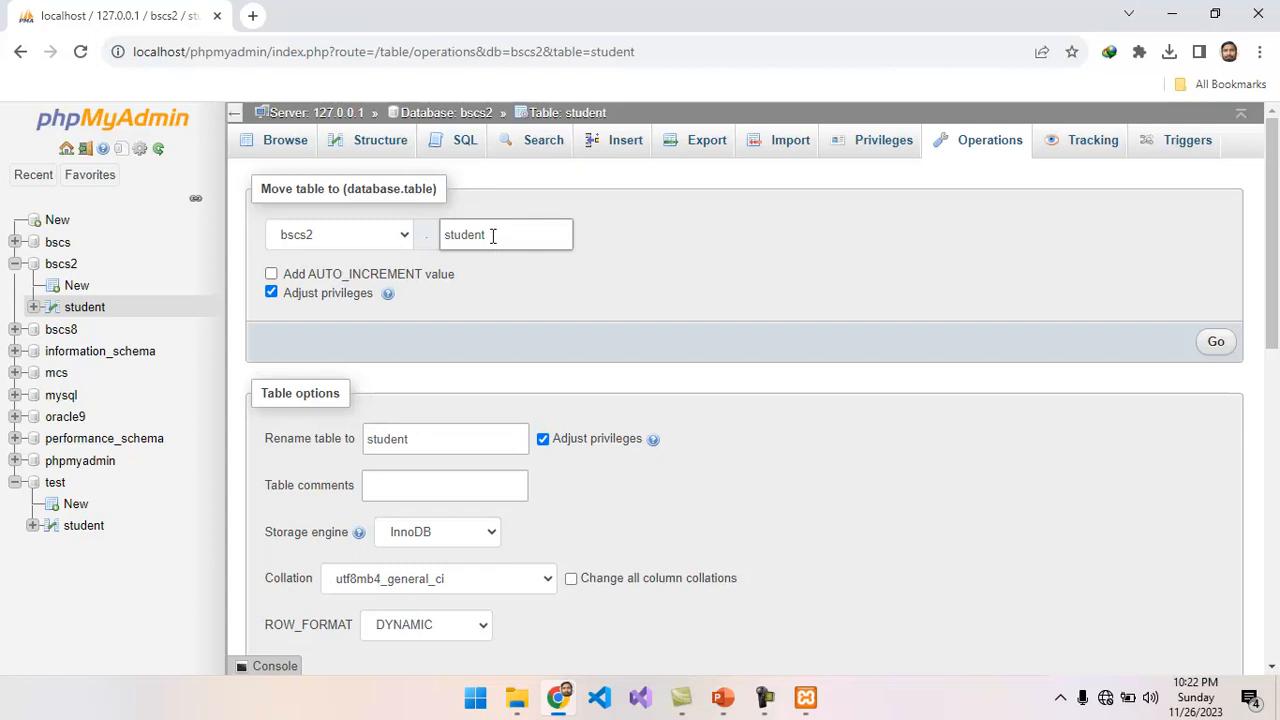
pyautogui.click(413, 437)
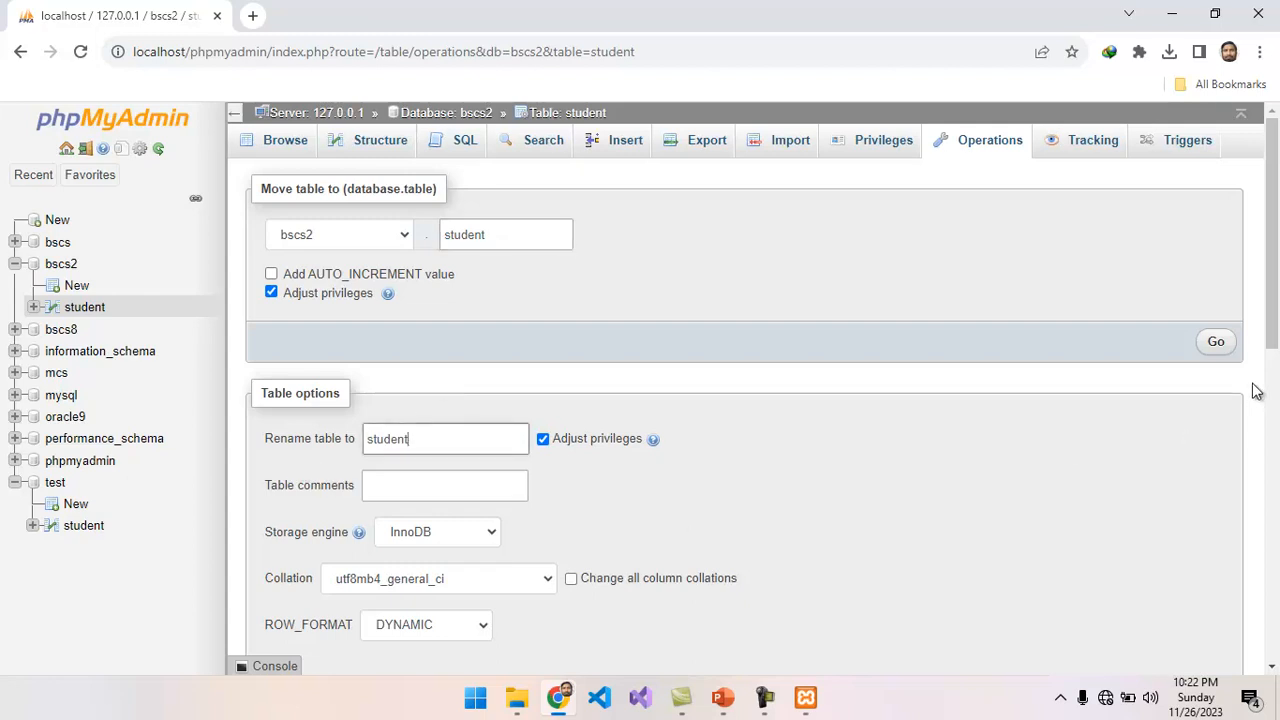
# Copy the student table from bscs2 into the test database as student2, including structure and data.
pyautogui.moveTo(1274, 319); pyautogui.dragTo(1277, 407)
pyautogui.scroll(-3, 569, 433)
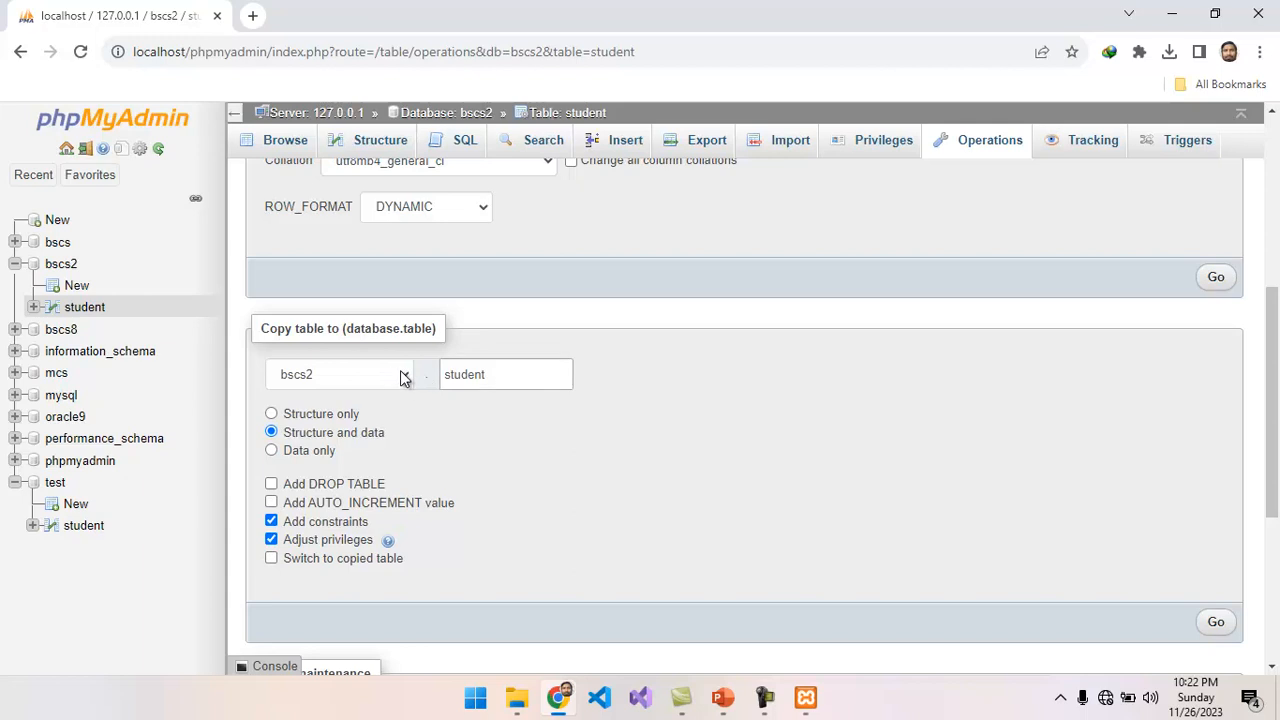
pyautogui.click(405, 378)
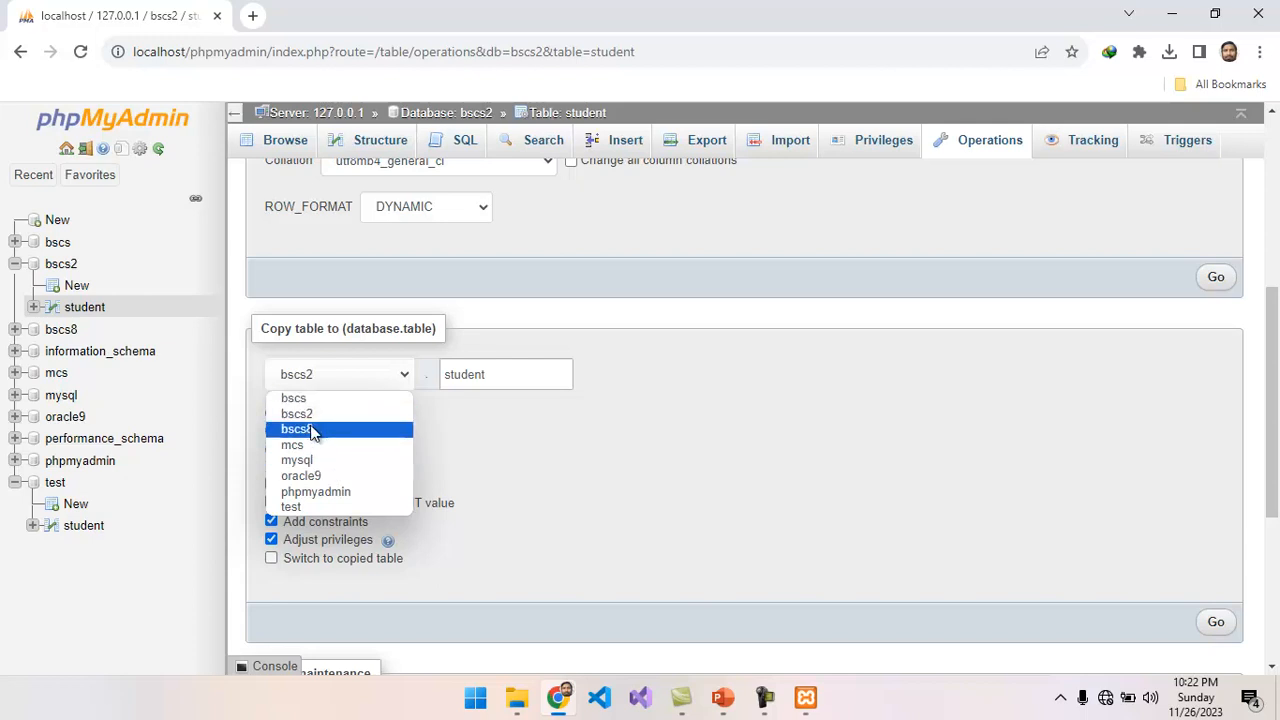
pyautogui.click(308, 508)
pyautogui.click(497, 374)
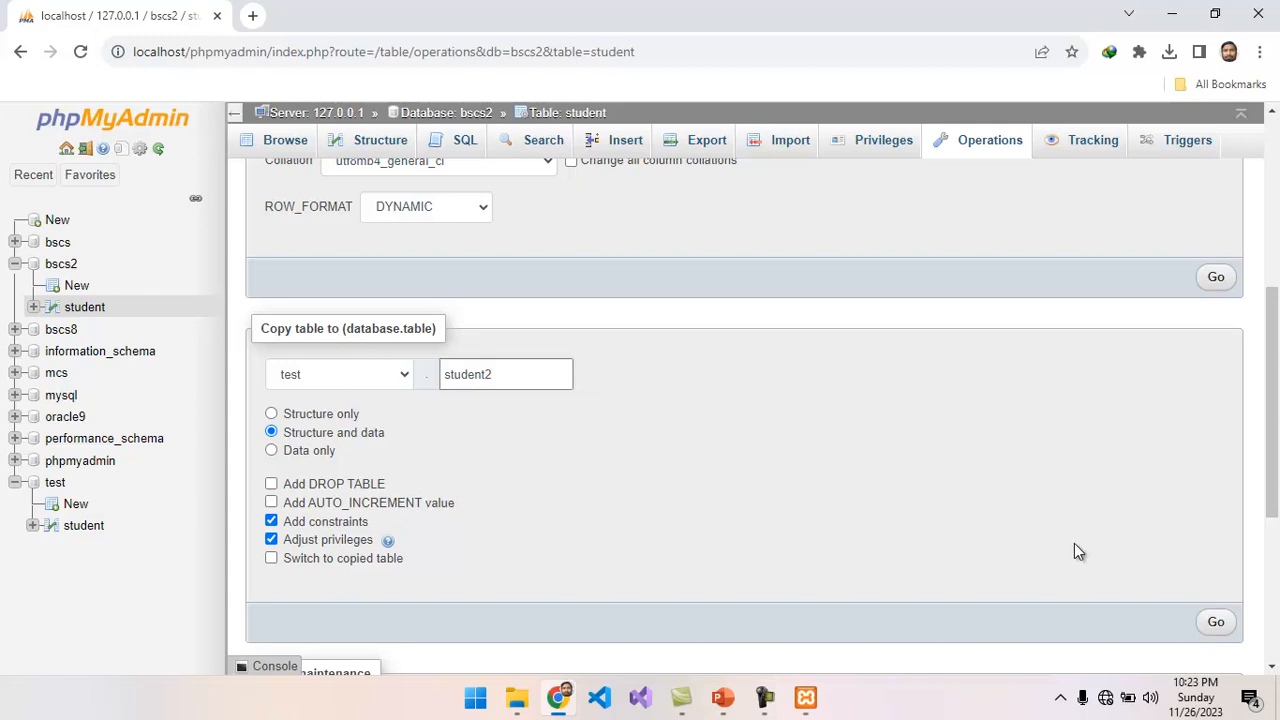
pyautogui.click(1216, 624)
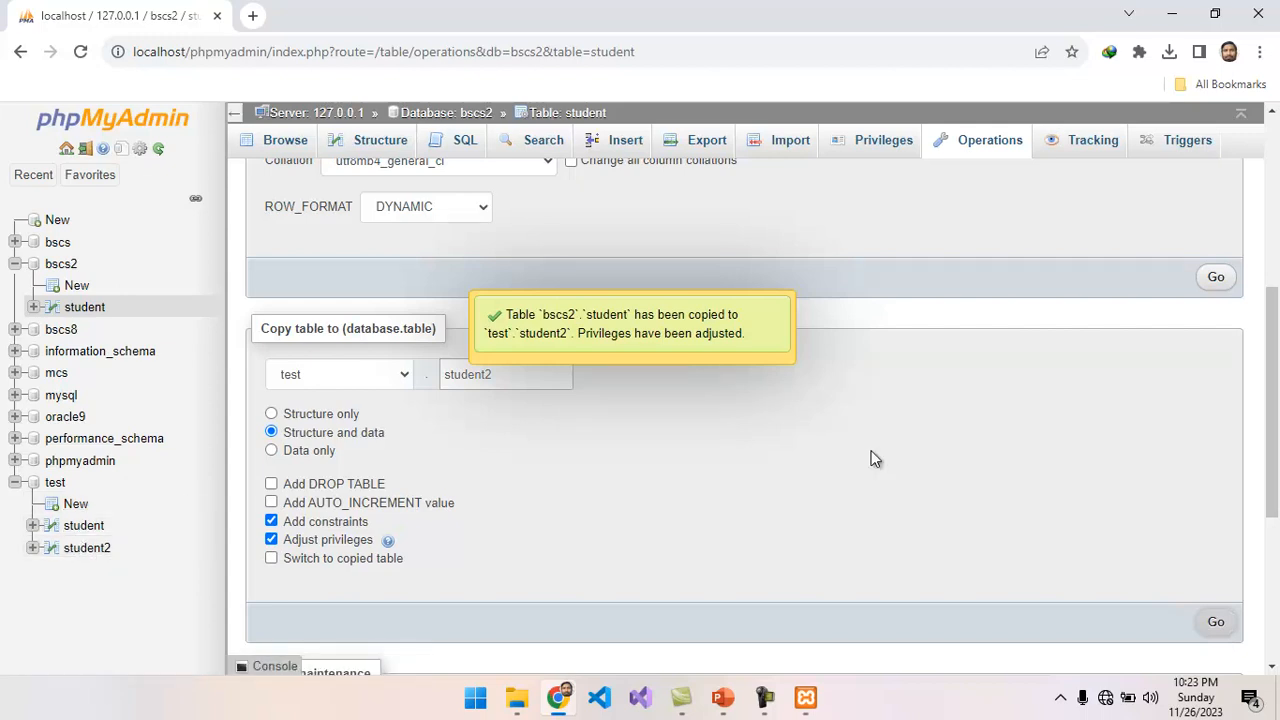
# Browse the student2 table in the test database, and drop it with foreign key checks enabled.
pyautogui.scroll(-1, 1277, 410)
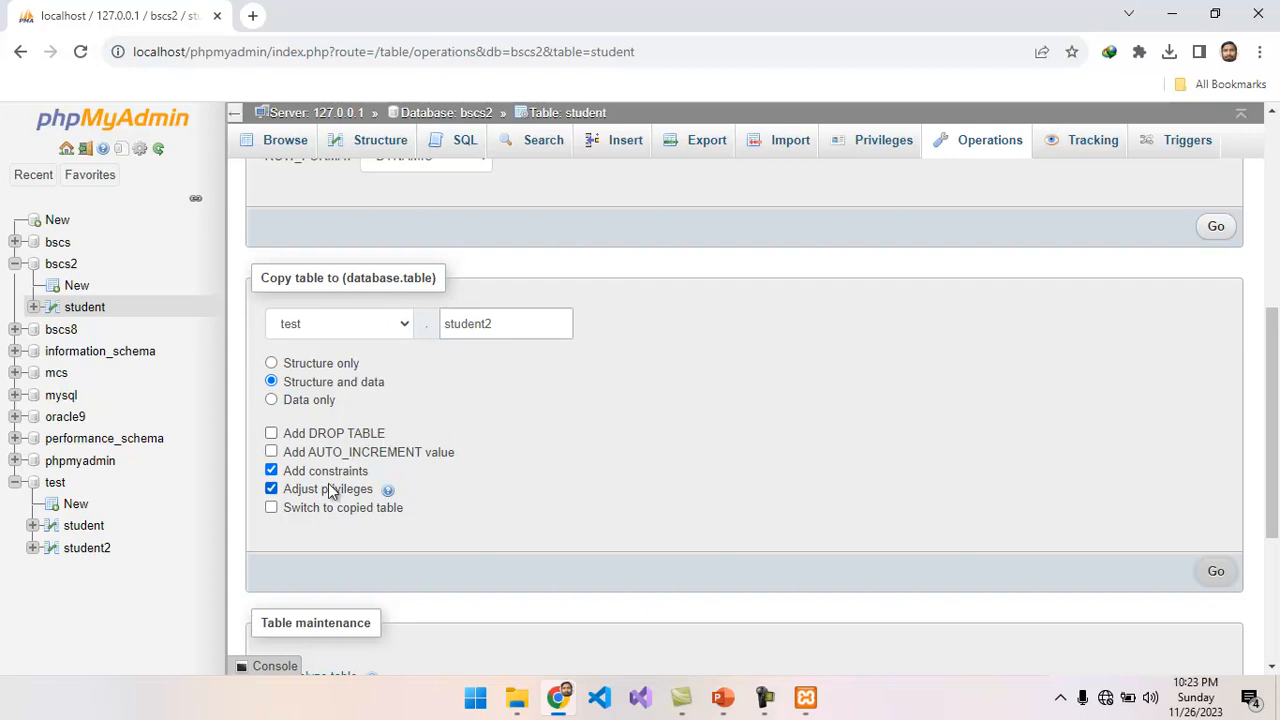
pyautogui.moveTo(1274, 472); pyautogui.dragTo(1276, 594)
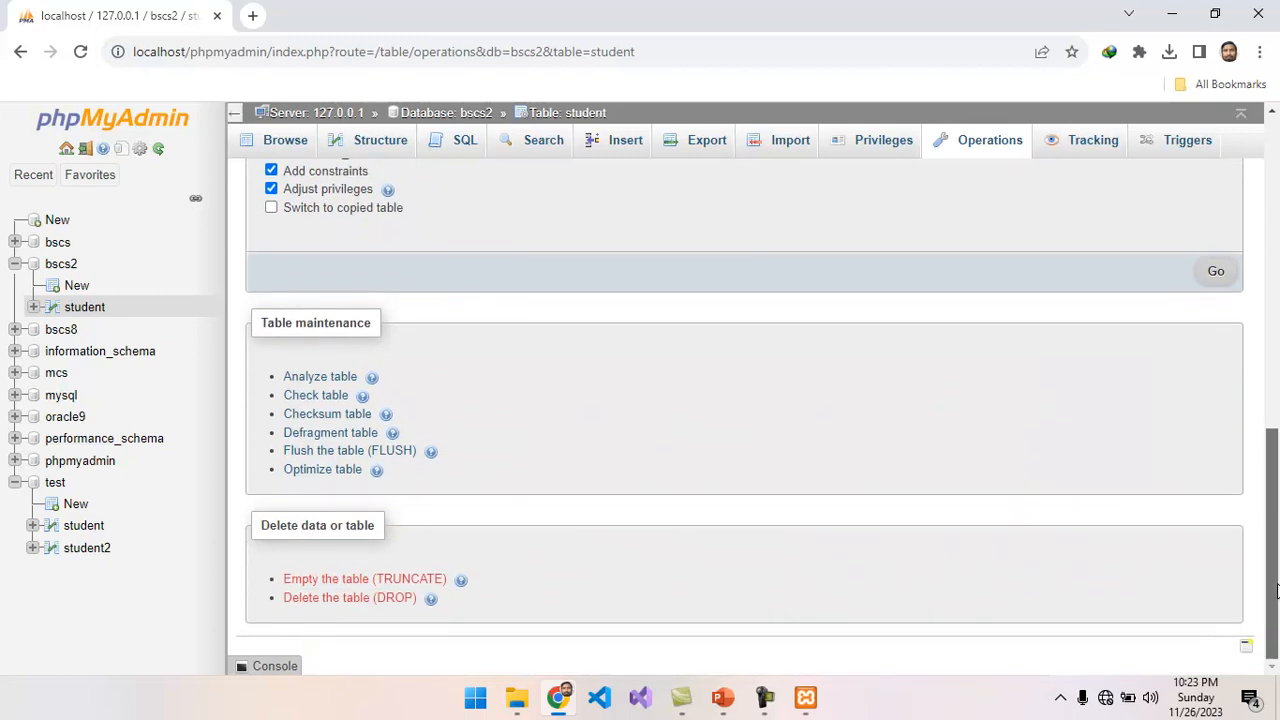
pyautogui.click(89, 553)
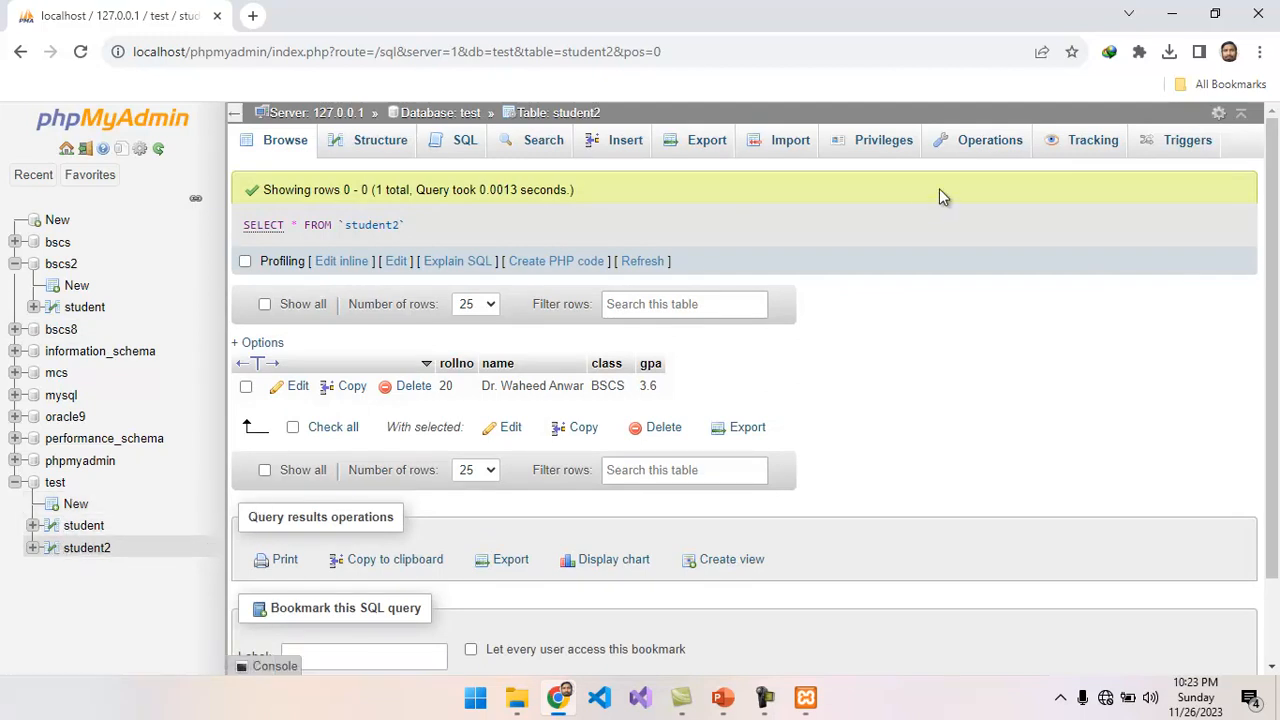
pyautogui.click(976, 150)
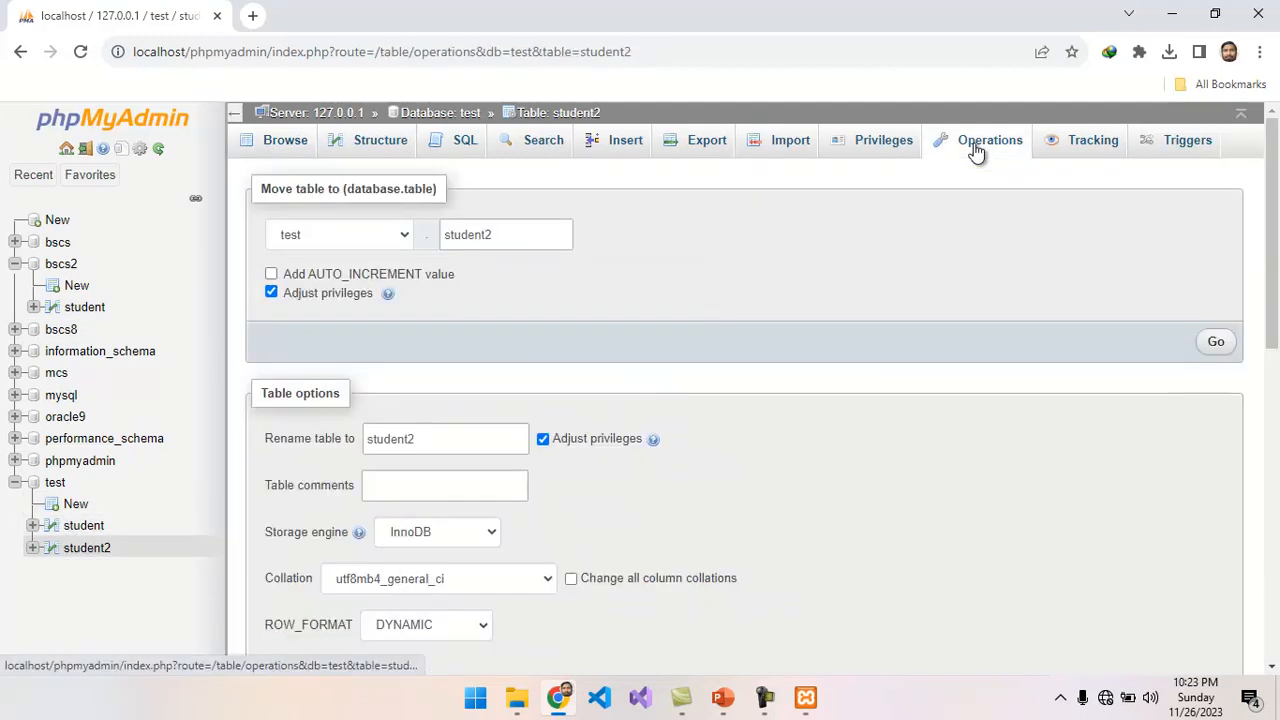
pyautogui.moveTo(1278, 263); pyautogui.dragTo(1267, 635)
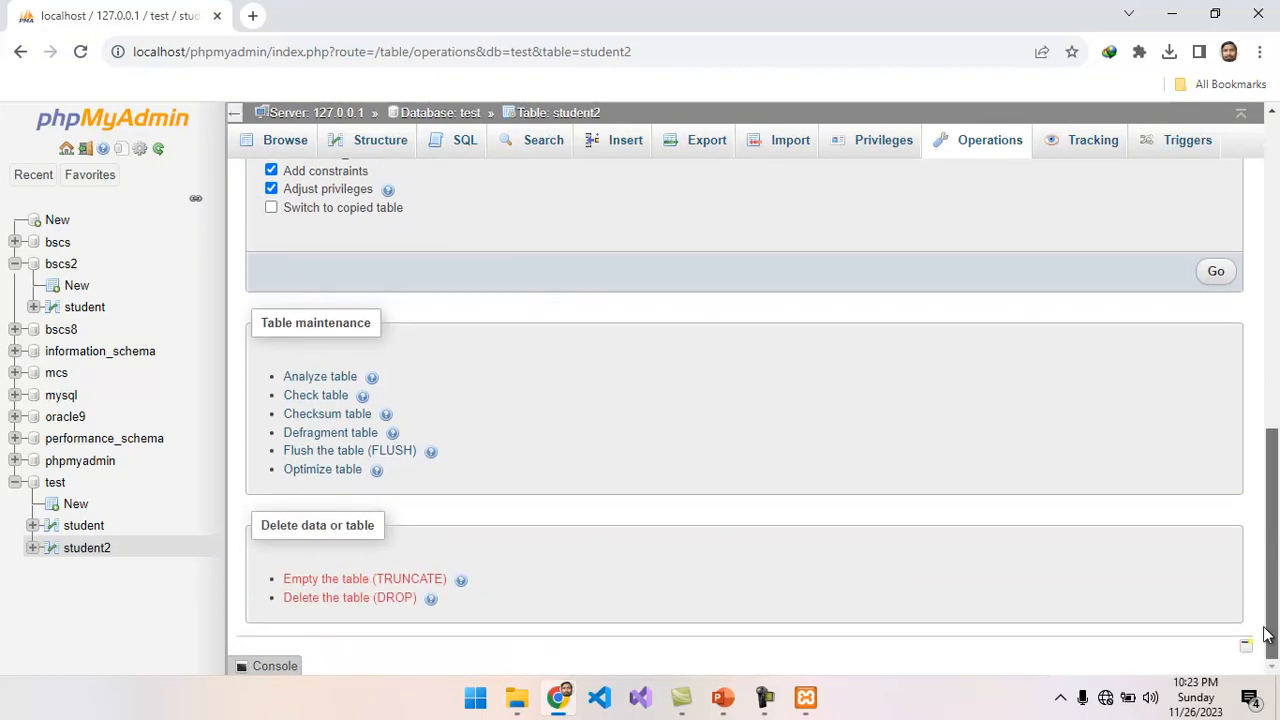
pyautogui.click(388, 599)
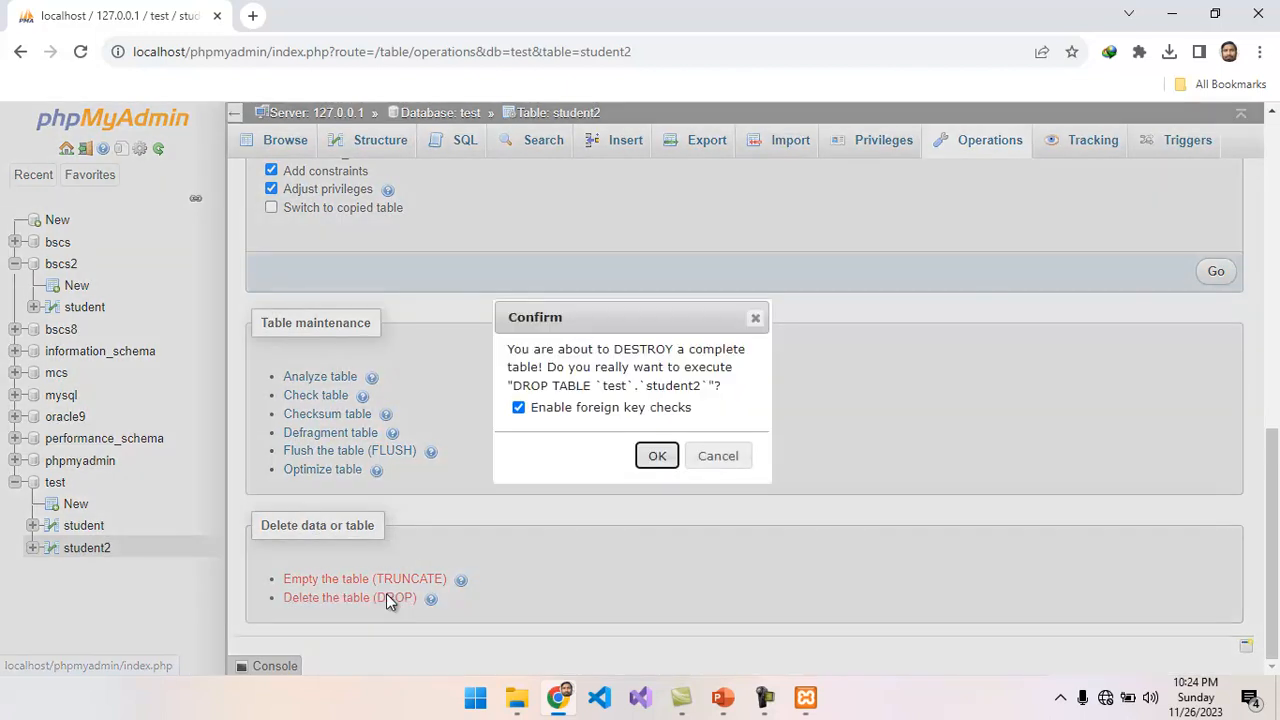
pyautogui.click(657, 456)
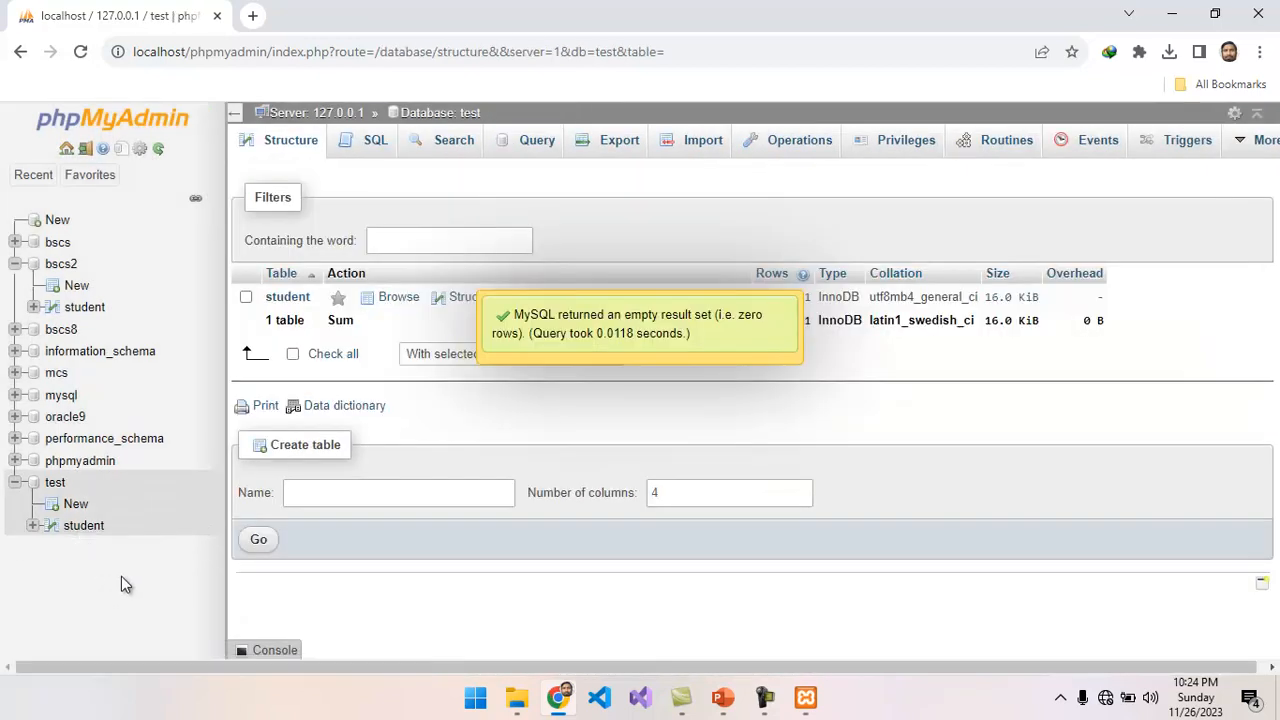
# Truncate the student table in the test database with foreign key checks enabled, and browse the table.
pyautogui.click(86, 526)
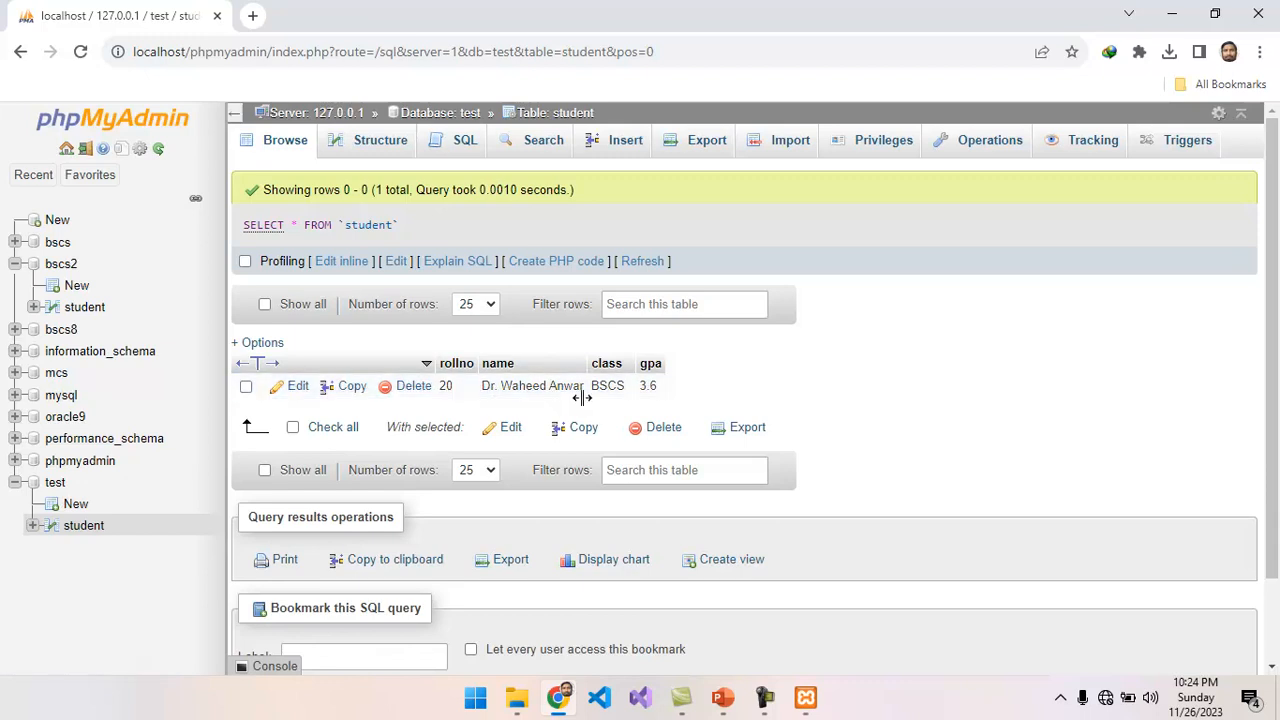
pyautogui.click(993, 142)
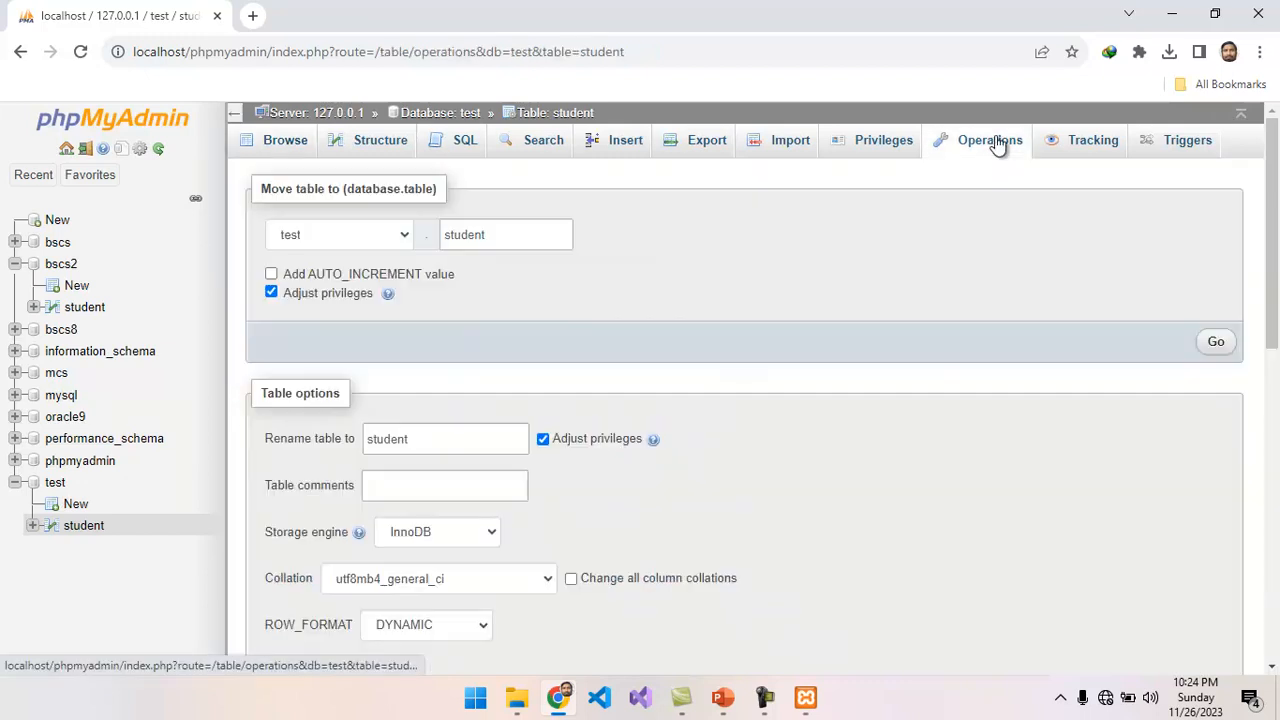
pyautogui.moveTo(1274, 230); pyautogui.dragTo(1275, 540)
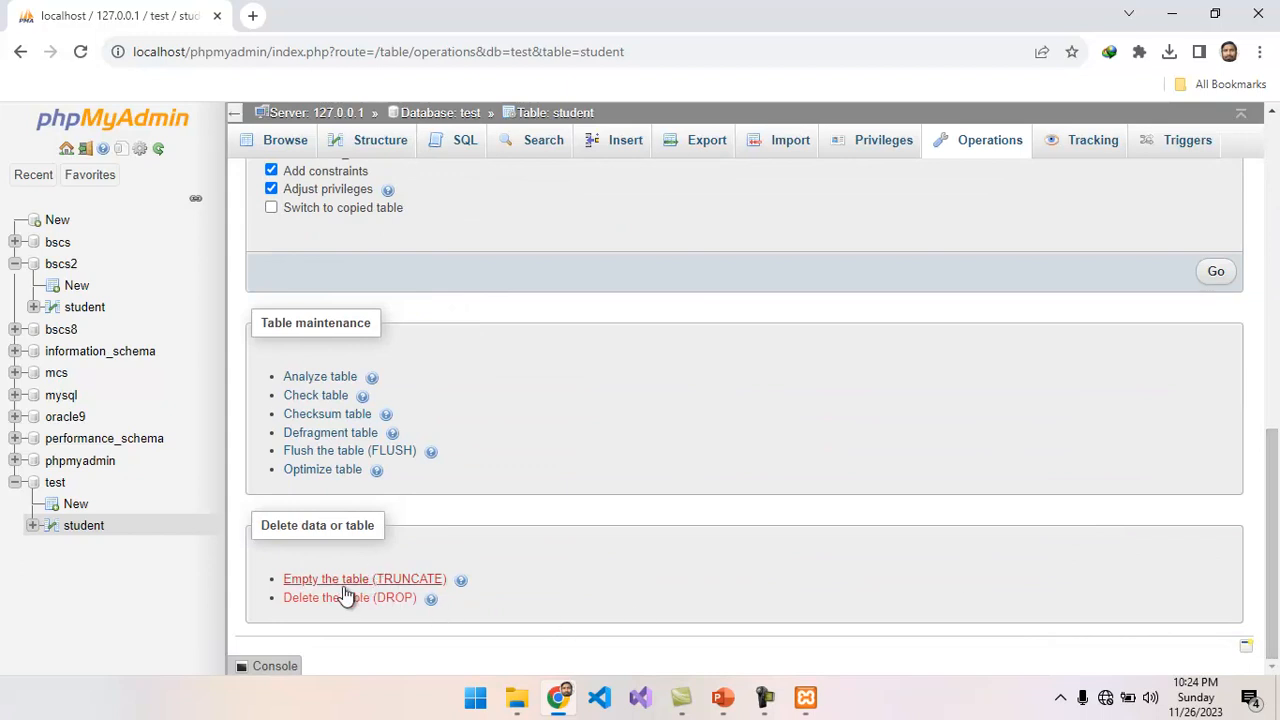
pyautogui.click(413, 578)
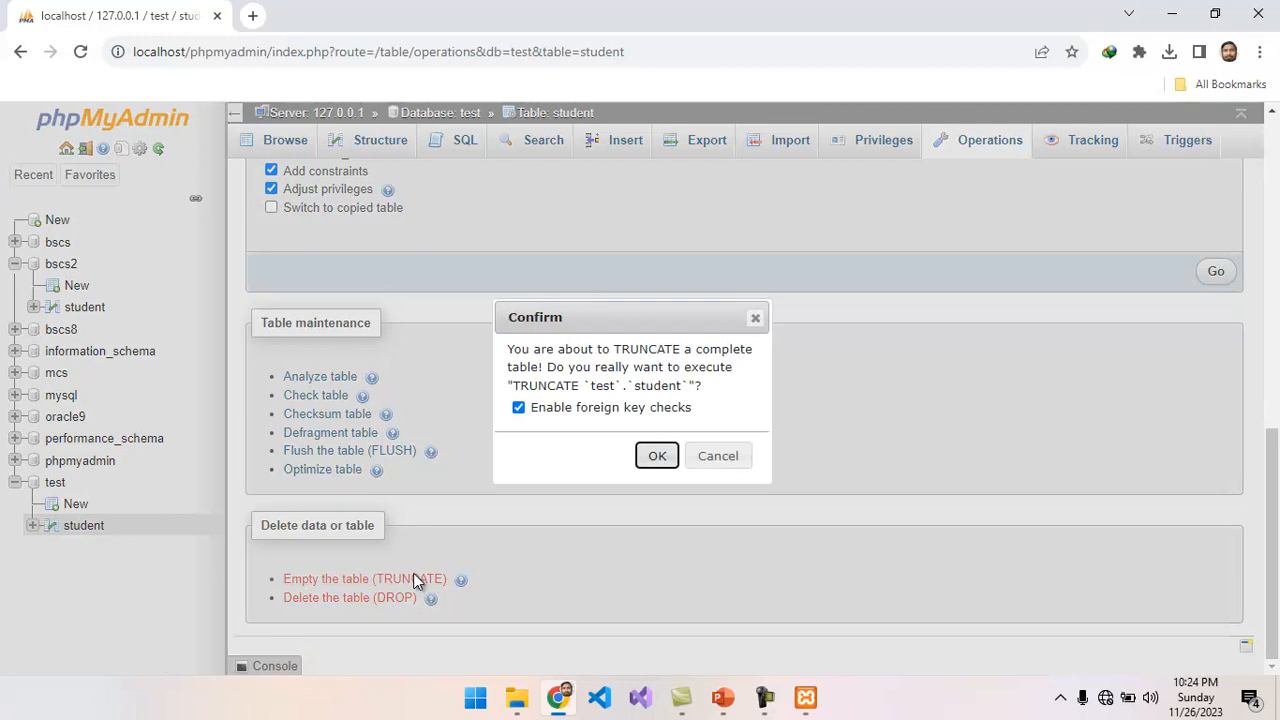
pyautogui.click(656, 456)
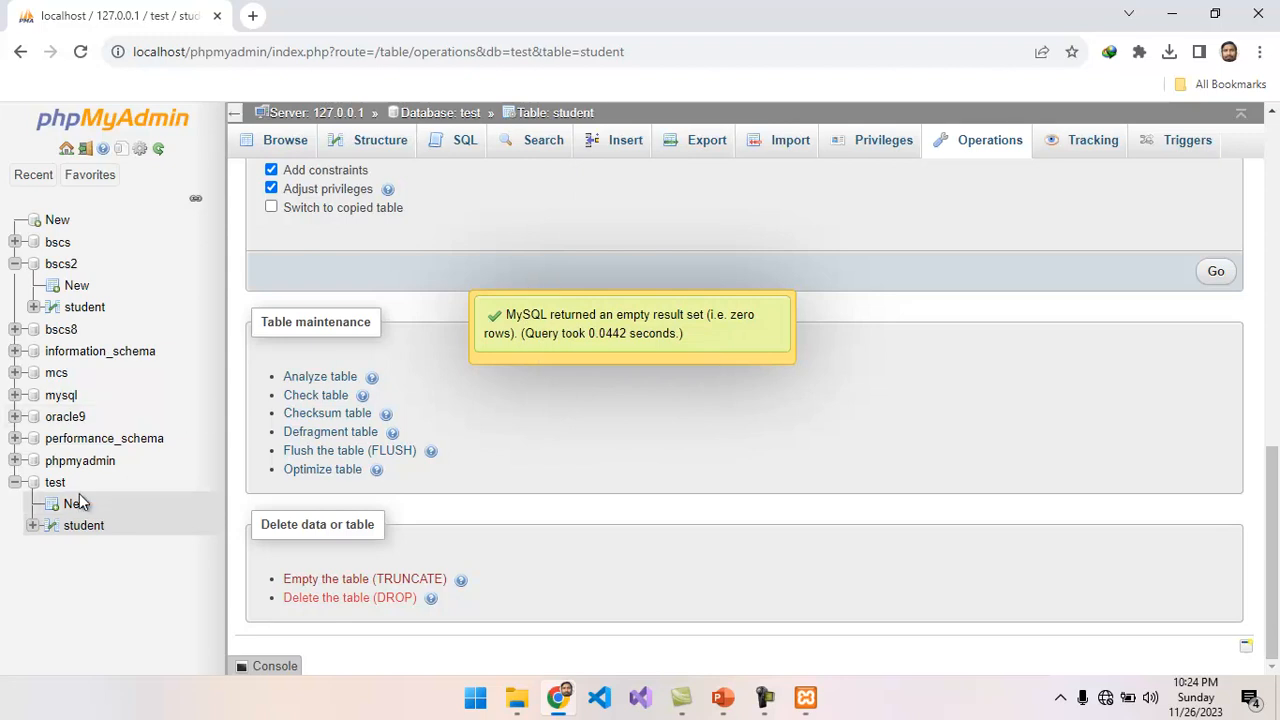
pyautogui.click(81, 530)
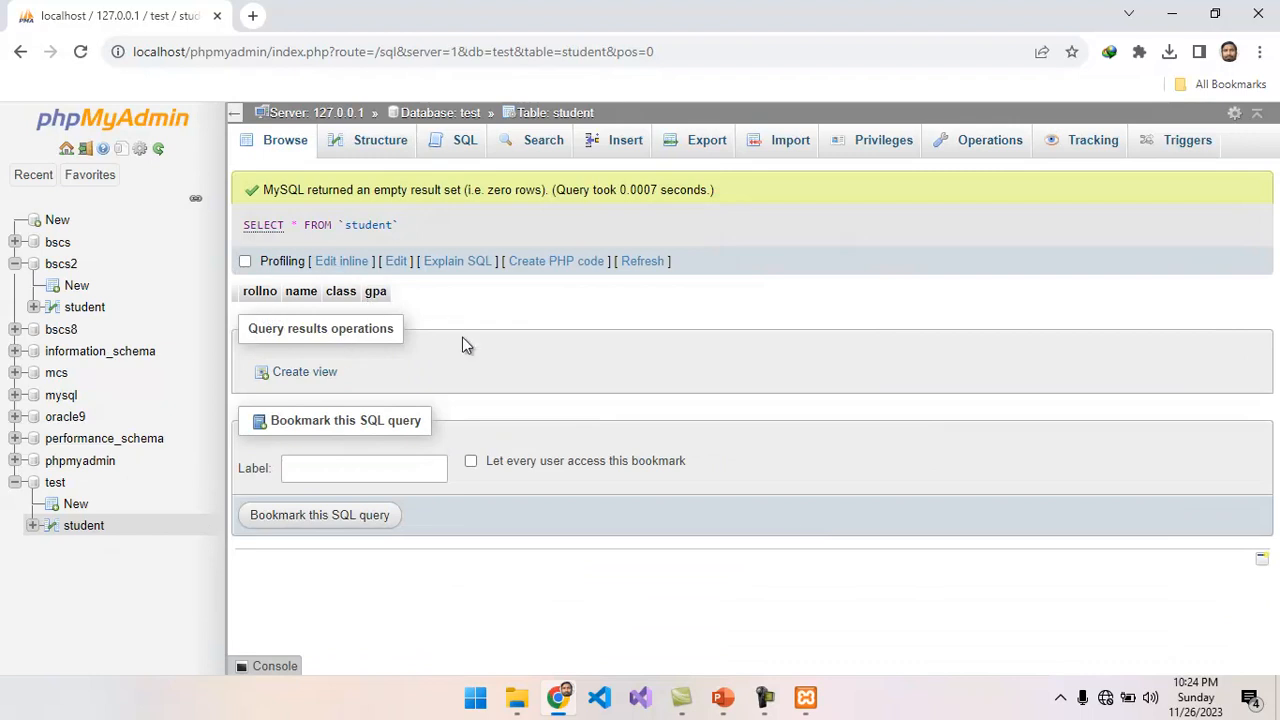
# Review the MySQL operations list in the Database Operation presentation in PowerPoint, and return to phpMyAdmin.
pyautogui.click(720, 697)
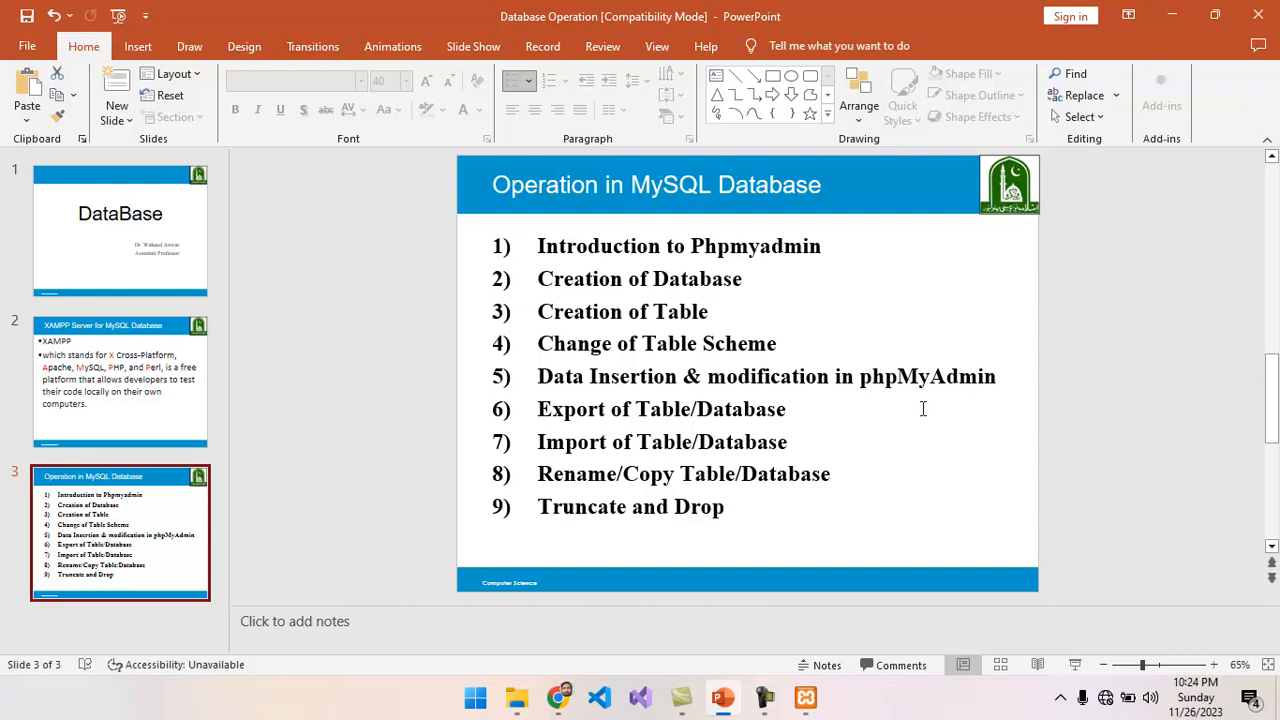
pyautogui.click(1175, 18)
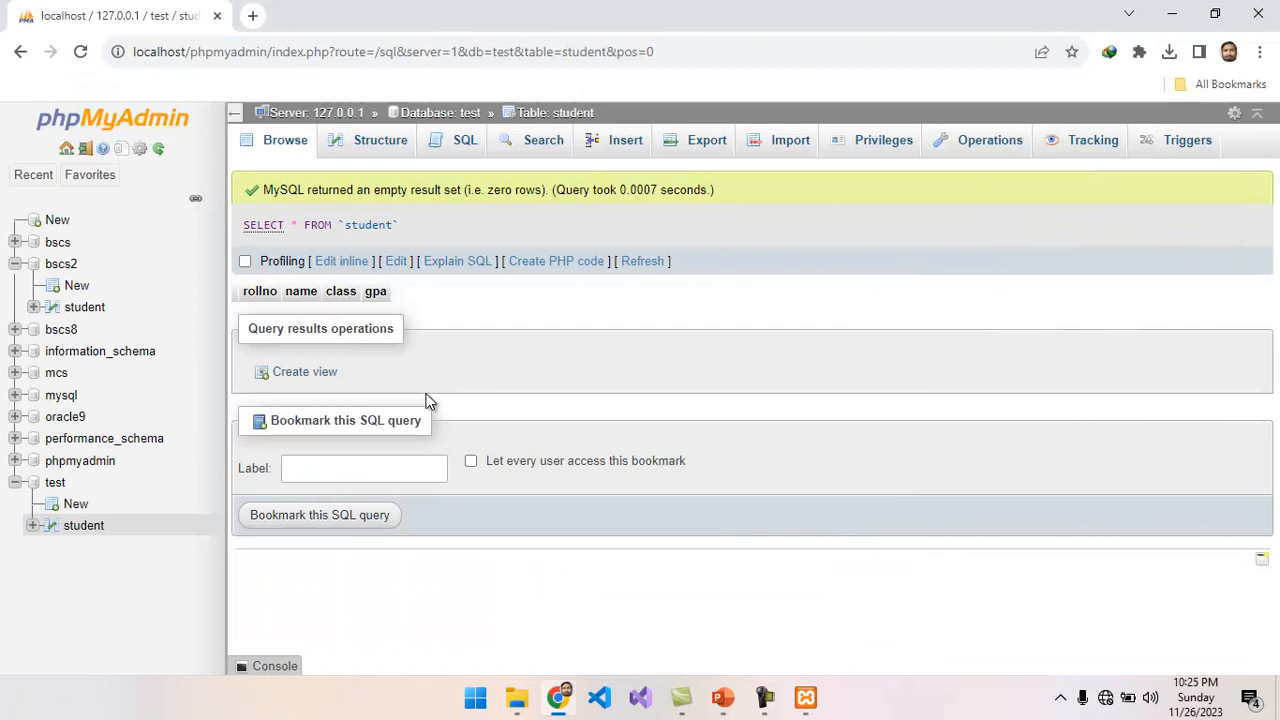